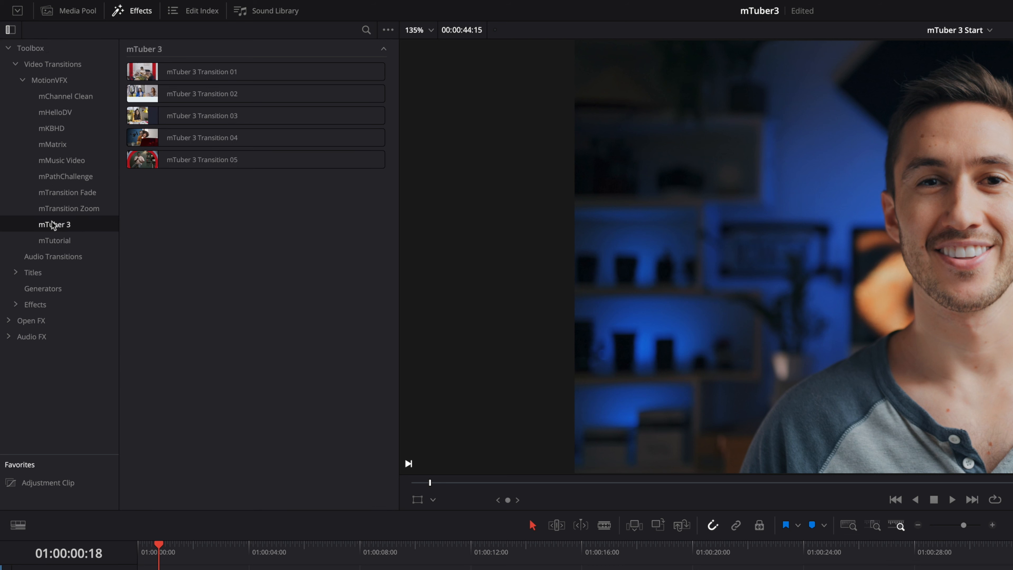
Step: Show the mTuber 3 titles in the MotionVFX group of the Titles category
click(17, 274)
click(22, 288)
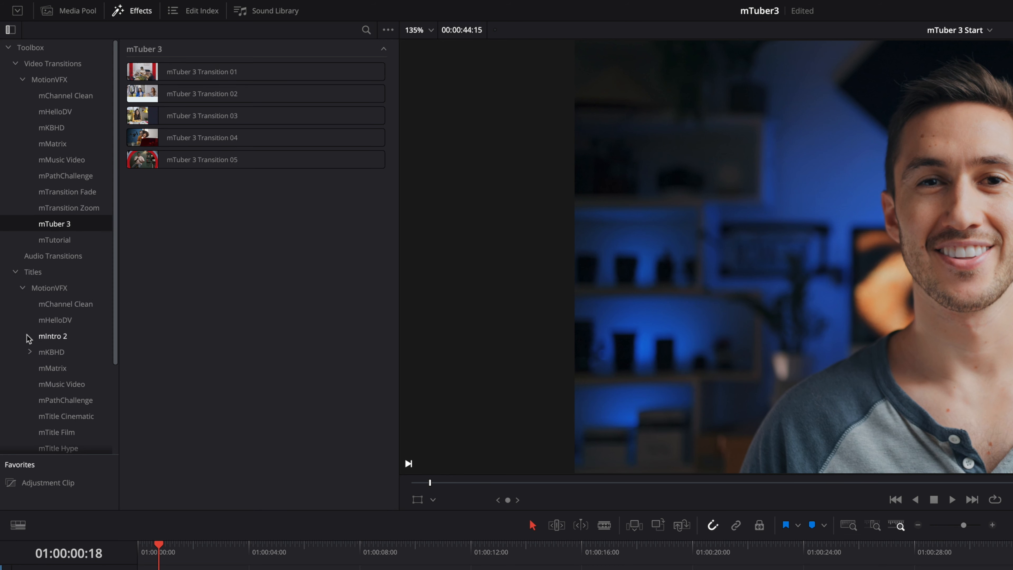
scroll(27, 339, down, 5)
click(50, 367)
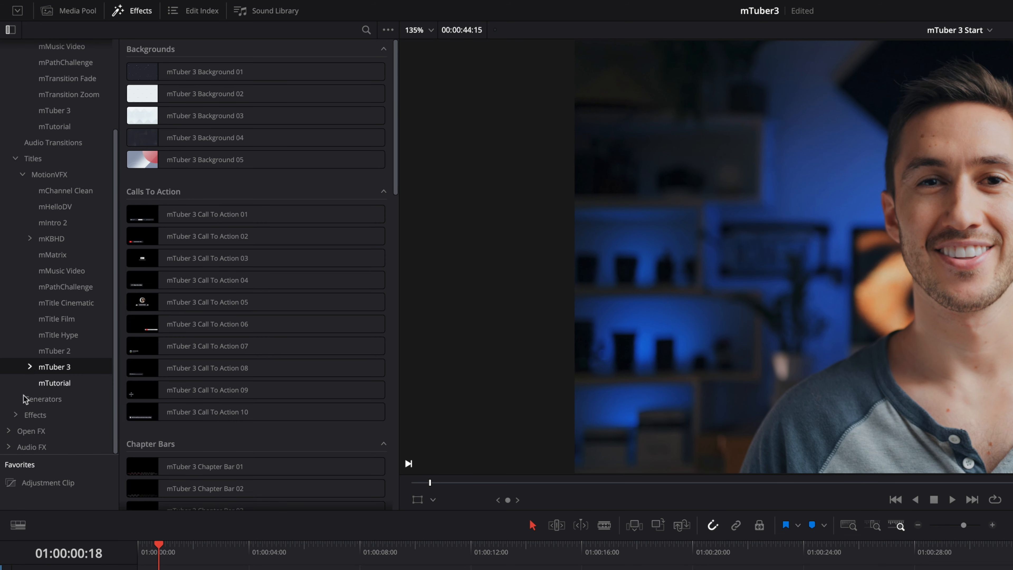
Step: Show the mTuber 3 items in the MotionVFX group of the Effects category and collapse the Toolbox tree
click(17, 414)
click(24, 416)
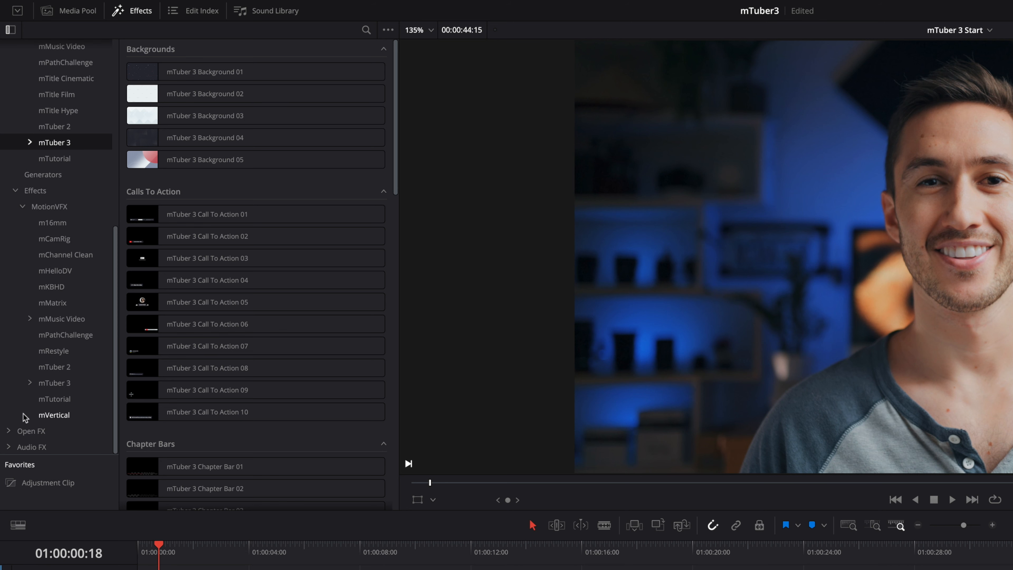
click(57, 384)
scroll(24, 199, up, 10)
click(18, 48)
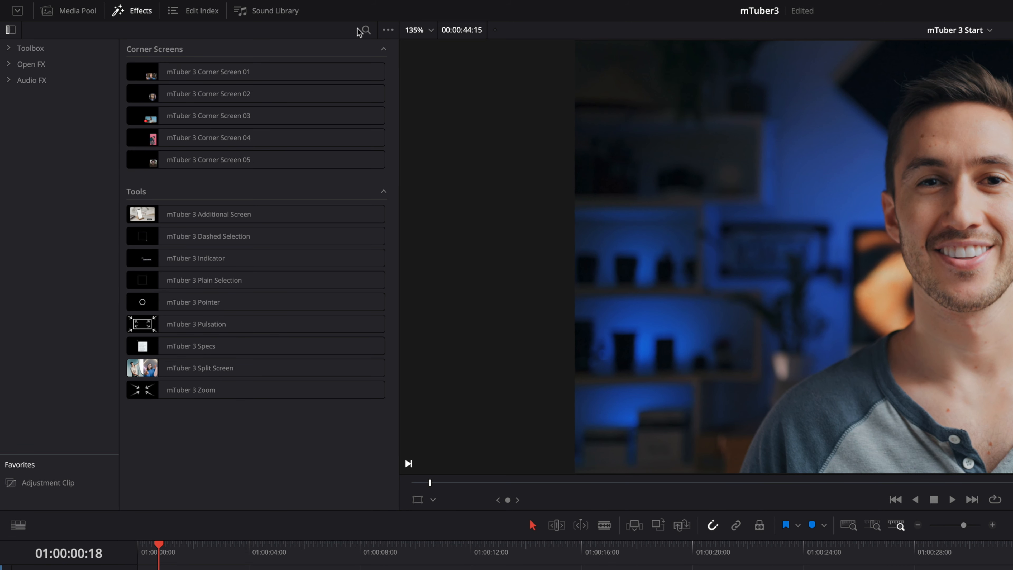
Step: Search the whole Toolbox for "mtuber 3" and hide the category sidebar
click(365, 30)
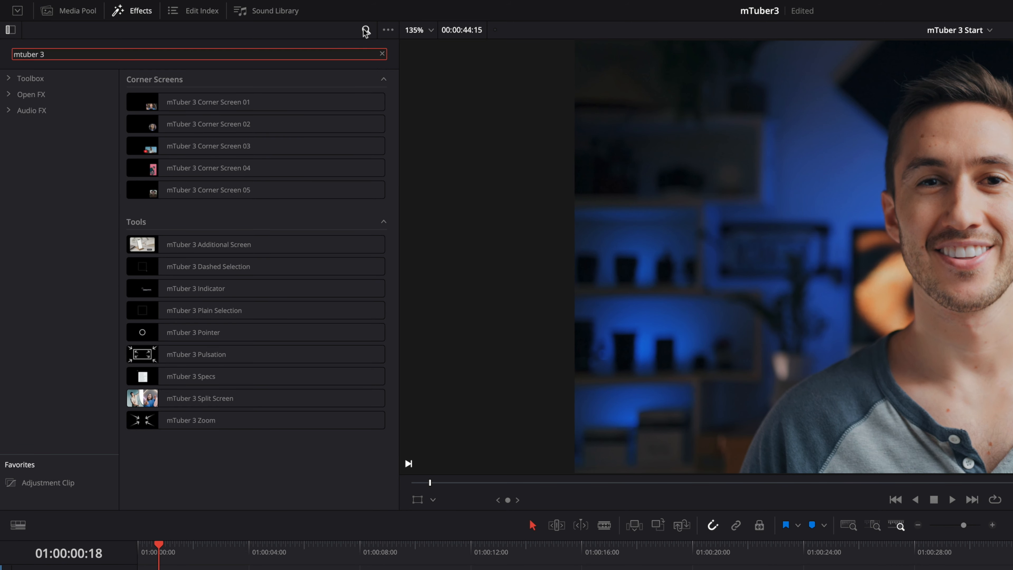
click(24, 79)
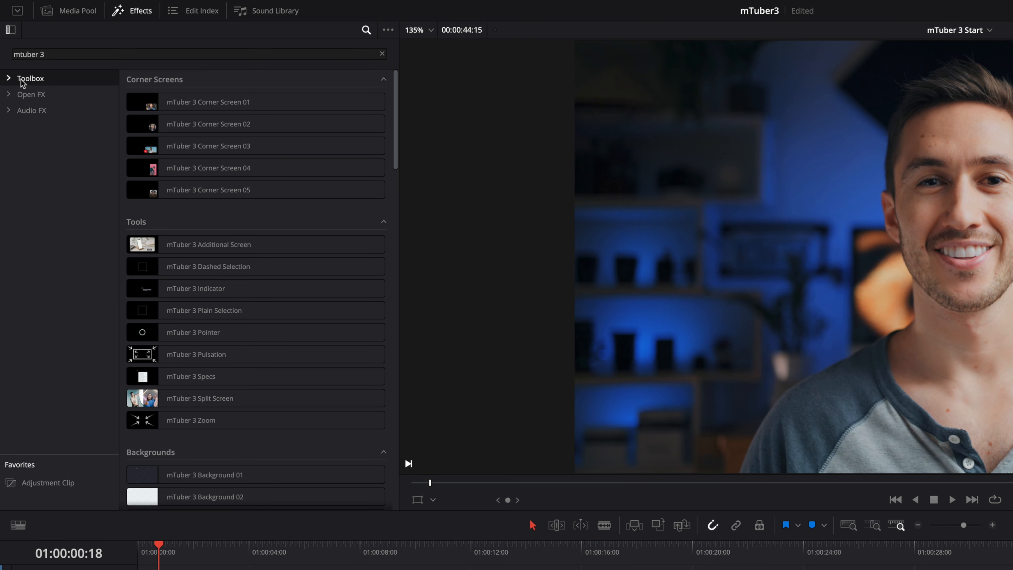
click(11, 30)
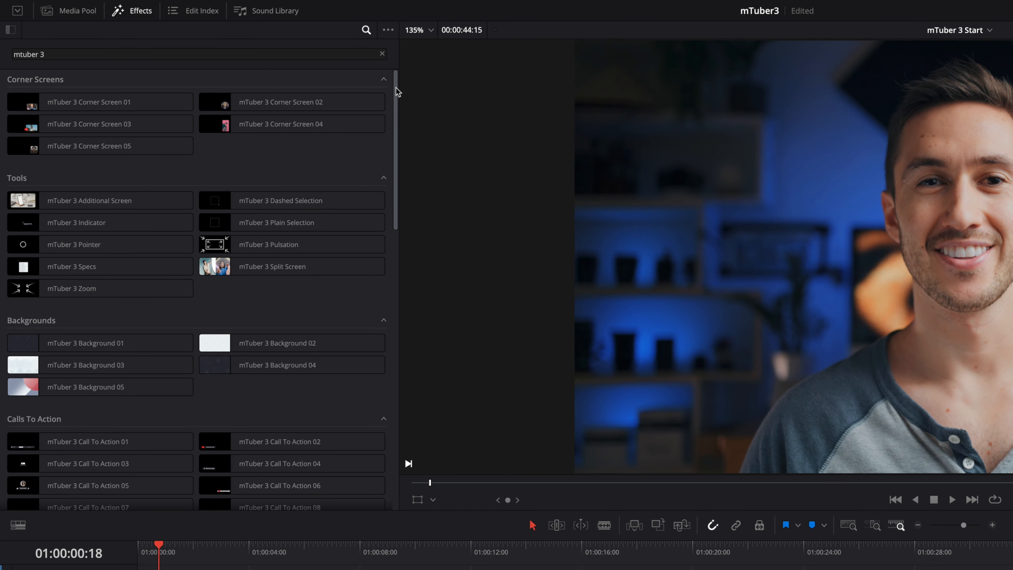
Step: Preview mTuber 3 Transition 03 and add mTuber 3 Transition 04 to the start of the first clip on Video 1
drag(397, 92, 423, 377)
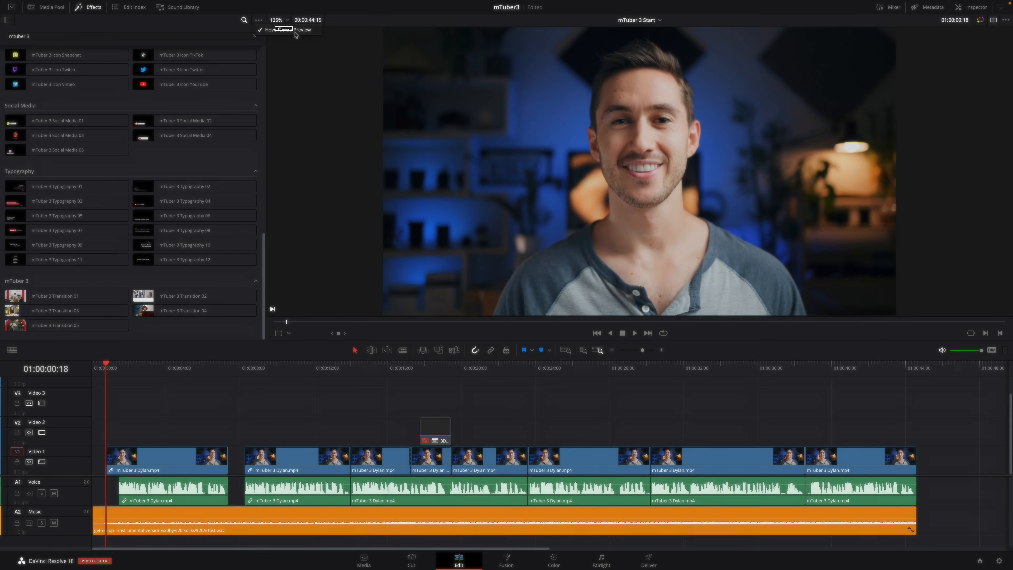
click(62, 314)
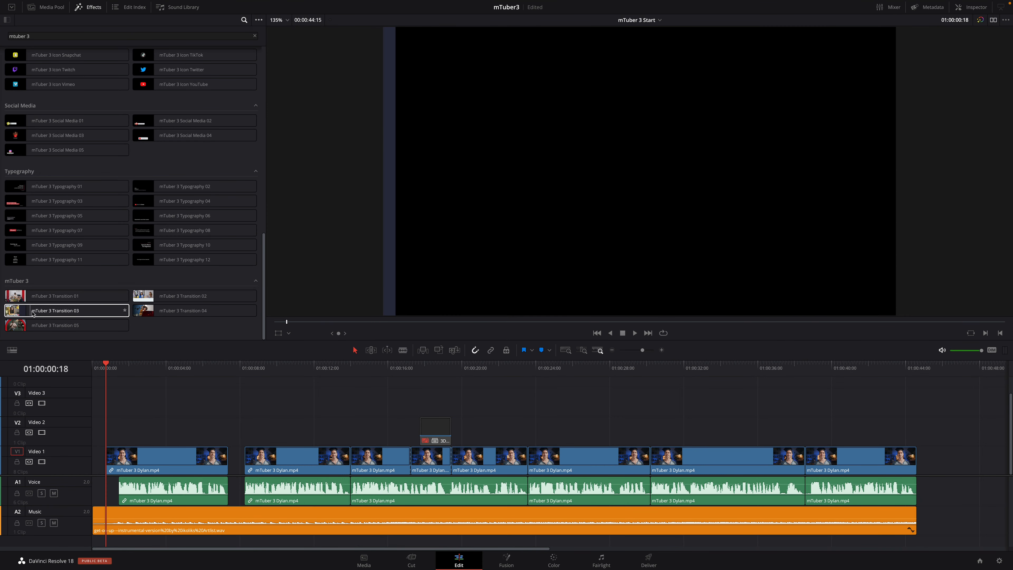
click(125, 310)
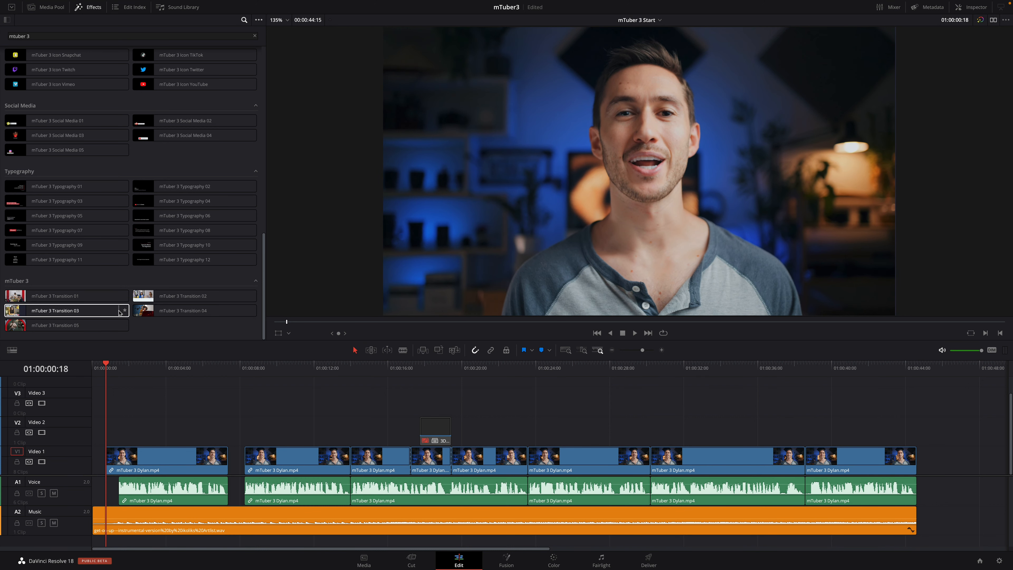
drag(171, 312, 110, 460)
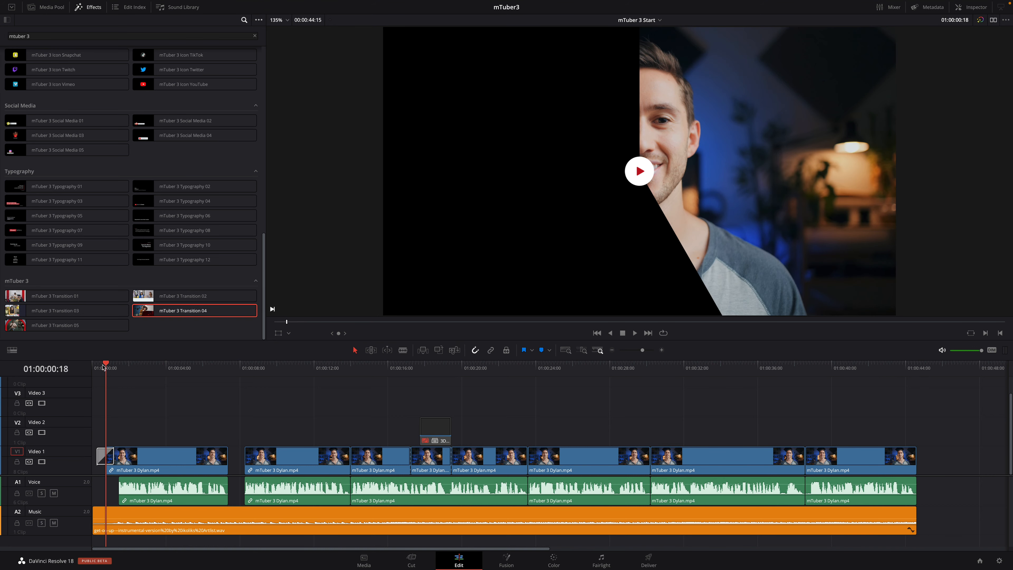
Step: Mute the Voice and Music tracks and play the opening transition from the start of the timeline
click(90, 366)
click(53, 493)
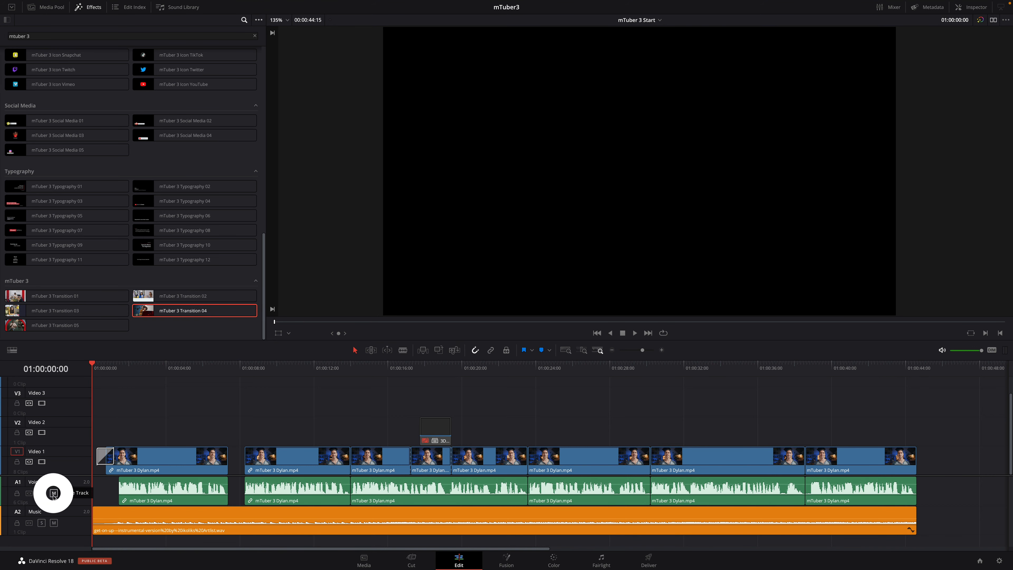
click(53, 522)
key(space)
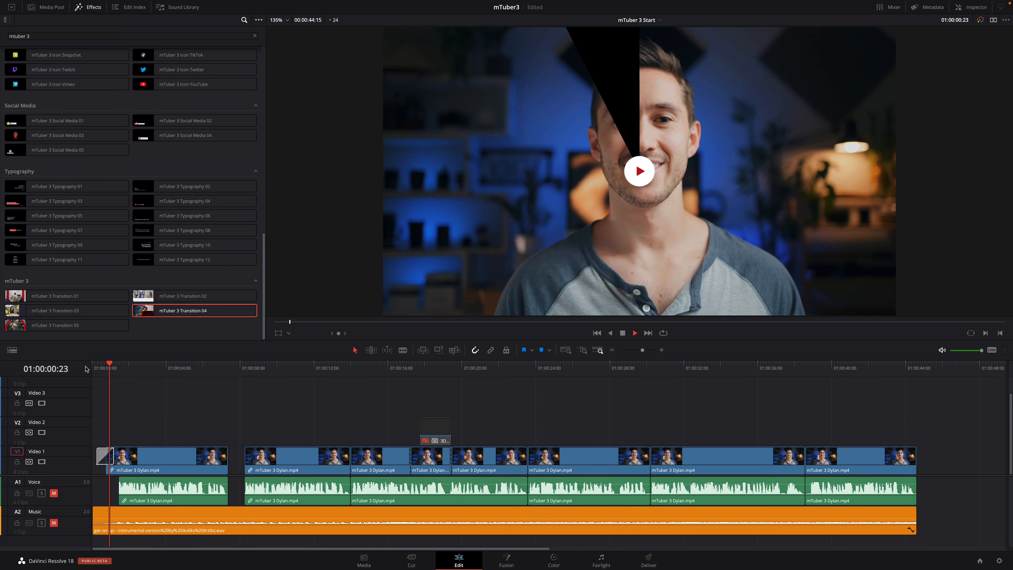
click(107, 365)
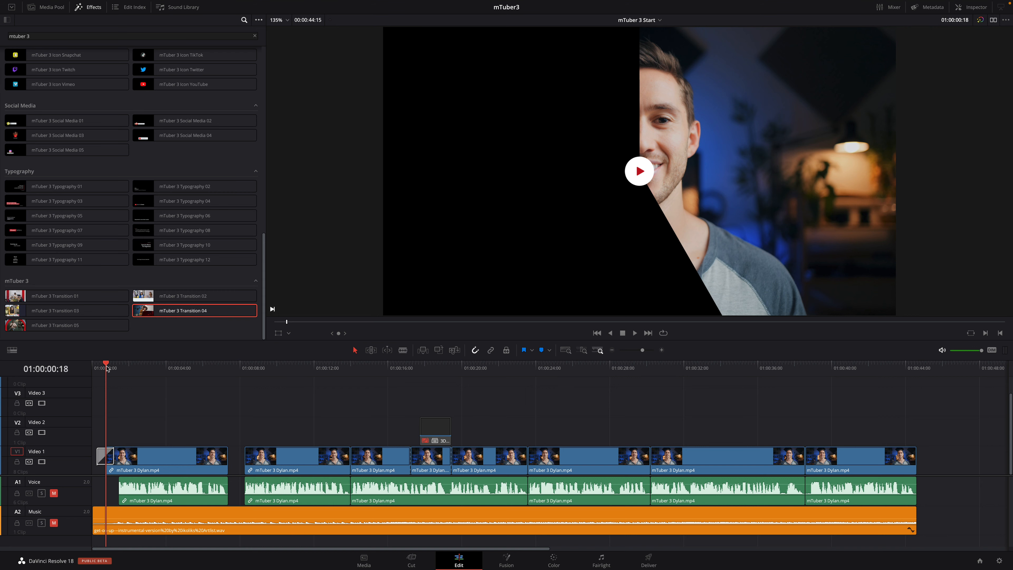
Step: Set the render cache to User and play the opening transition again
click(215, 4)
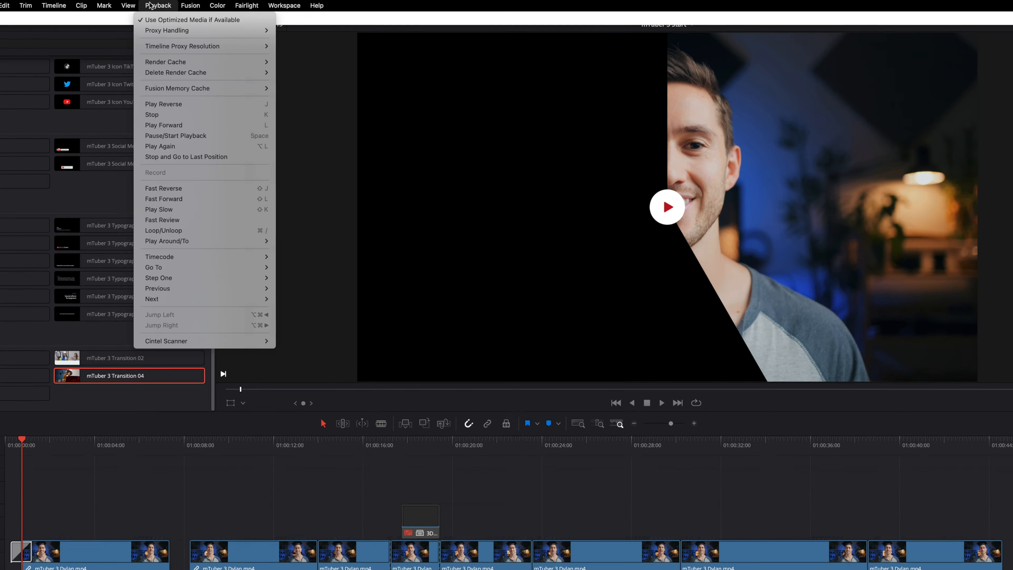
mouse_move(256, 62)
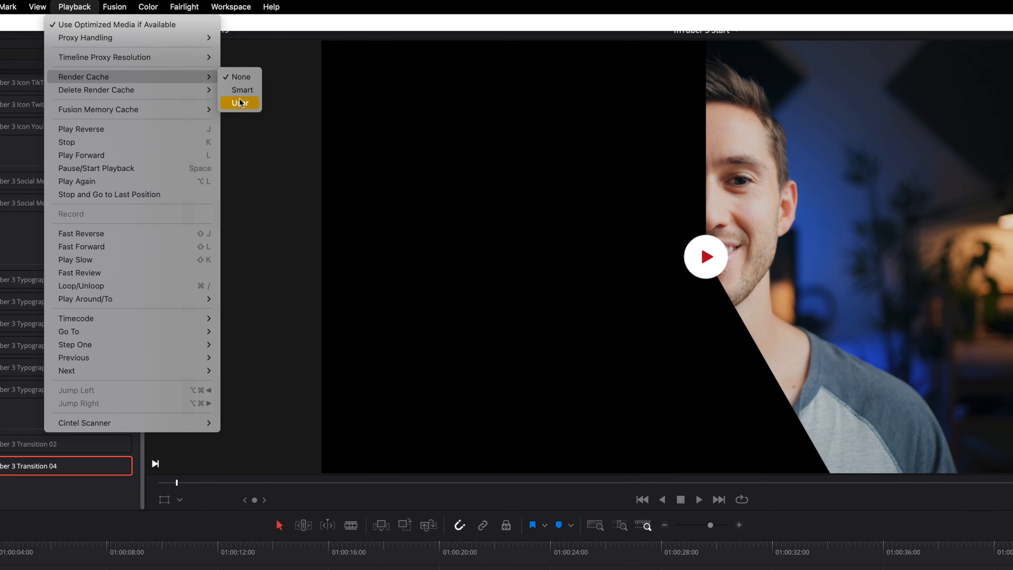
click(240, 104)
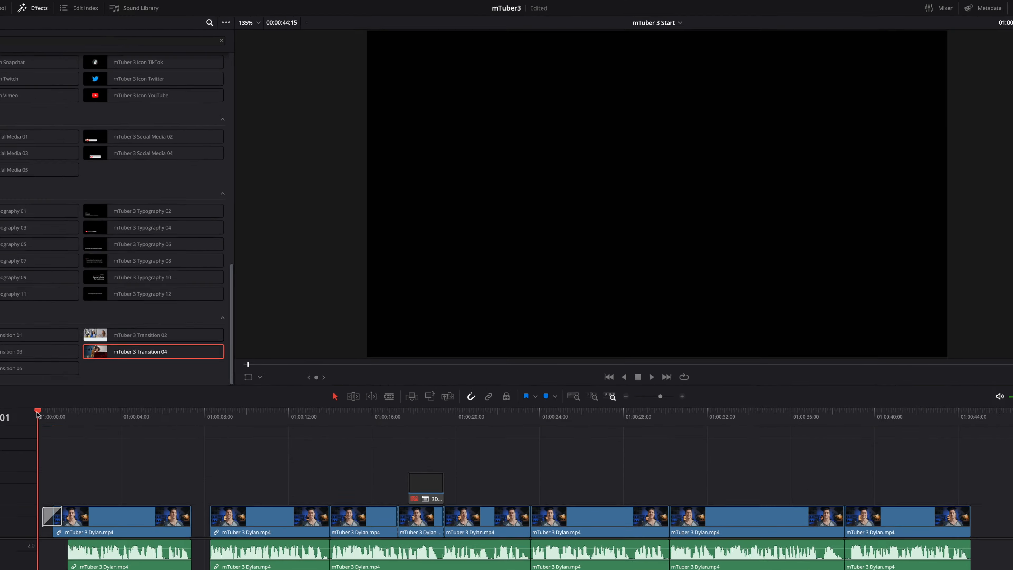
key(space)
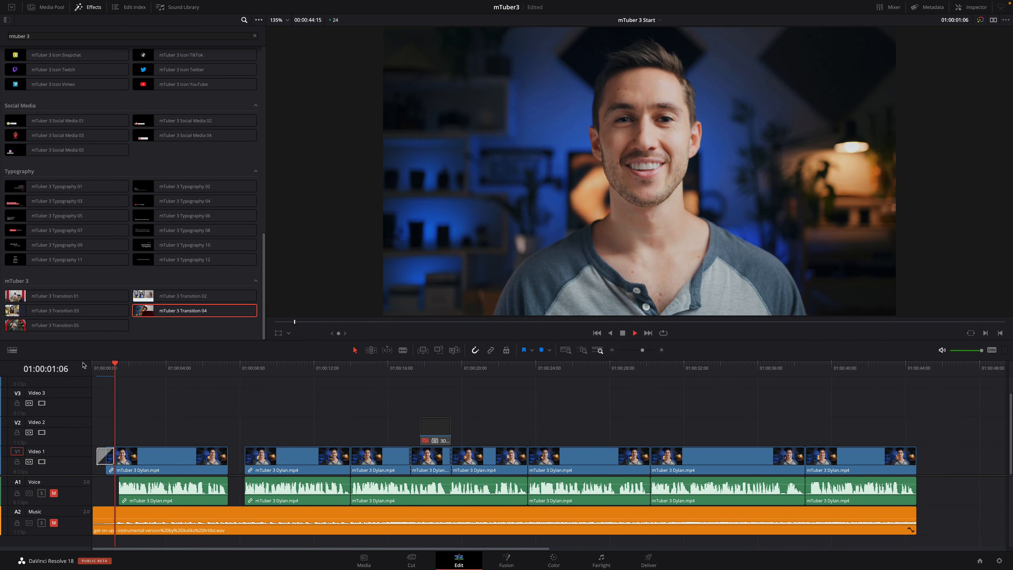
key(space)
click(106, 365)
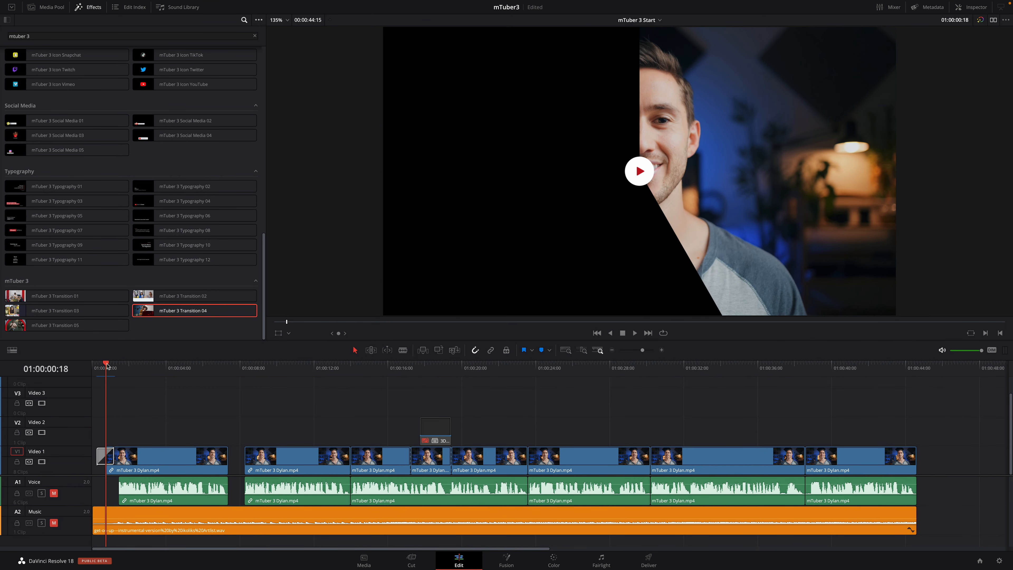
Step: Shorten the opening transition to 16 frames on the timeline
key(super+equal)
key(super+equal)
key(super+equal)
click(272, 459)
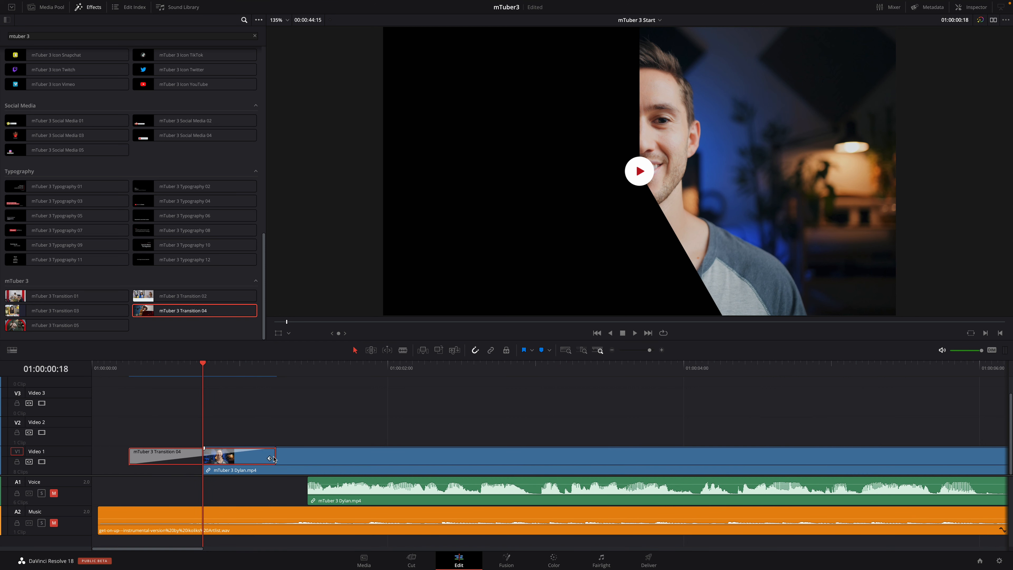
drag(276, 456, 250, 455)
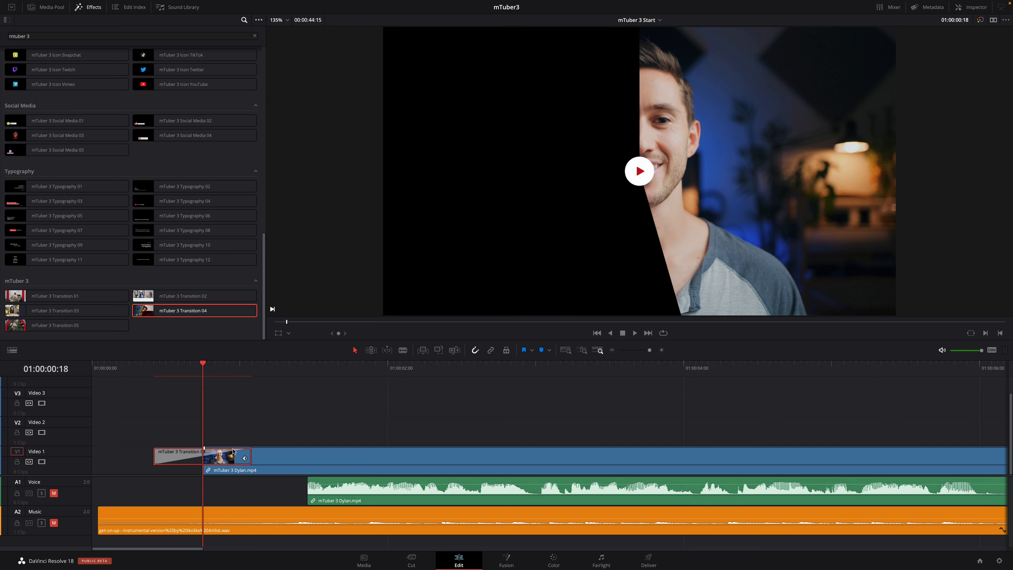
Step: Display the opening transition's properties in the Inspector and lengthen it to 24 frames on the timeline
click(971, 9)
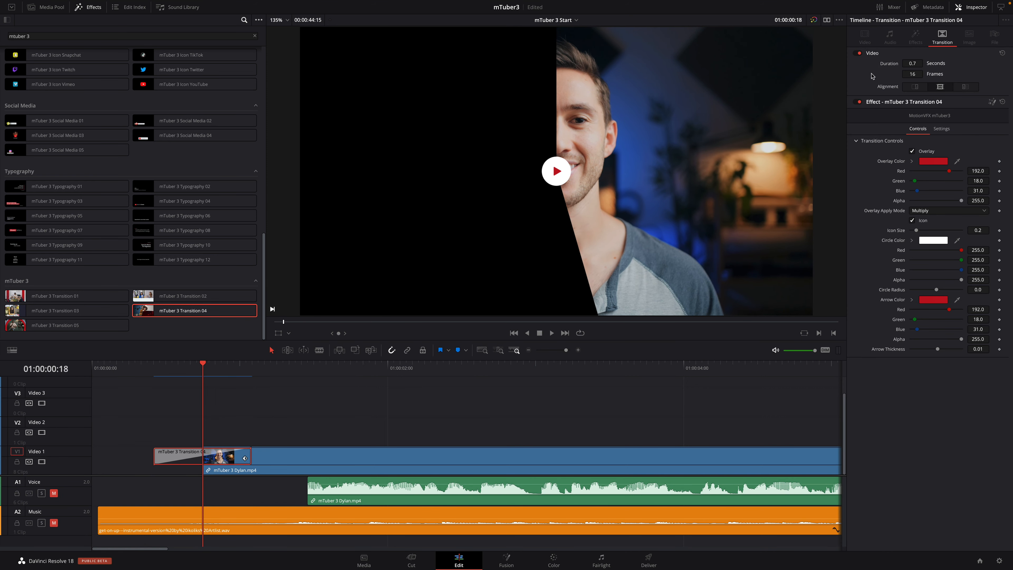
drag(245, 457, 270, 457)
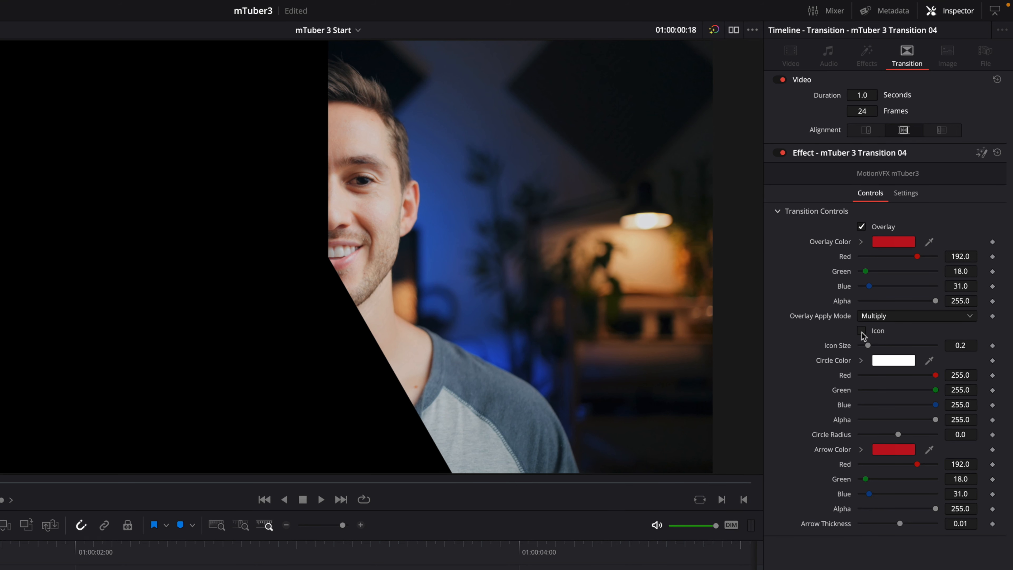
Step: Try out the transition icon's size, circle radius and arrow thickness, resetting them to their defaults
drag(875, 348, 875, 349)
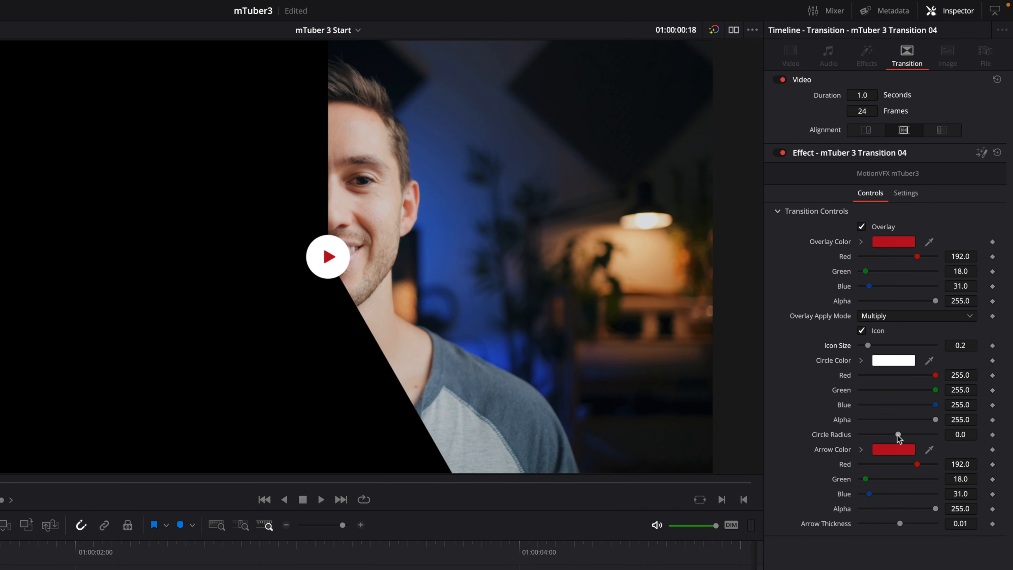
mouse_move(897, 435)
mouse_down()
mouse_move(917, 436)
mouse_move(908, 438)
mouse_up()
double_click(825, 436)
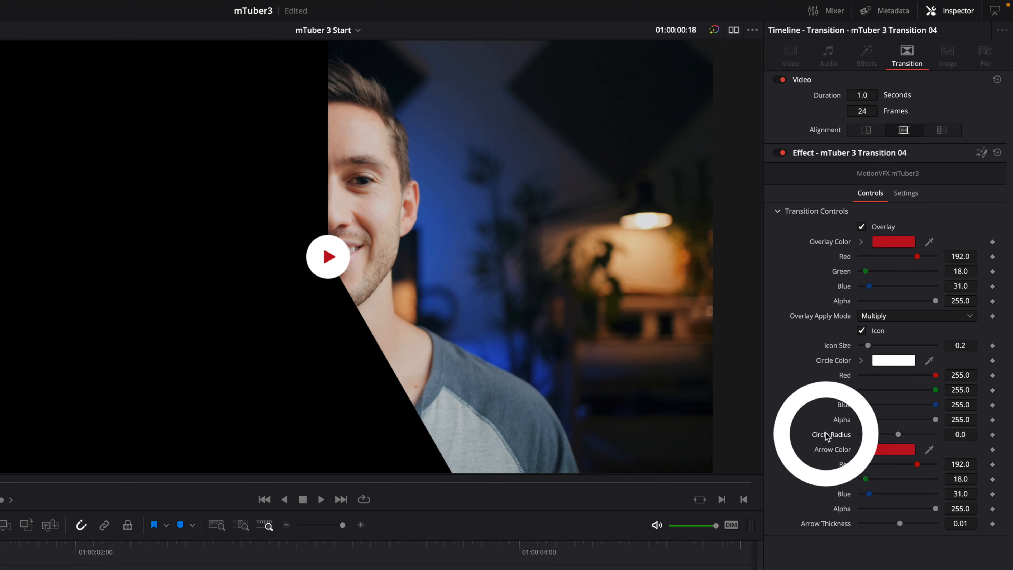
mouse_move(900, 522)
mouse_down()
mouse_move(918, 526)
mouse_move(901, 525)
mouse_up()
Step: Play the timeline from the start to review the opening transition at its current length
click(92, 368)
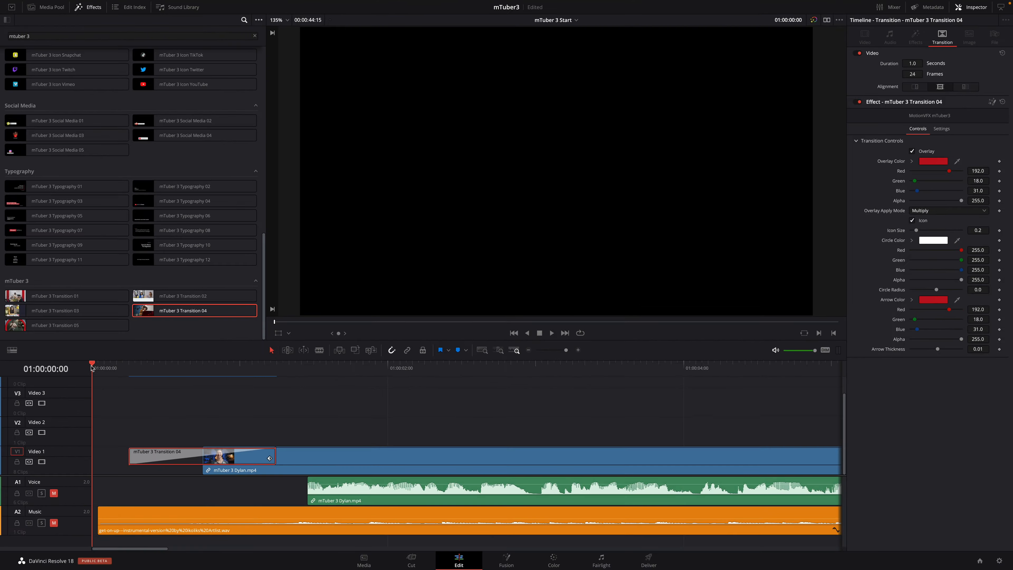
key(space)
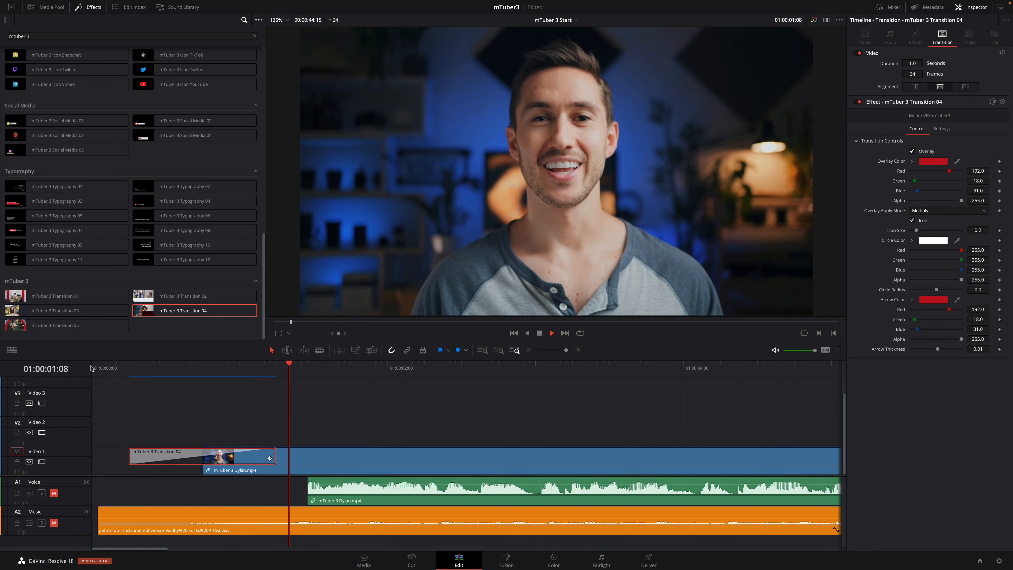
key(space)
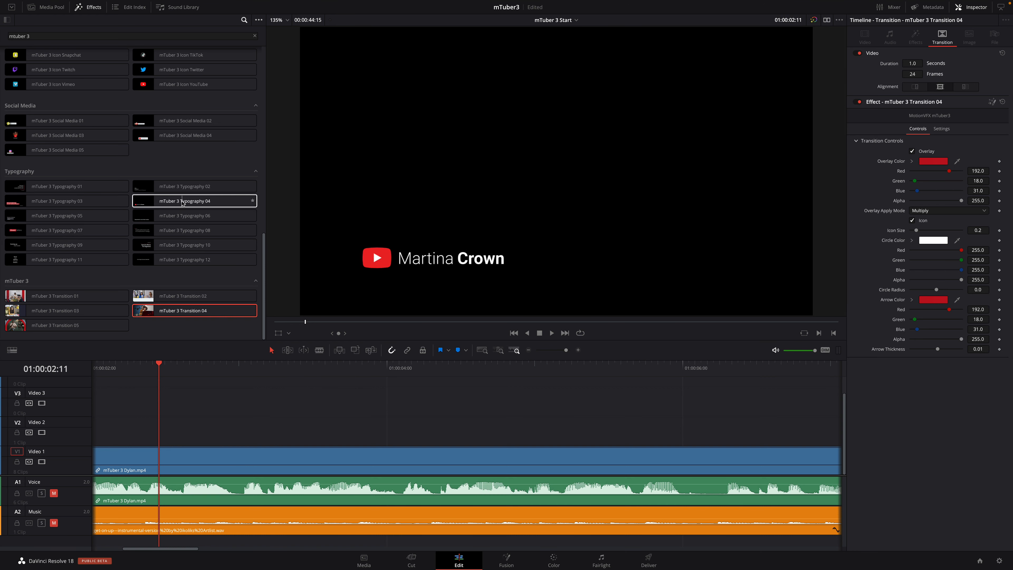
Step: Place the mTuber 3 Typography 04 title on Video 2 at 01:00:02:11 and trim its end to 01:00:05:20
drag(182, 202, 160, 431)
click(302, 371)
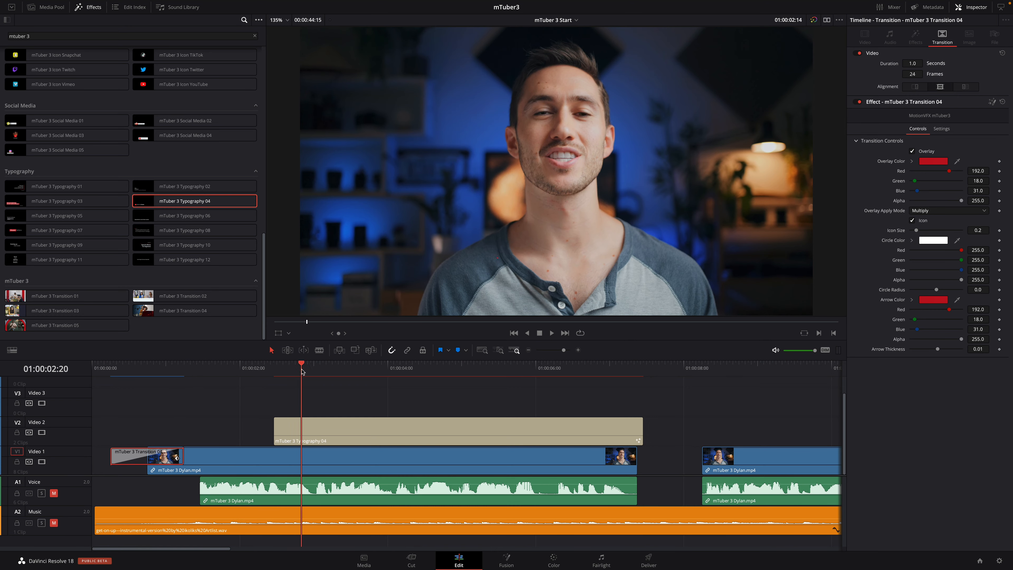
drag(301, 371, 523, 371)
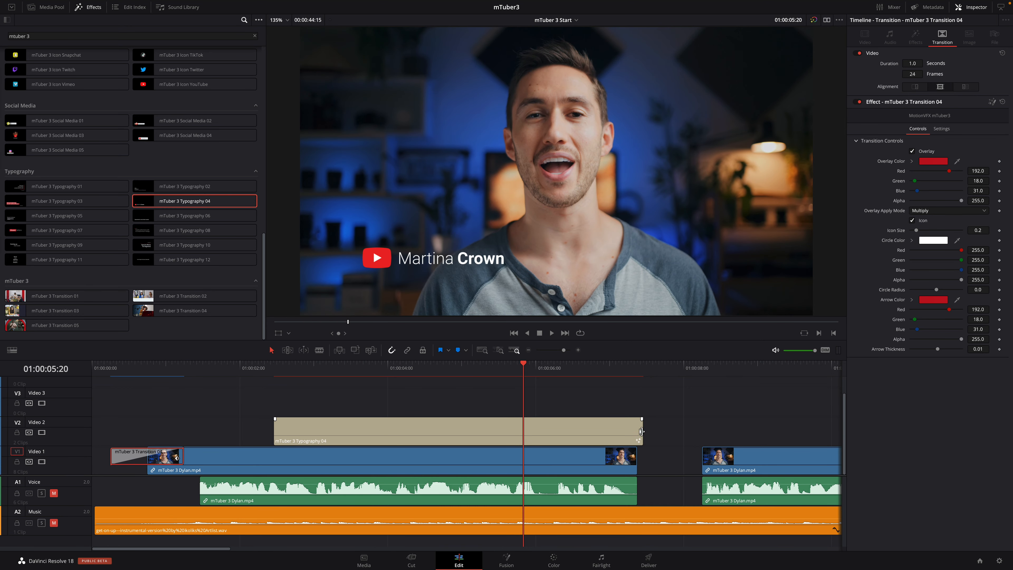
drag(641, 431, 523, 431)
Step: Select the Typography 04 title and switch its In animation off and back on to compare the result
drag(273, 371, 316, 370)
click(328, 425)
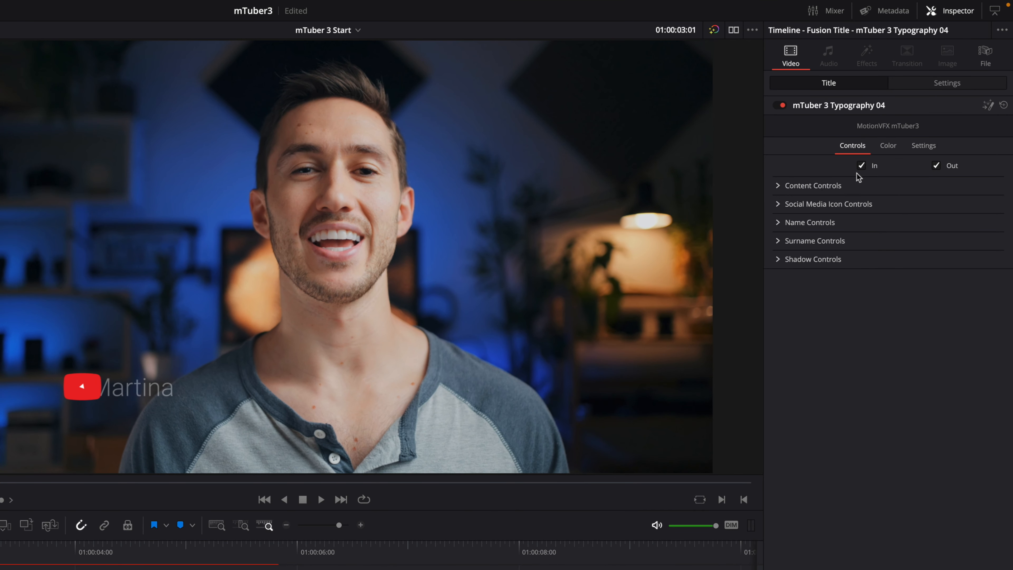
click(861, 166)
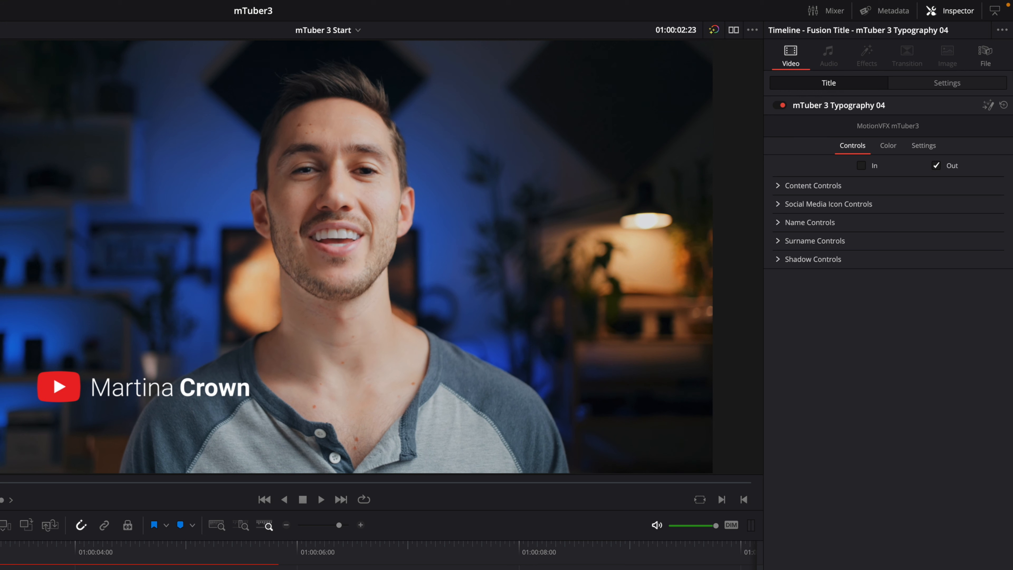
click(861, 165)
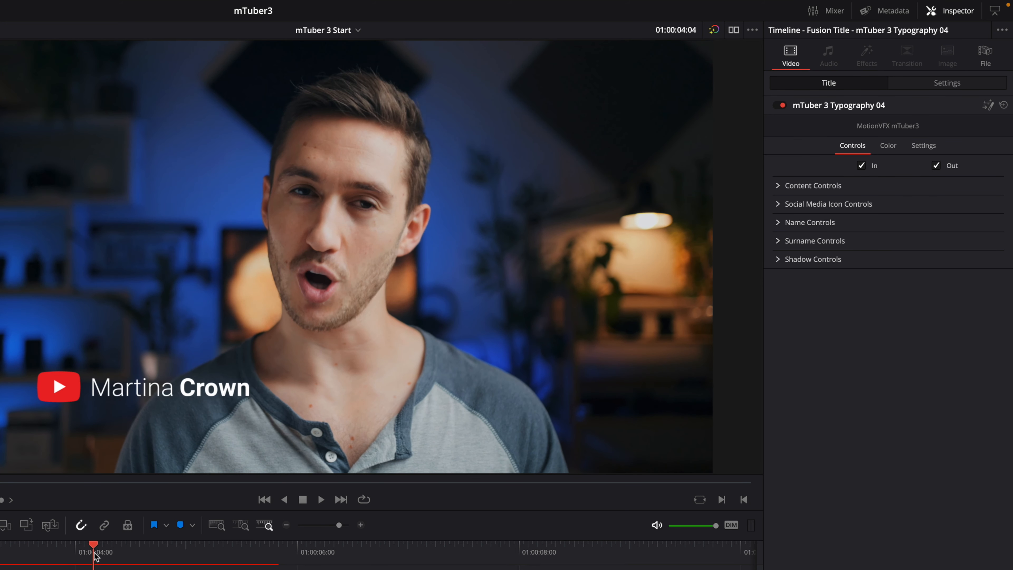
Step: Move the title's content to X 0.325, Y 0.144 and reset its scale and rotation to their defaults
click(779, 187)
drag(886, 202, 892, 201)
drag(959, 203, 878, 229)
double_click(842, 218)
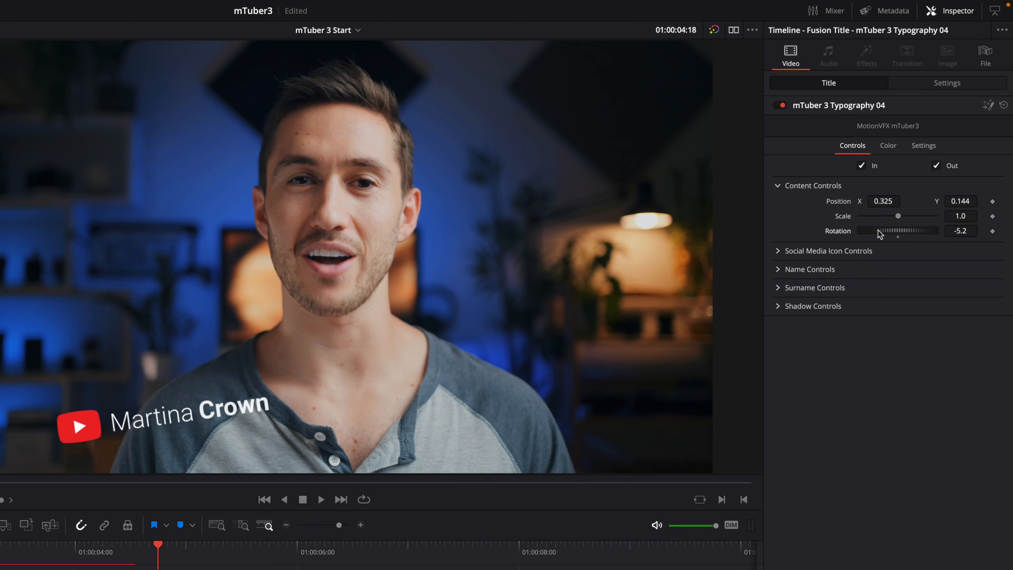
double_click(835, 231)
Step: Enable the Fusion Overlay in the viewer and reposition the title's content to about X 0.228, Y 0.111
click(50, 442)
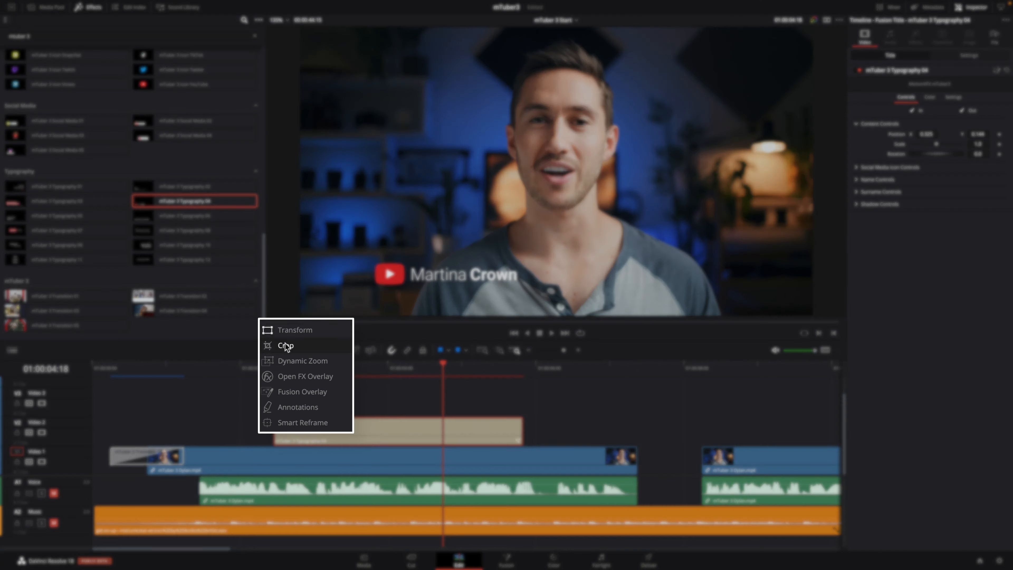
click(285, 391)
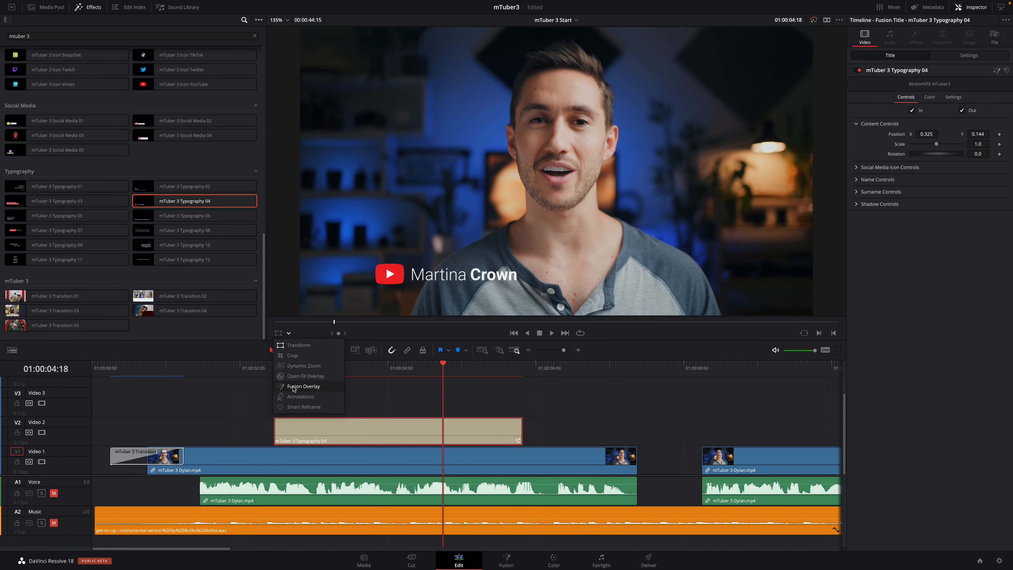
drag(465, 277, 416, 285)
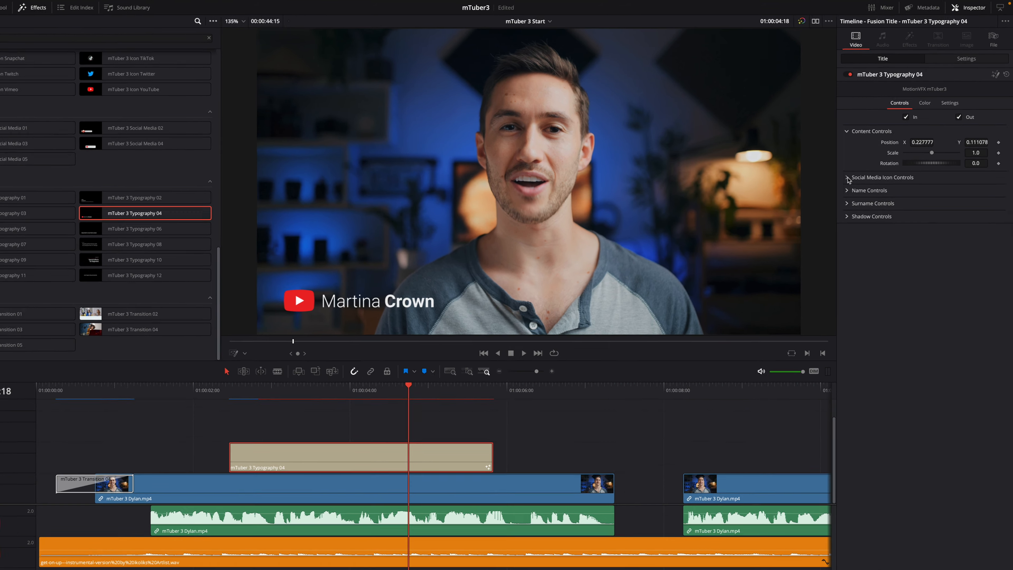
Step: Hide the Typography 04 title's social media icon and show it again to compare the result
click(877, 167)
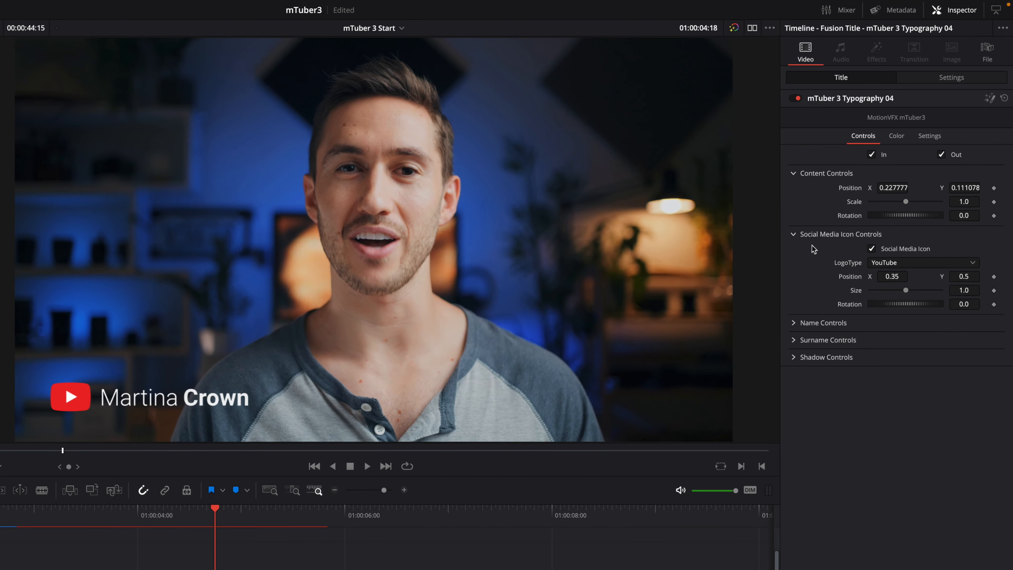
click(871, 249)
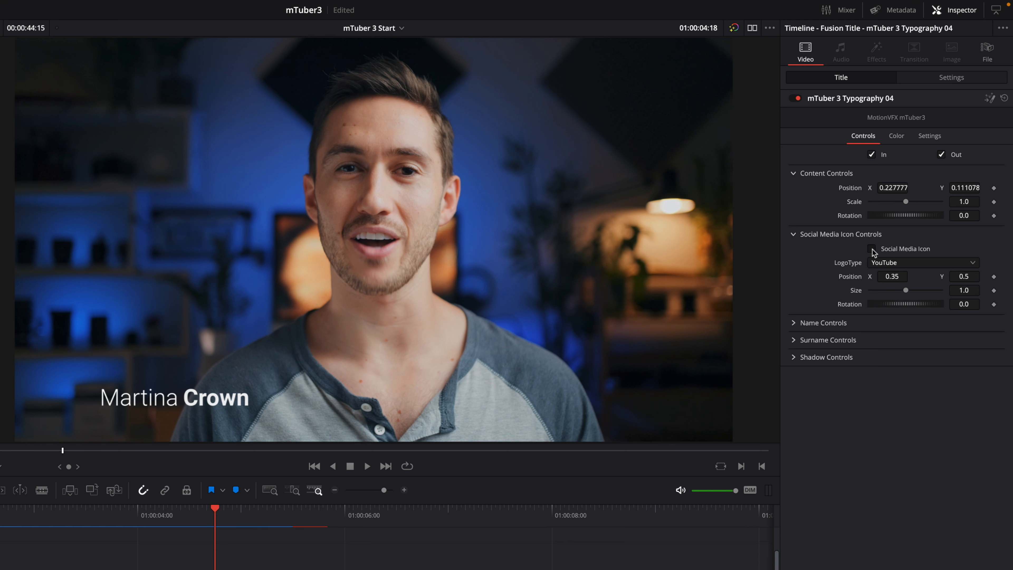
click(872, 250)
Step: Try the Facebook, Instagram and Snapchat logo types for the title's icon and return it to YouTube
click(892, 263)
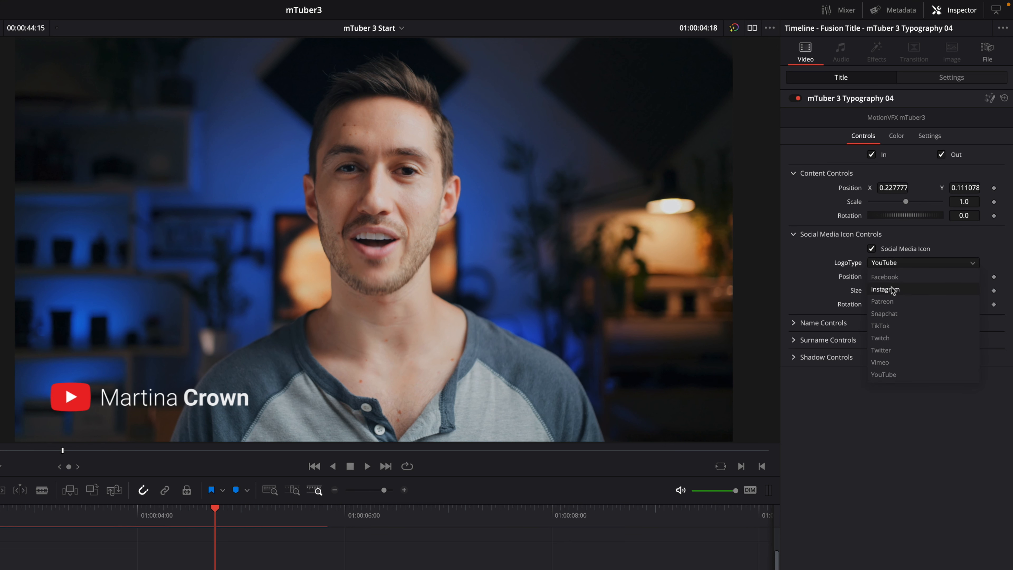
click(891, 278)
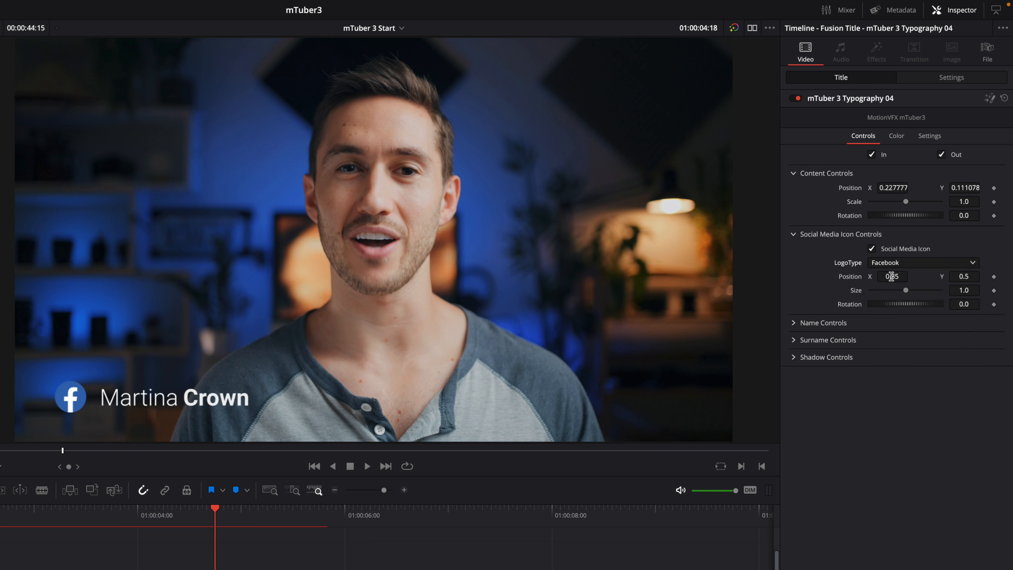
click(895, 267)
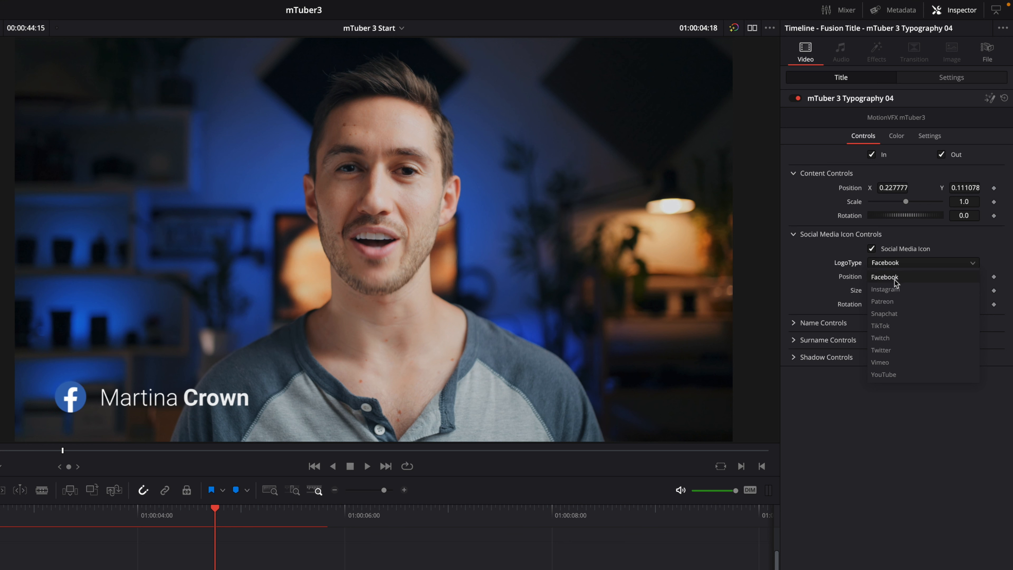
click(891, 289)
click(895, 265)
click(895, 314)
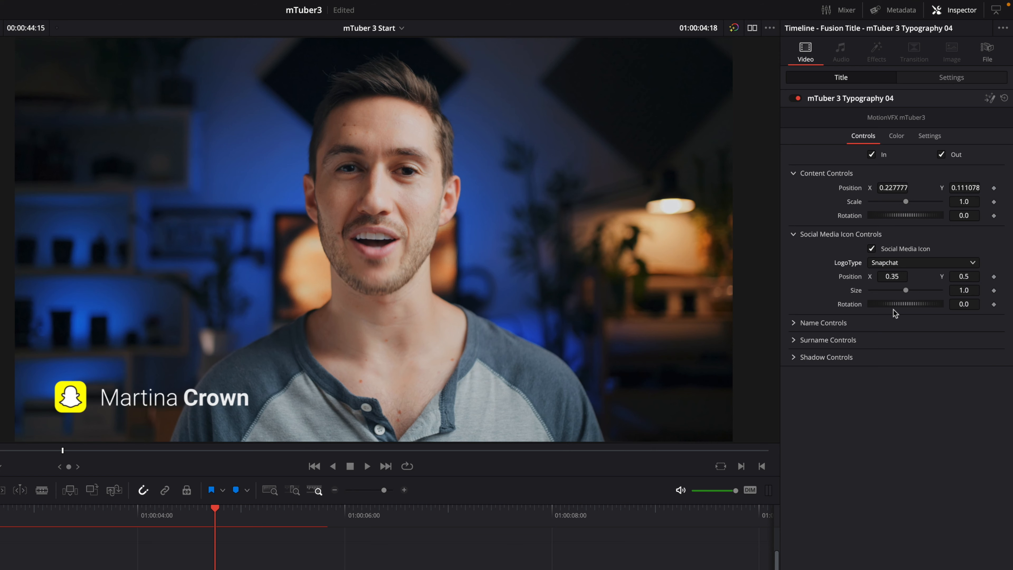
click(890, 266)
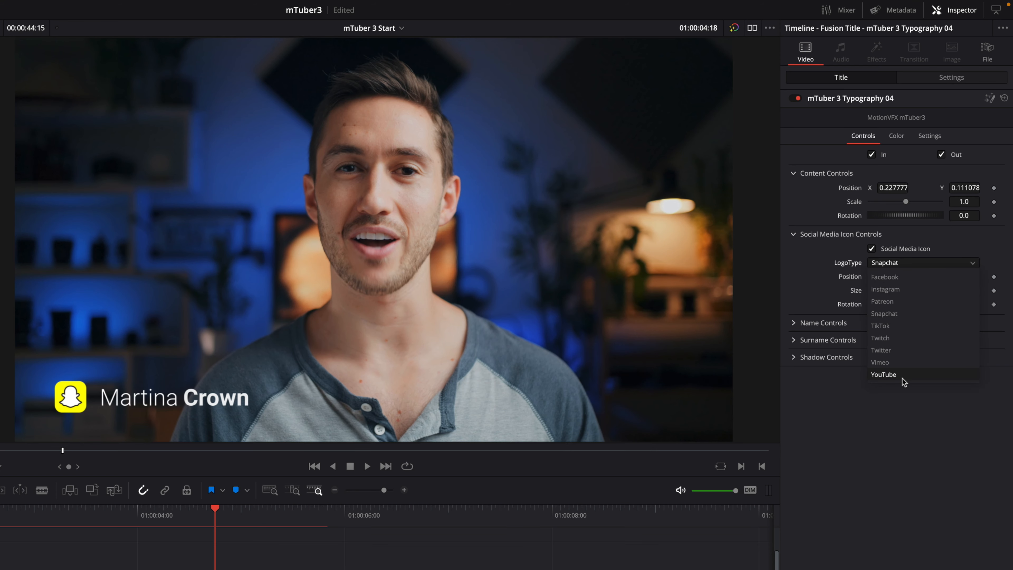
click(889, 374)
Step: Replace the title's placeholder name and surname with the speaker's first name and surname
click(793, 322)
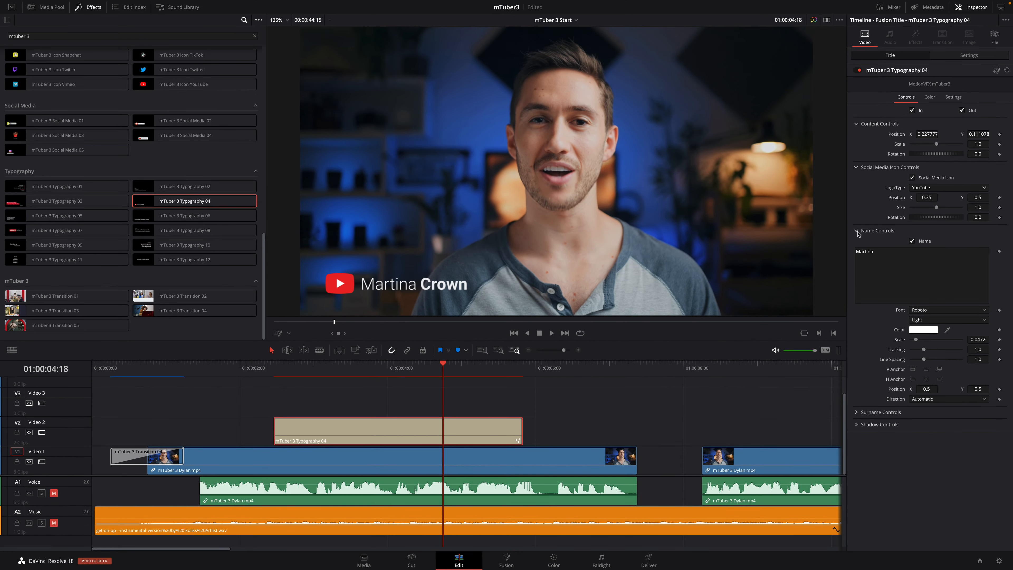
drag(874, 251, 821, 249)
text(Dylan)
click(856, 412)
drag(871, 434, 835, 433)
text(John)
click(856, 412)
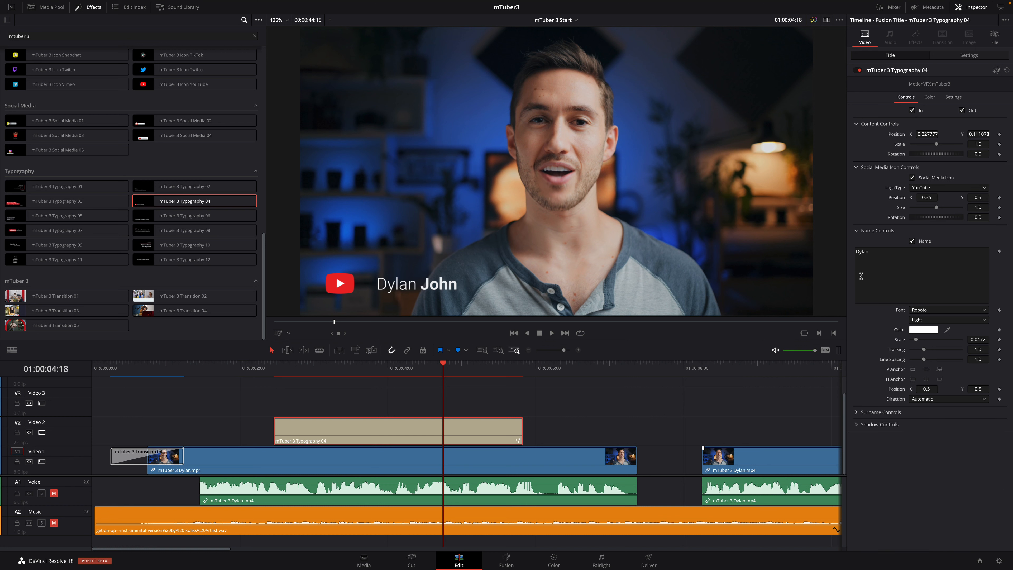
click(856, 231)
Step: Look over the title's Shadow Controls and play the timeline from 01:00:02:08 to review the title's animation
click(856, 256)
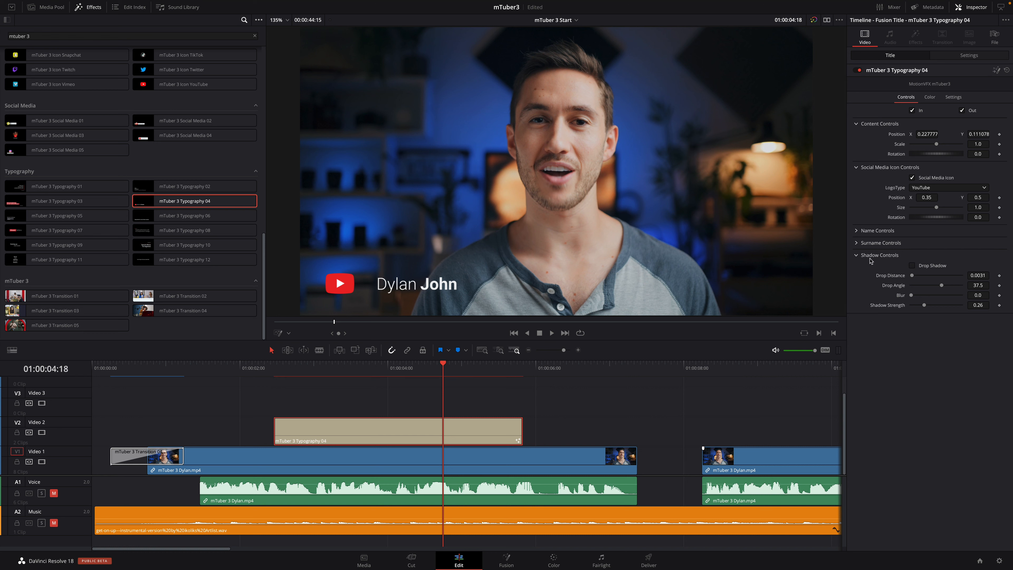
click(856, 255)
click(265, 368)
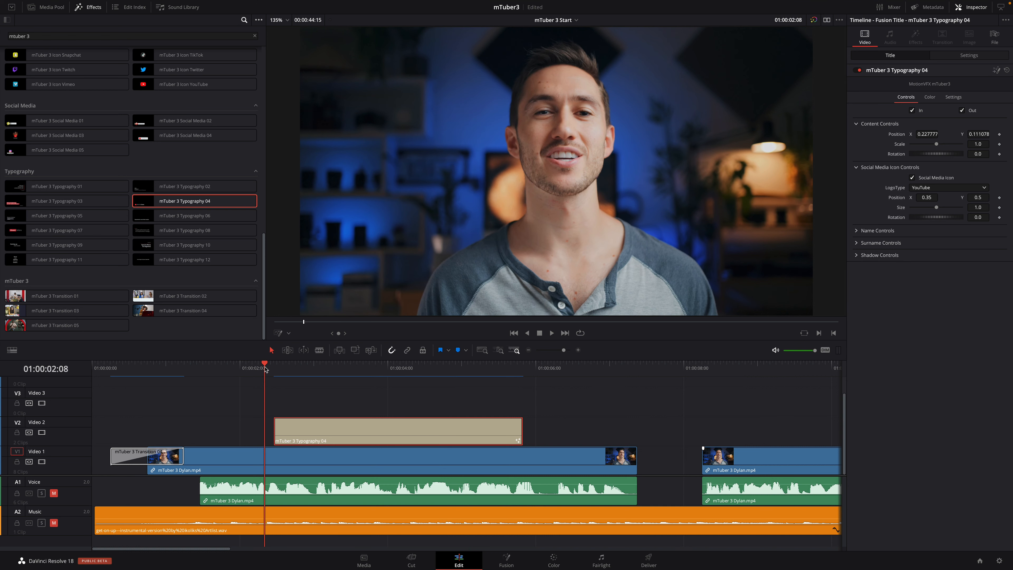
key(space)
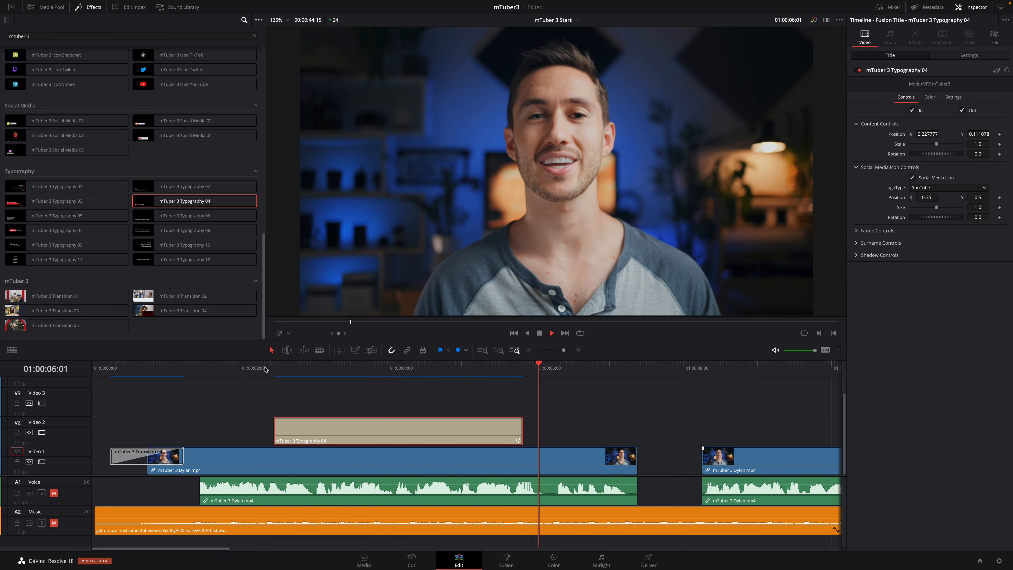
key(space)
Step: Preview the mTuber 3 intros, place Intro 01 on Video 3 across the gap between the clips, and move the playhead to 01:00:07:23
click(523, 370)
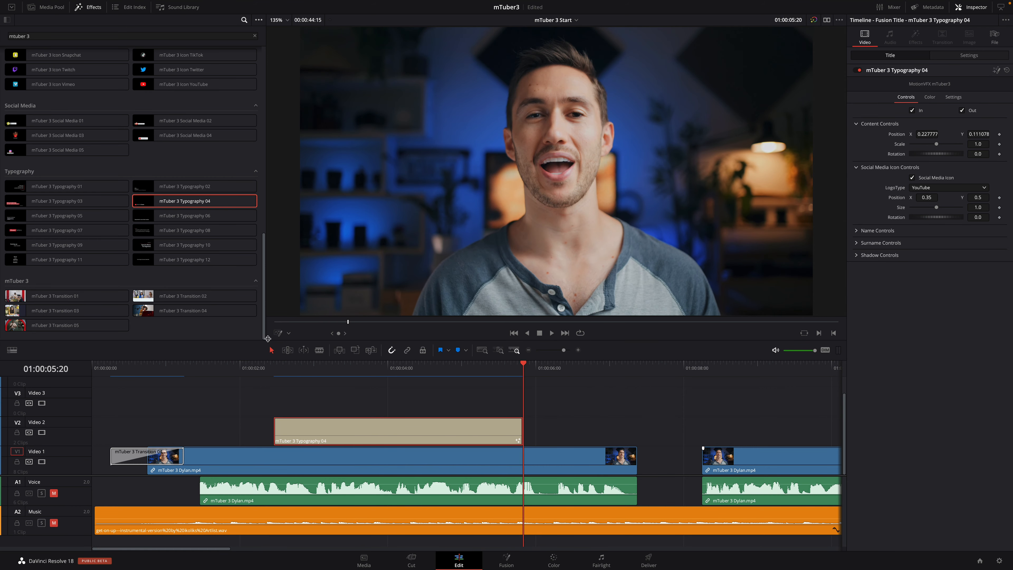
scroll(230, 233, up, 10)
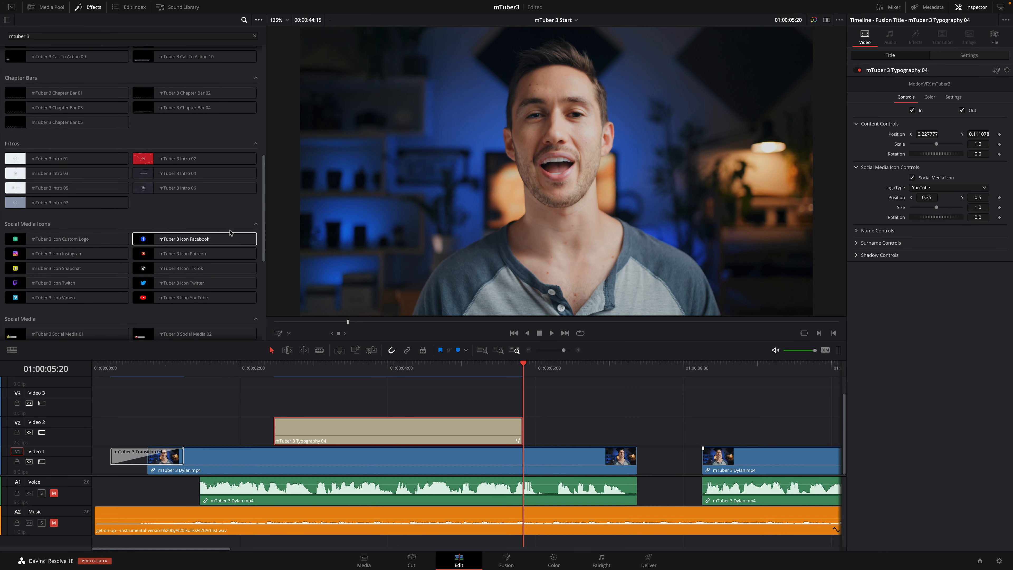
mouse_move(46, 161)
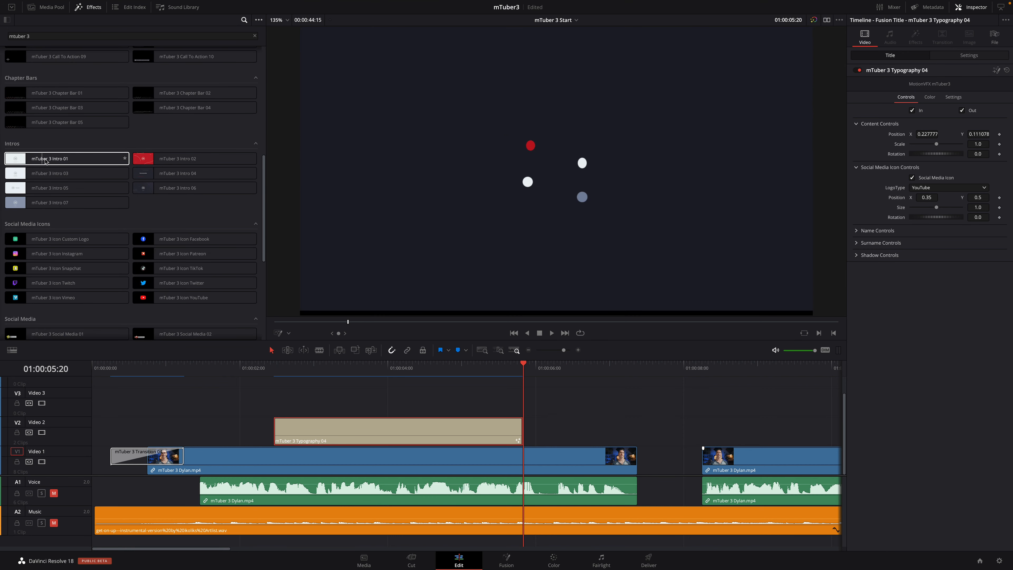
mouse_move(195, 194)
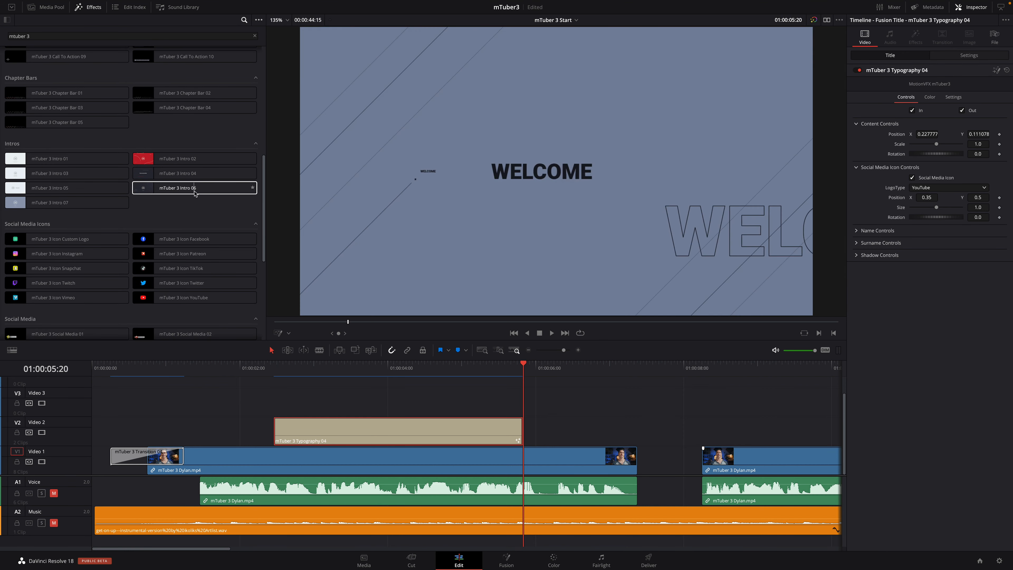
mouse_move(159, 178)
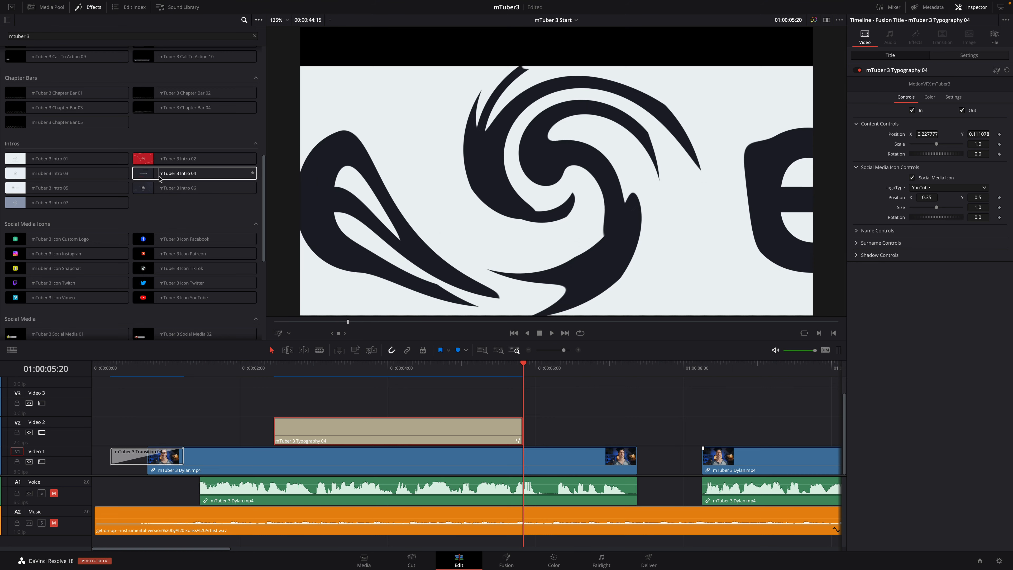
mouse_move(154, 160)
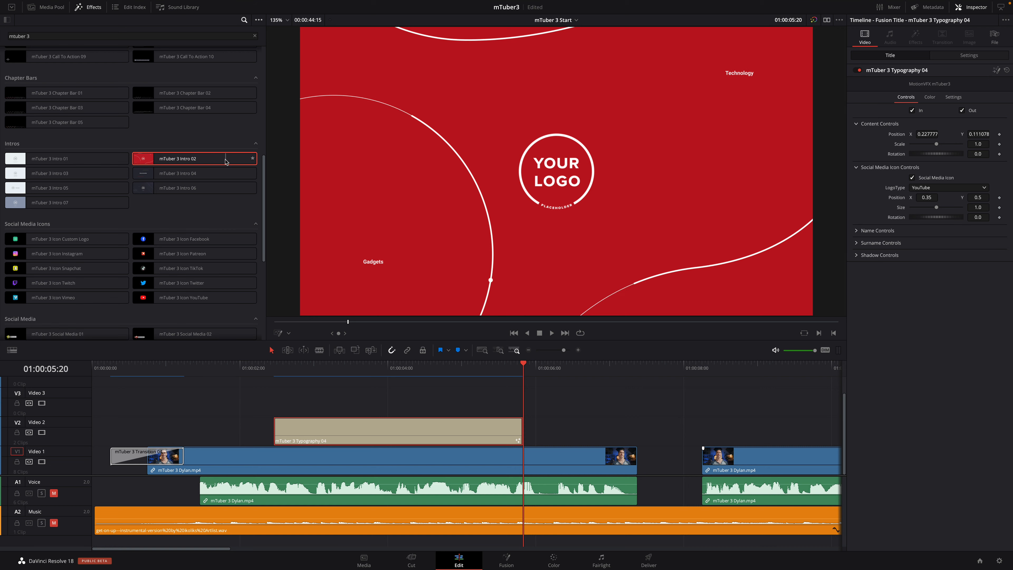
drag(23, 166, 471, 398)
drag(464, 367, 476, 366)
drag(648, 368, 680, 369)
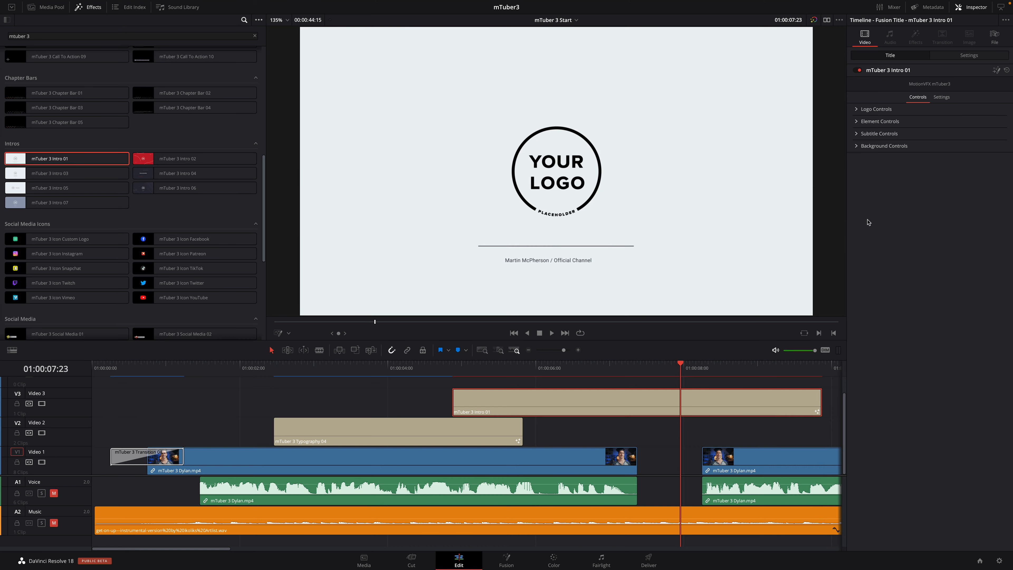
Step: Switch the Intro 01 type from Logo to Text and set its main text to "mTuber 3"
click(856, 110)
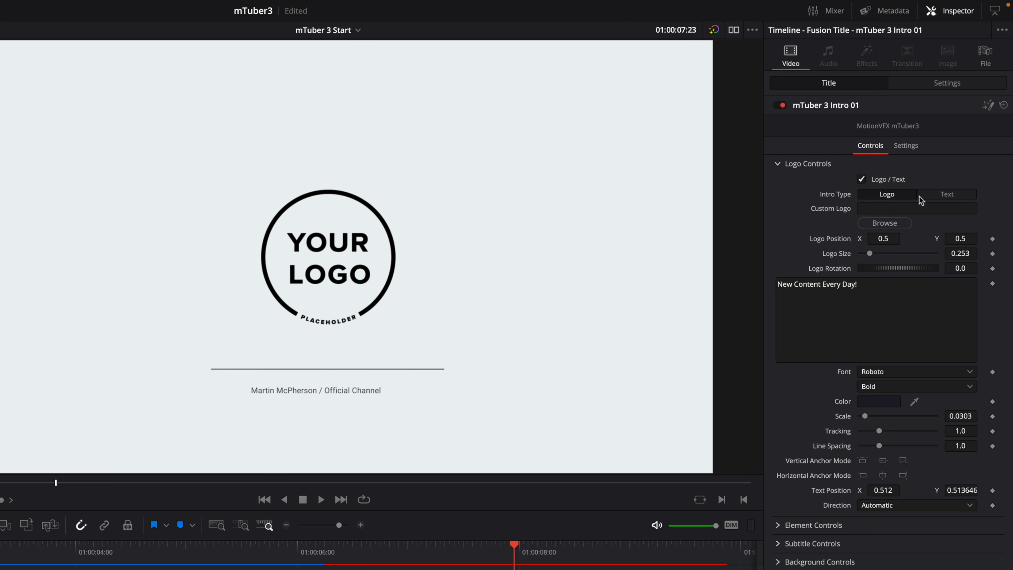
click(951, 194)
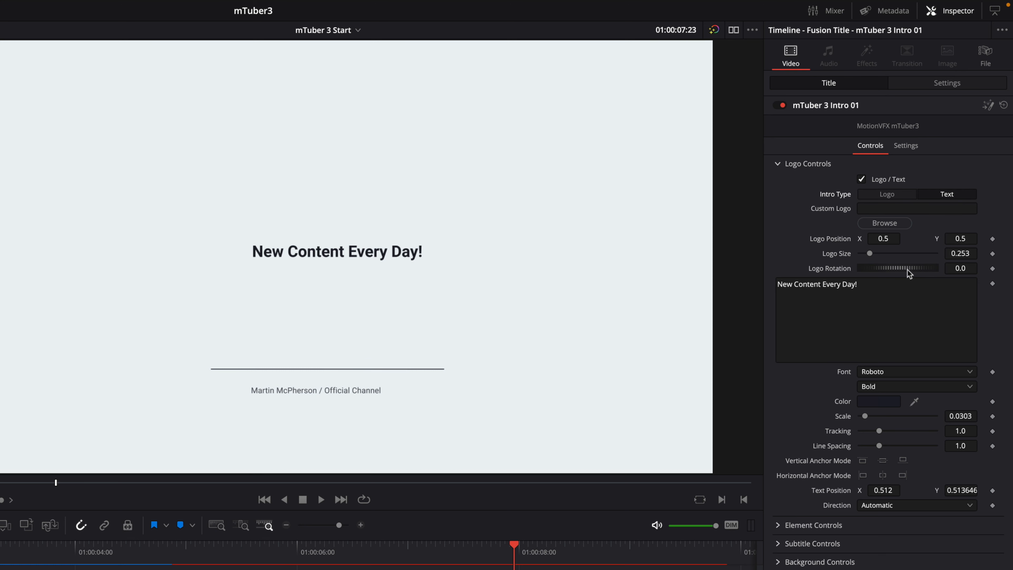
click(863, 284)
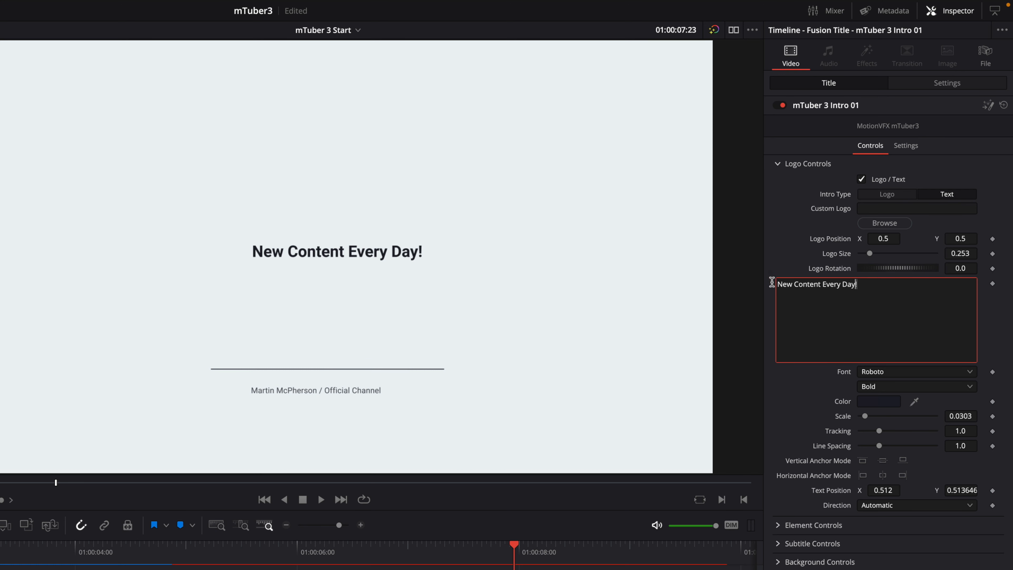
key(ctrl+a)
text(mTuber)
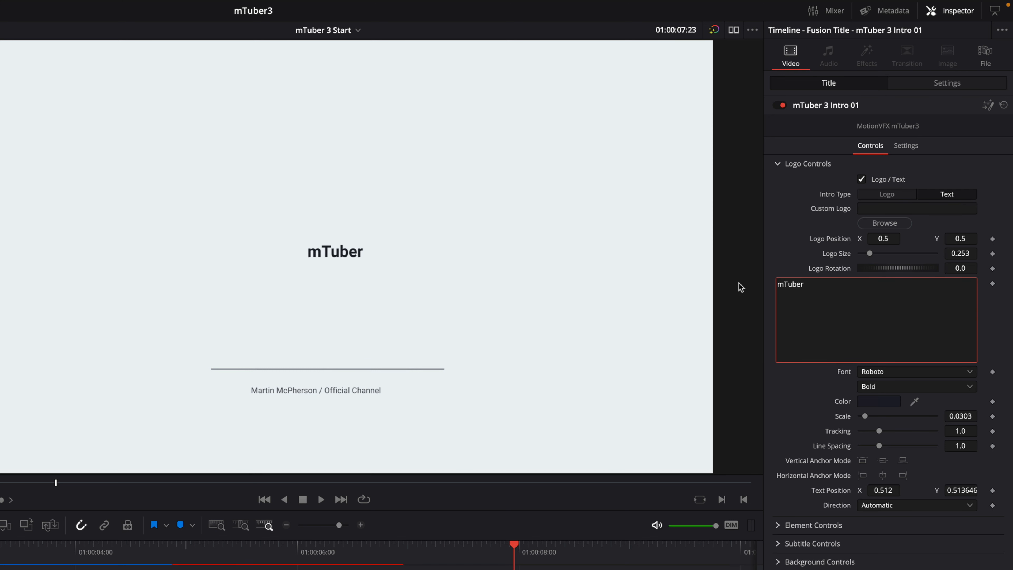
text( 3)
Step: Set the intro's main text scale to 0.0748 and its text position to X 0.5, Y 0.360646
drag(865, 415, 871, 416)
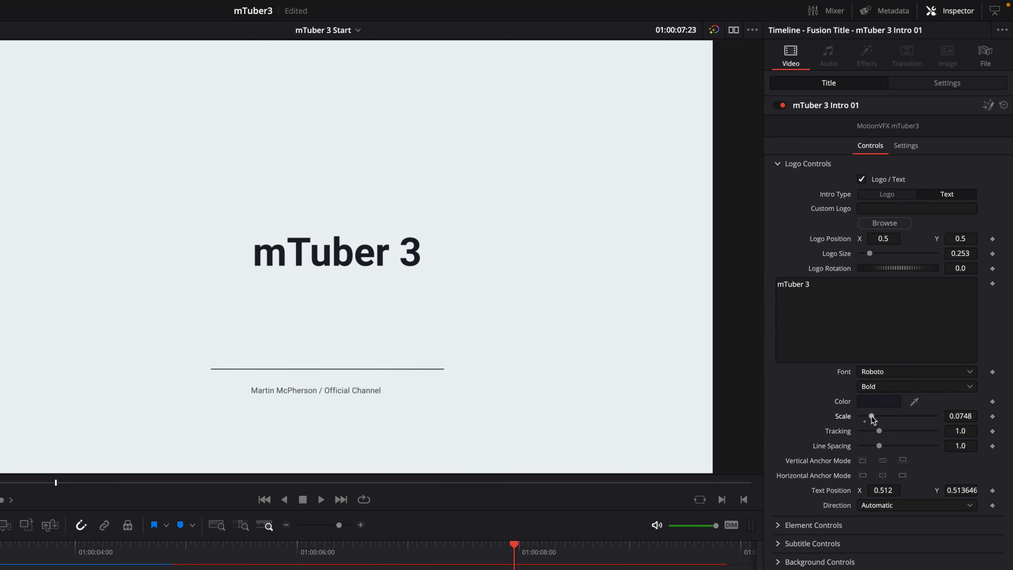
drag(966, 489, 905, 489)
double_click(893, 490)
text(0.5)
key(Tab)
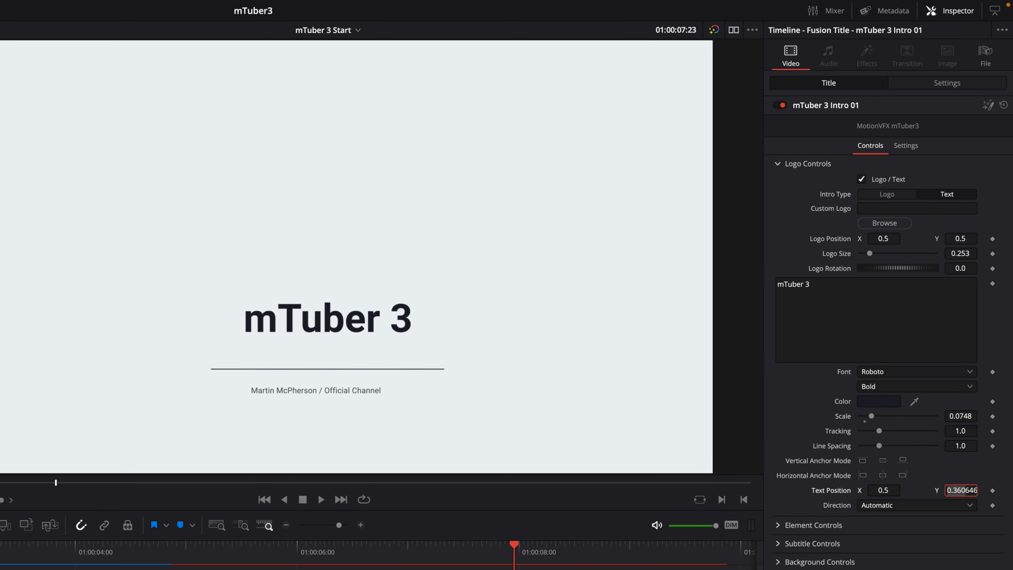
Step: Show the intro's opening circles at 01:00:06:16 and try another colour for Circle 3 in the Element Controls
click(778, 526)
scroll(803, 484, down, 4)
drag(285, 495, 431, 495)
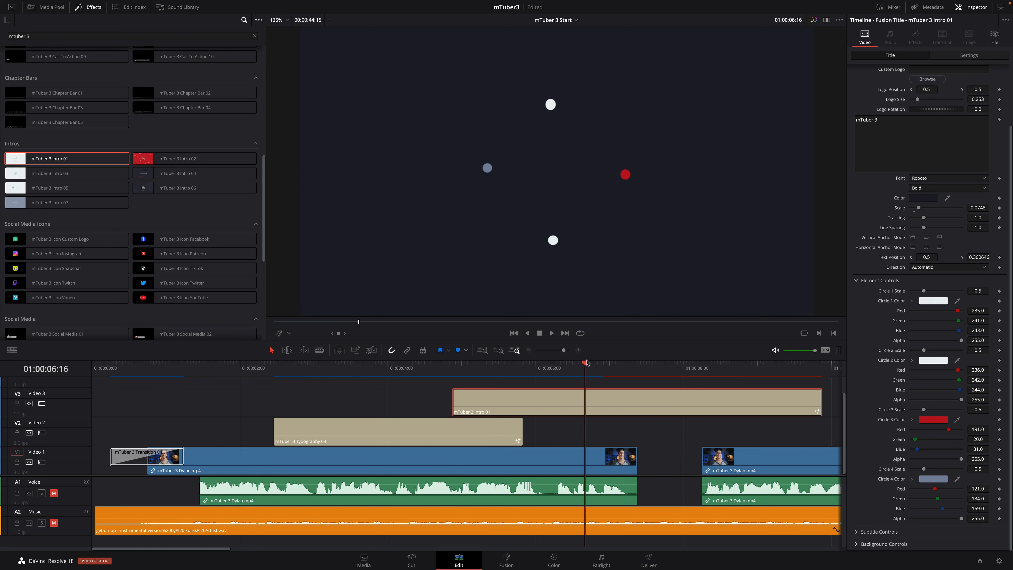
click(933, 420)
drag(792, 295, 804, 270)
click(793, 379)
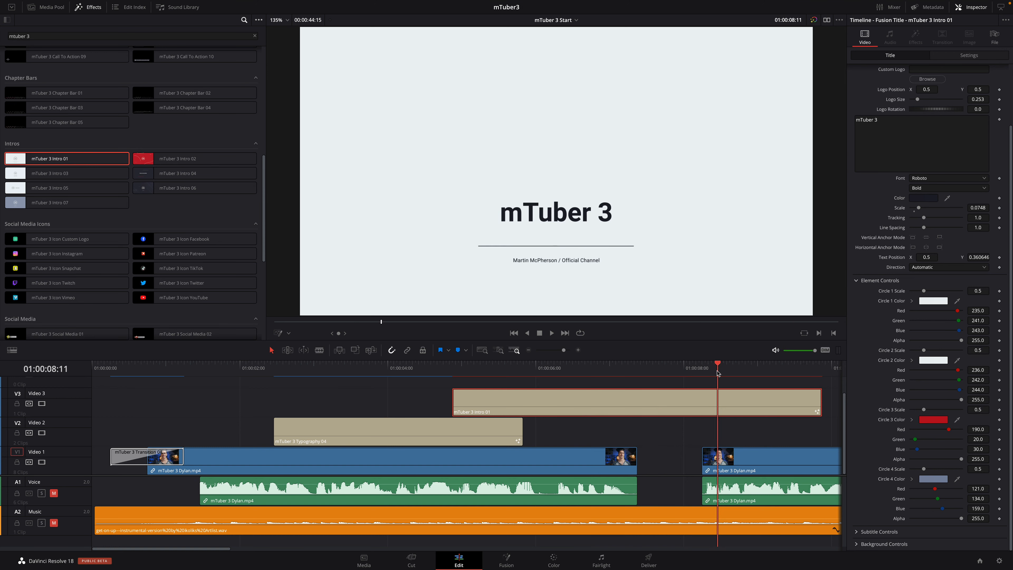
Step: Change the intro's subtitle to "FOR DAVINCI RESOLVE" and set its scale to 0.0236
click(879, 531)
scroll(917, 399, down, 6)
click(888, 311)
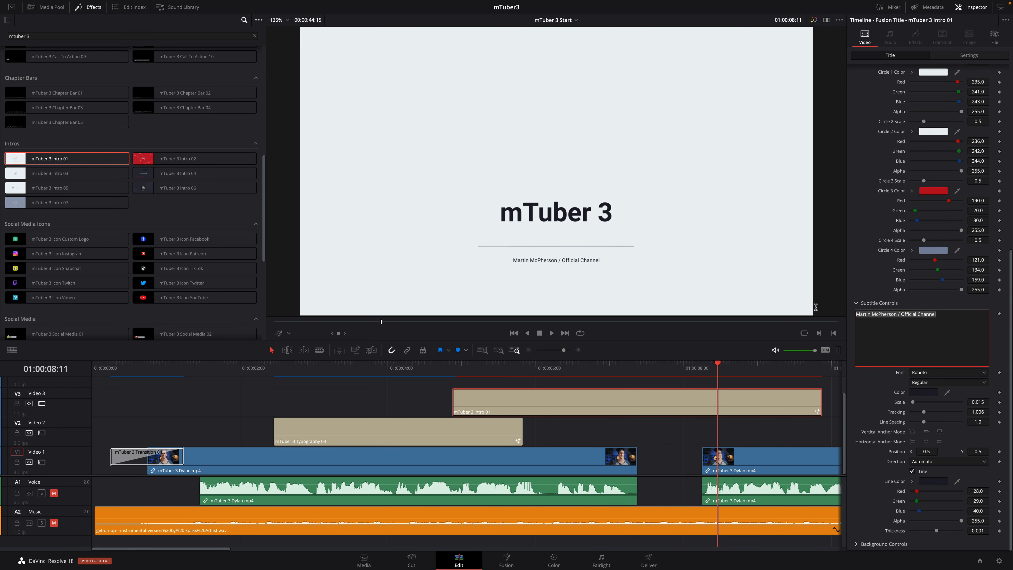
text(FOR DAVINCI RESOLVE)
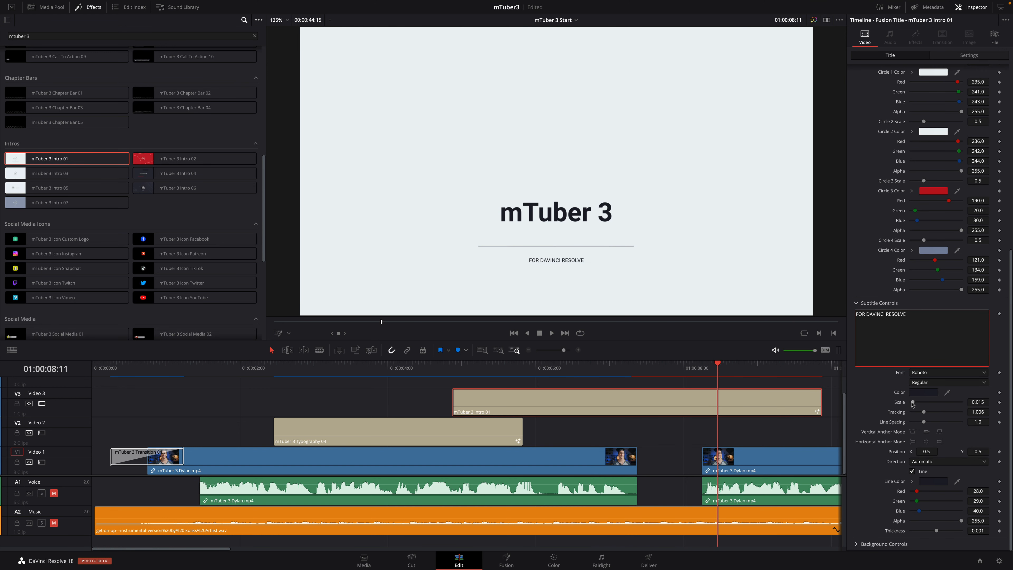
drag(913, 404, 913, 404)
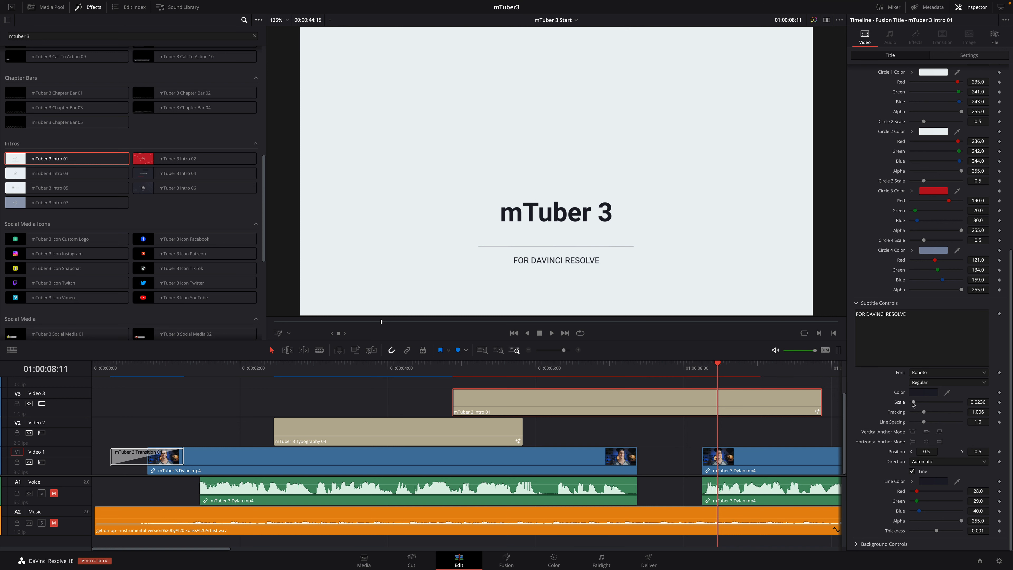
Step: Recolour the intro's subtitle text and its line to grey, with the line at RGB 101, 101, 101
click(923, 392)
click(830, 341)
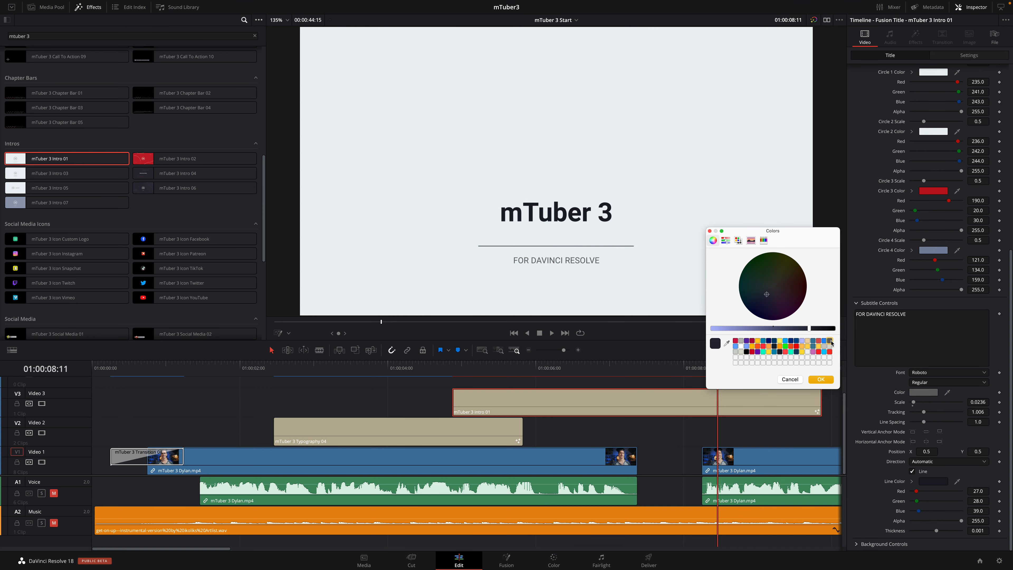
click(820, 379)
Step: Place the mTuber 3 Icon YouTube title on Video 4 above the intro and select it with the playhead at 01:00:08:09
drag(618, 339, 625, 298)
scroll(263, 216, down, 5)
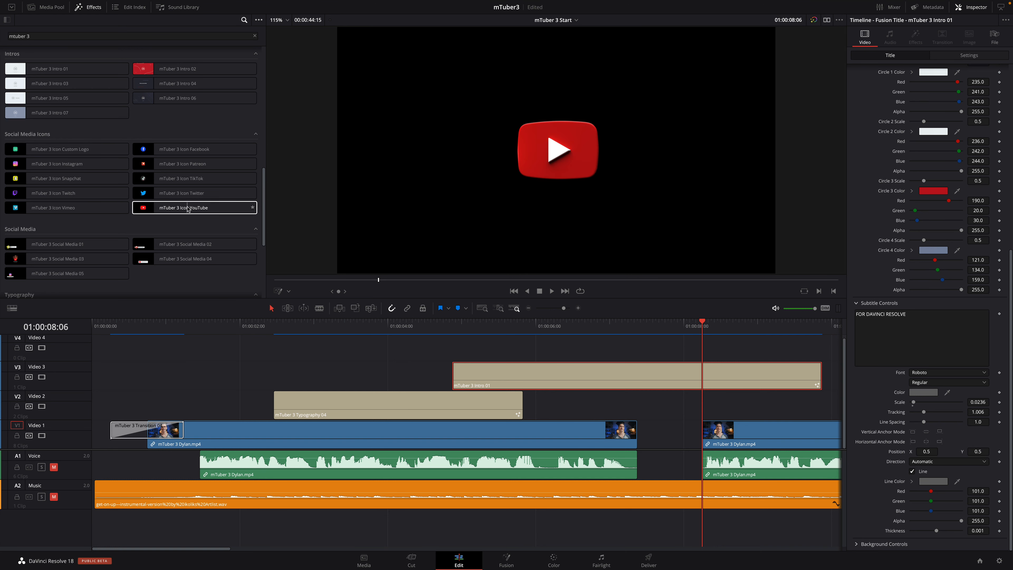
drag(183, 208, 453, 350)
drag(453, 322, 711, 320)
click(718, 344)
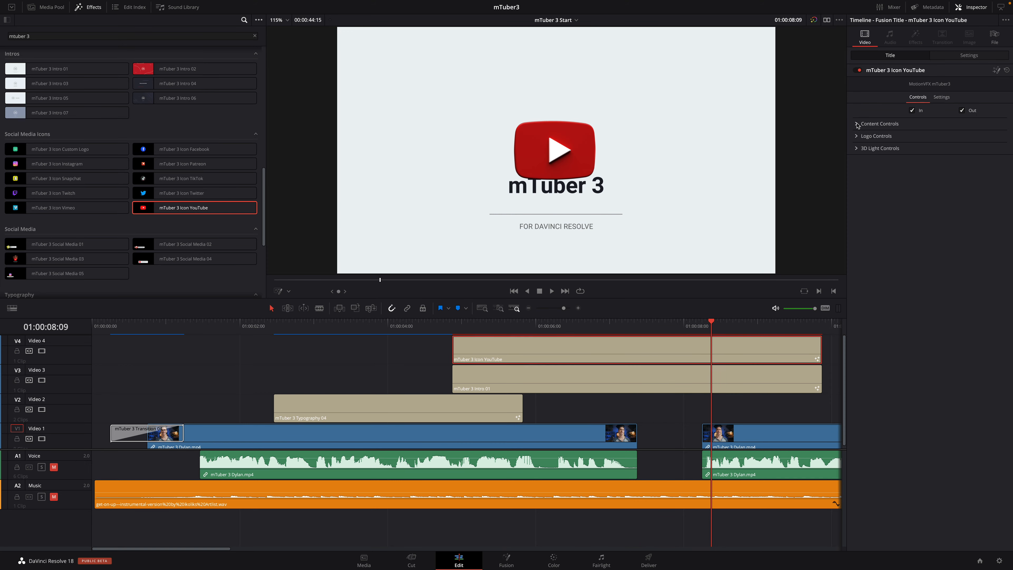
Step: Set the YouTube icon's scale to 0.7 and its vertical position to 0.518 in the Content Controls
click(856, 123)
drag(931, 154, 923, 155)
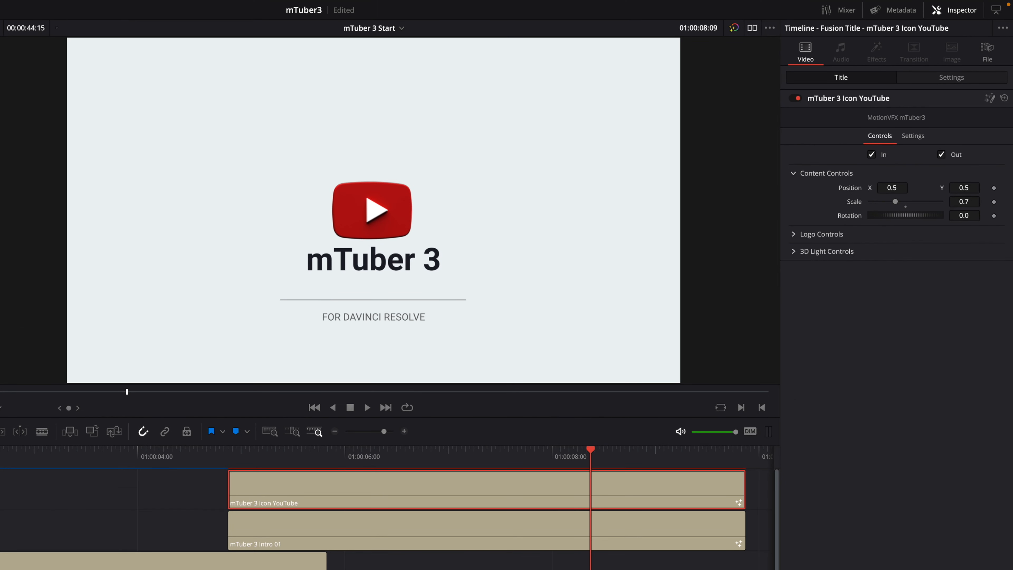
drag(956, 187, 957, 187)
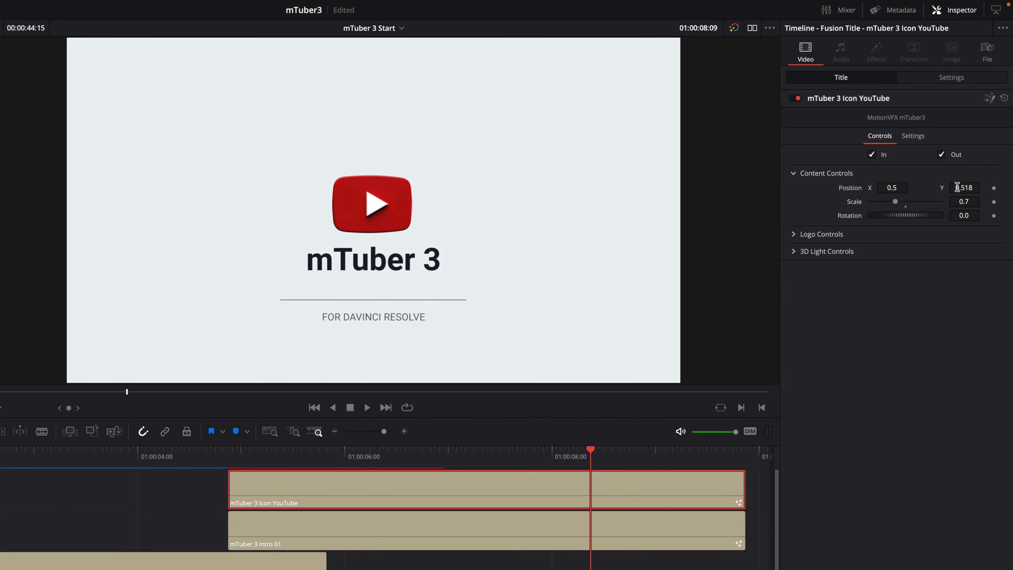
Step: Try the YouTube logo's 2D version and an orange hue shift on its colour curve, restoring the original look
click(793, 234)
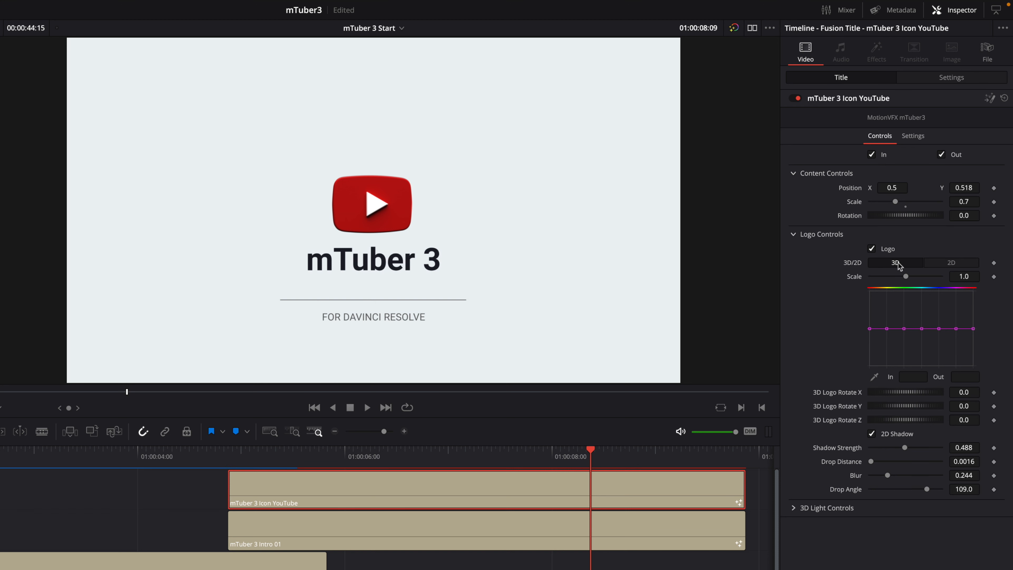
click(951, 262)
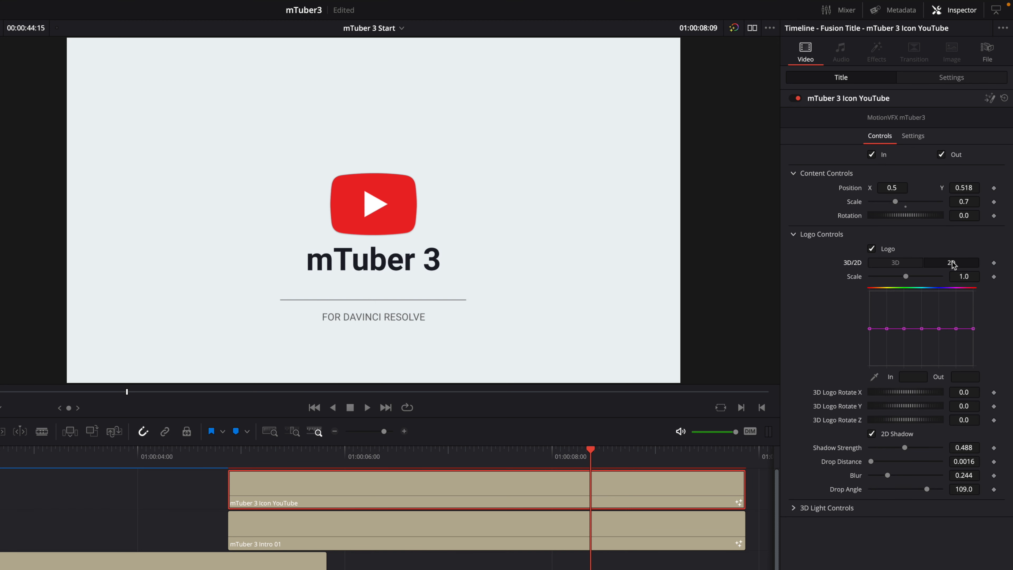
click(888, 264)
drag(975, 331, 975, 311)
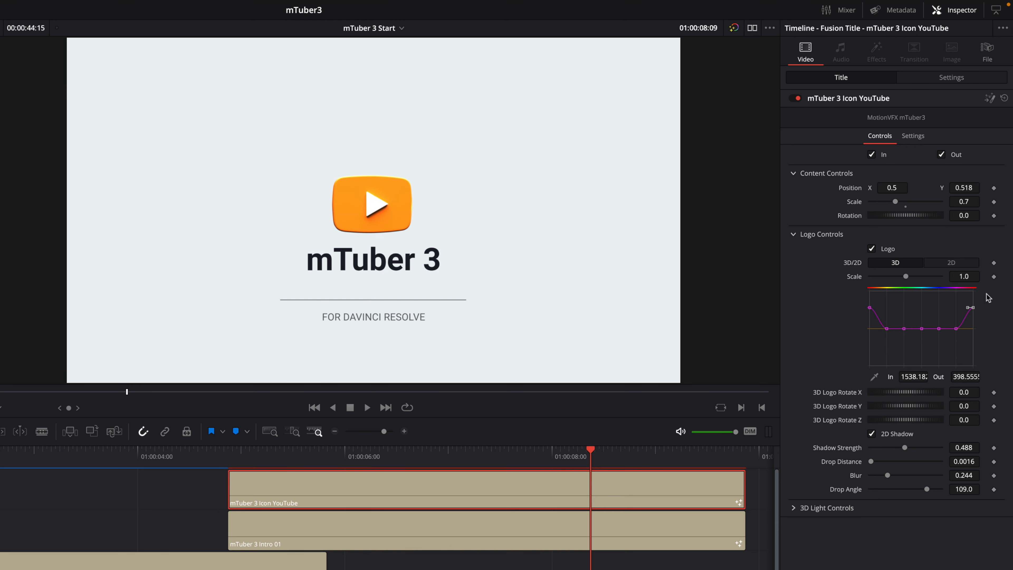
right_click(939, 311)
click(945, 381)
Step: Try rotating the 3D YouTube logo around its X, Y and Z axes, resetting each rotation to 0
mouse_move(902, 407)
mouse_down()
mouse_move(918, 410)
mouse_move(888, 409)
mouse_move(918, 419)
mouse_up()
double_click(842, 405)
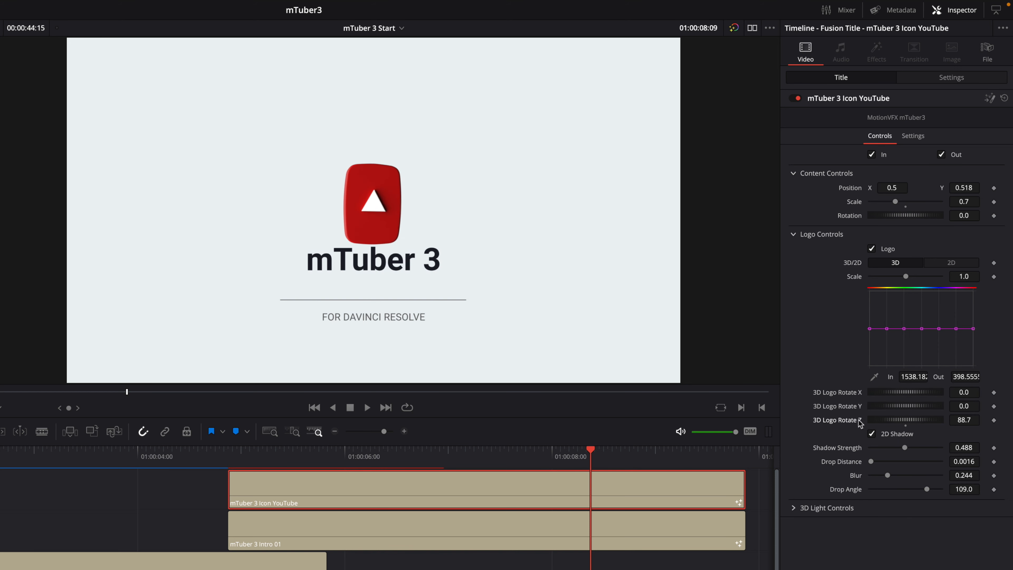
double_click(845, 421)
mouse_move(875, 392)
mouse_down()
mouse_move(904, 394)
mouse_move(867, 393)
mouse_up()
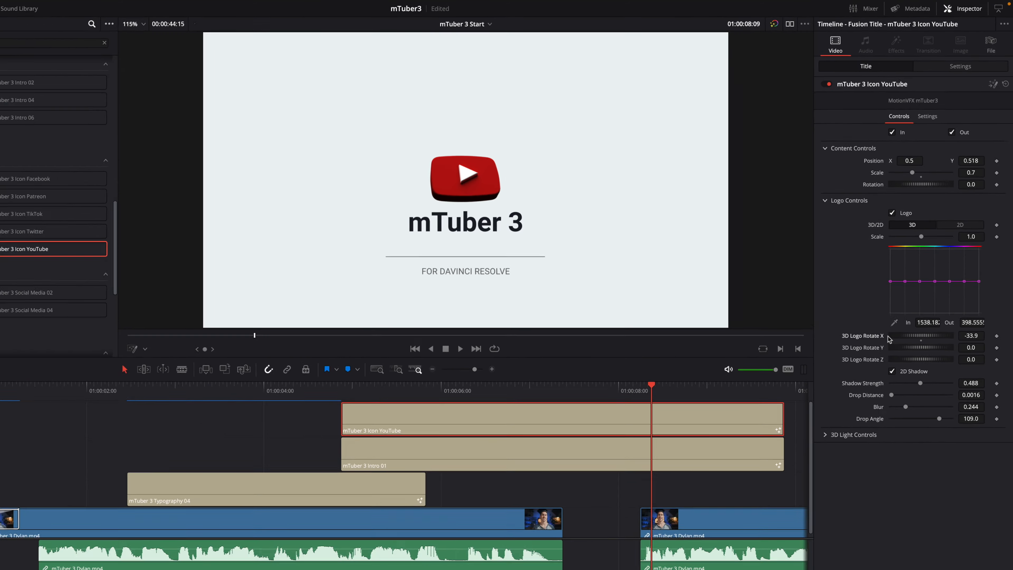
double_click(886, 337)
Step: Adjust the YouTube icon's 3D light offsets, with Y Offset 0.493 and Z Offset -0.33, keeping the logo's Y rotation at 0
click(824, 435)
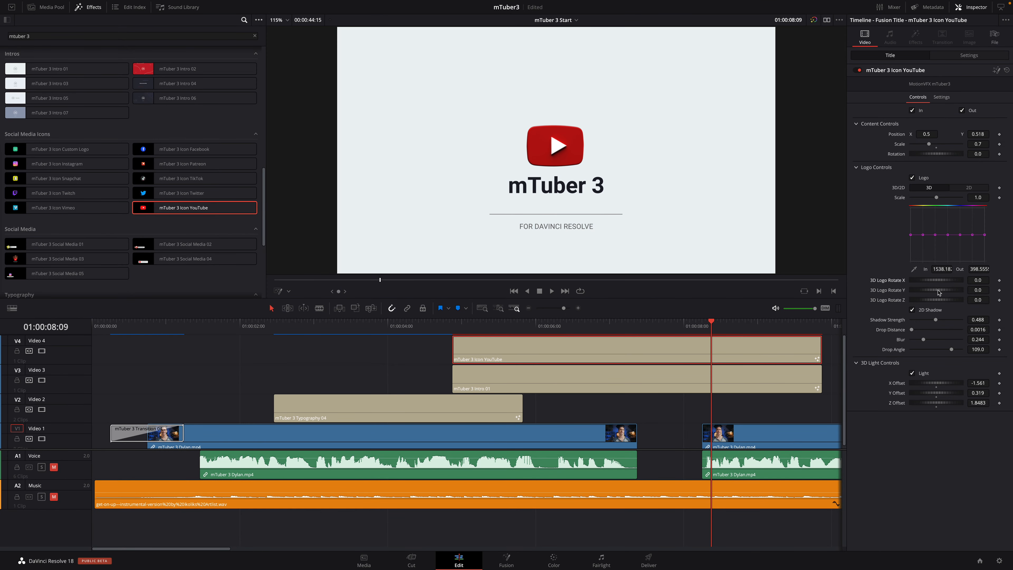
drag(938, 292, 921, 292)
drag(942, 403, 924, 395)
double_click(887, 290)
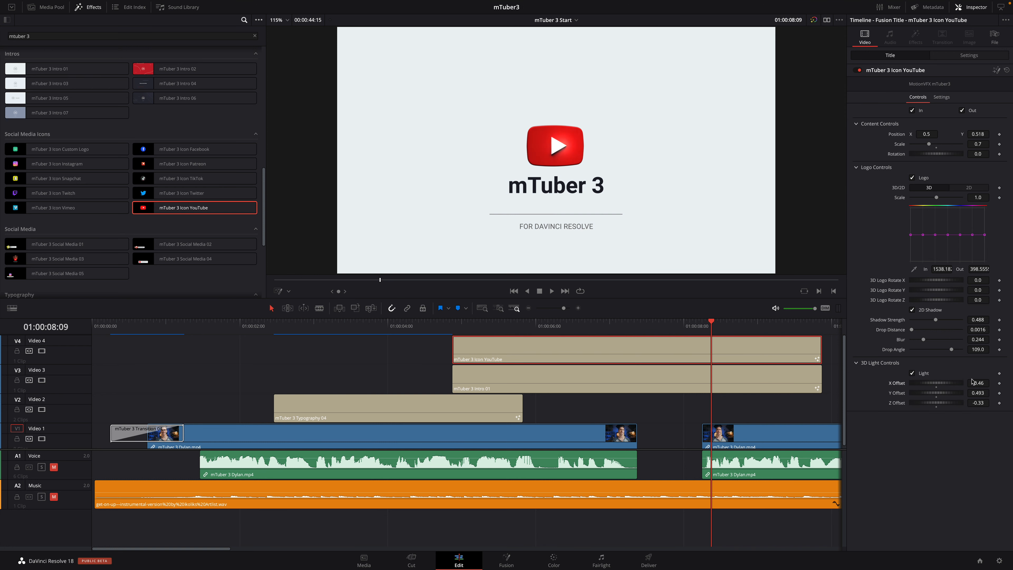
click(879, 362)
Step: Play back the intro with the YouTube icon from 01:00:04:21
drag(710, 322, 453, 322)
drag(471, 449, 471, 476)
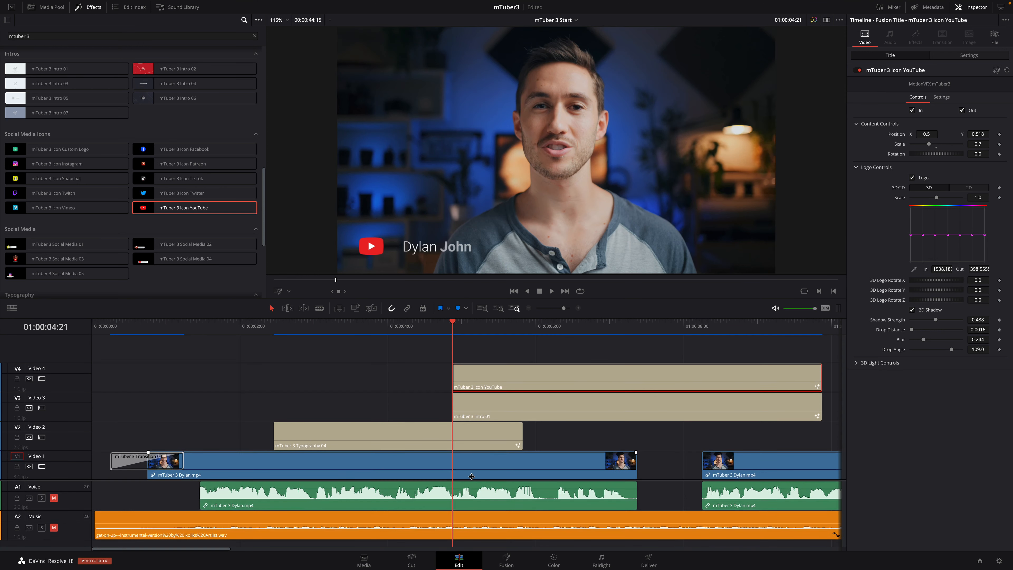
key(space)
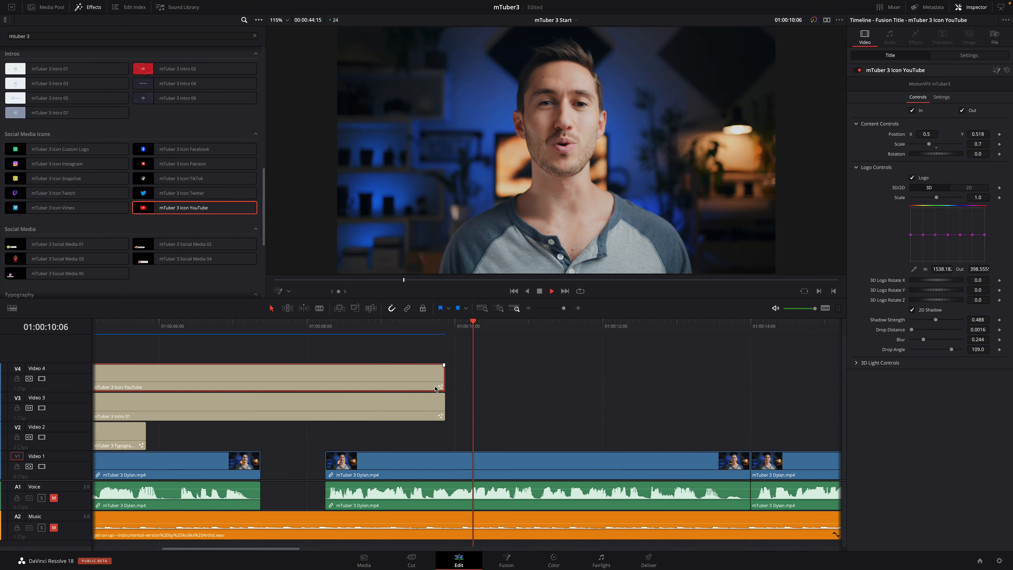
key(space)
Step: Place the mTuber 3 Typography 03 title on Video 2 at 01:00:11:14 and trim its end to the cut at 01:00:14:00
drag(370, 365, 461, 362)
drag(262, 246, 271, 288)
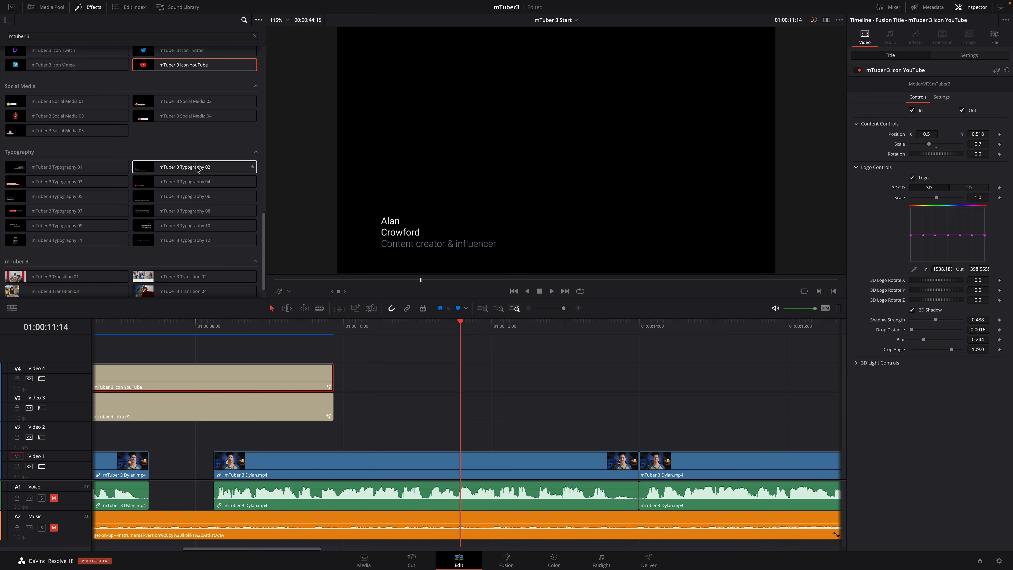
drag(109, 182, 461, 437)
drag(601, 436, 409, 436)
Step: Move the Typography 03 title to X 0.047155, Y 0.465216 and set its scale to 1.19
drag(255, 328, 336, 338)
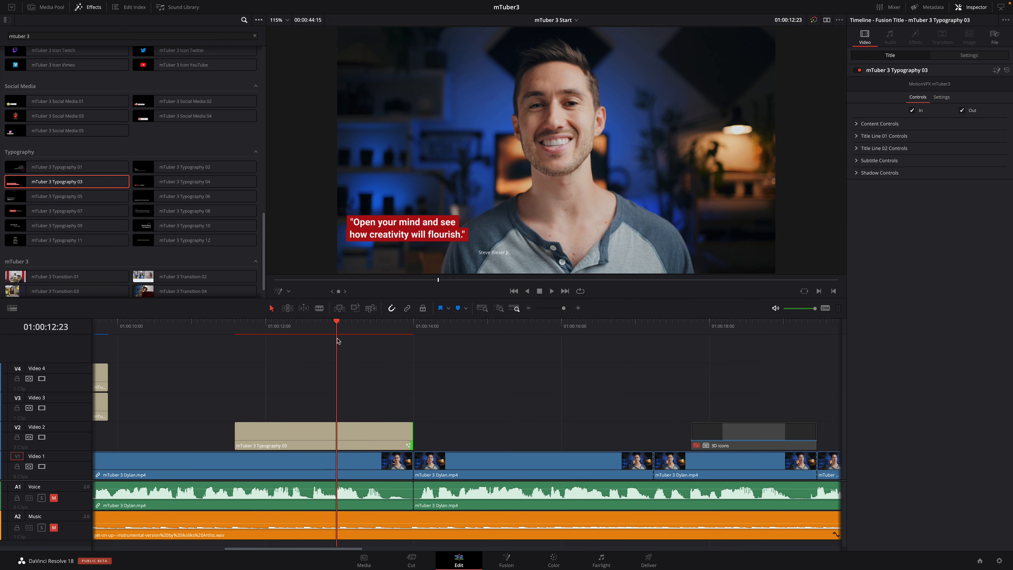
drag(351, 223, 358, 160)
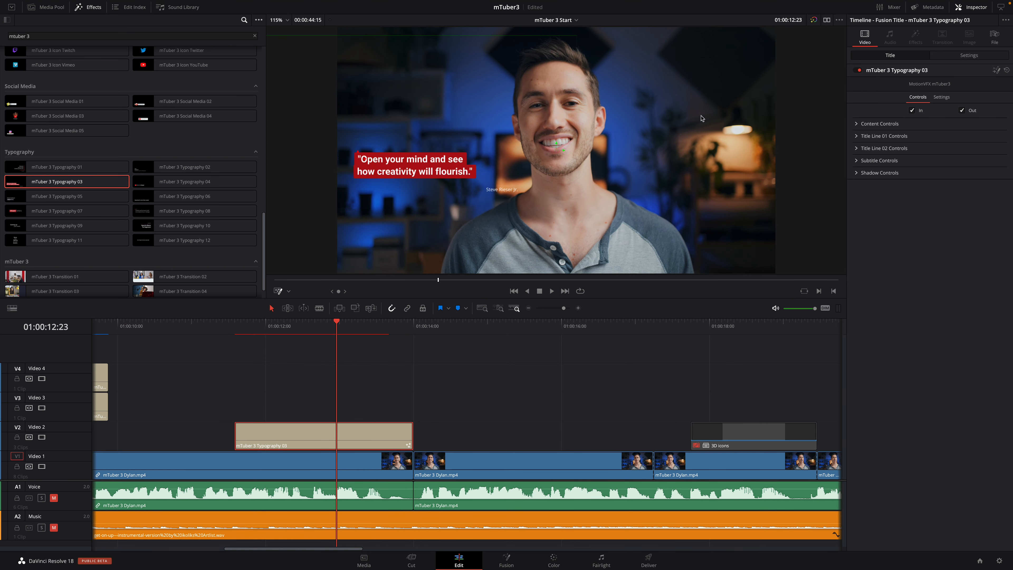
click(856, 124)
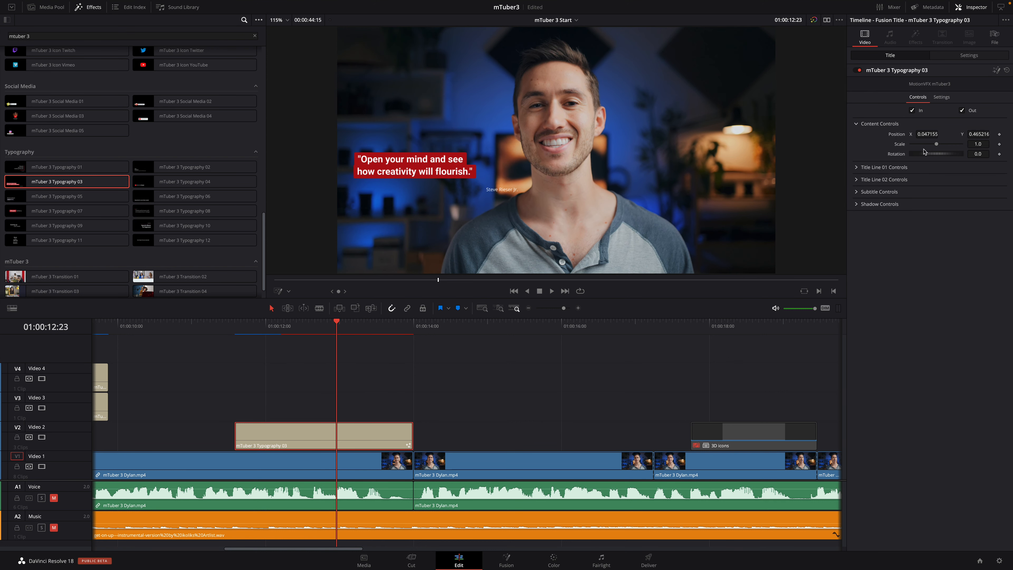
drag(936, 144, 937, 145)
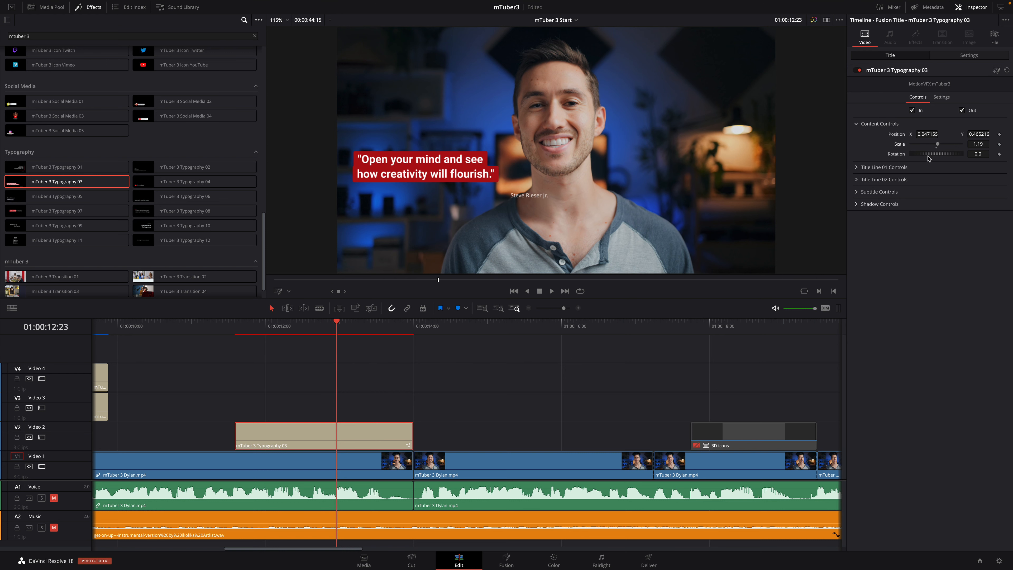
Step: Change the title's two lines to "Every Creator's Must Have" and "Toolbox For DaVinci Resolve", with quotation marks only around the whole phrase
click(856, 168)
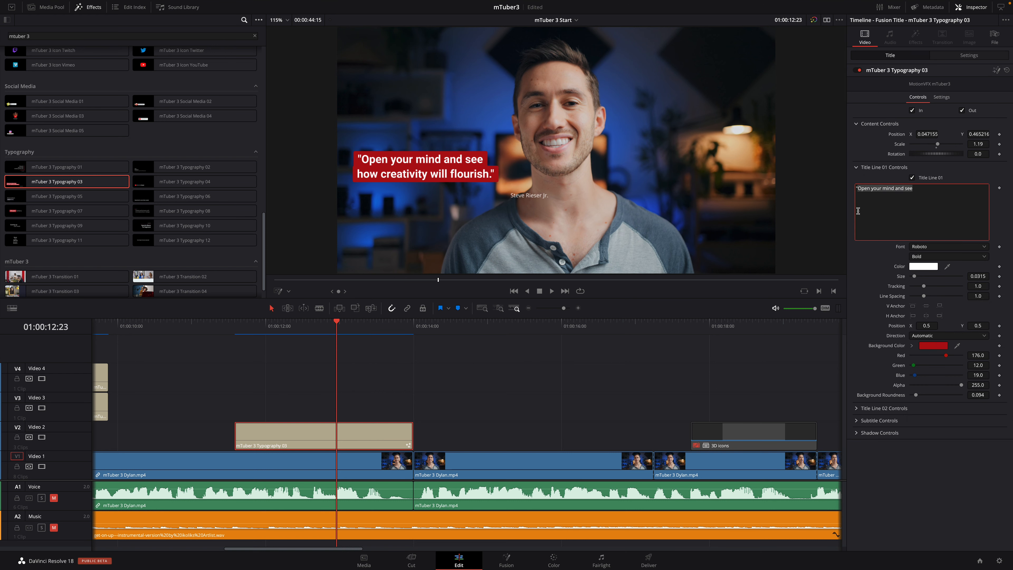
text(Every Creator's Must Have)
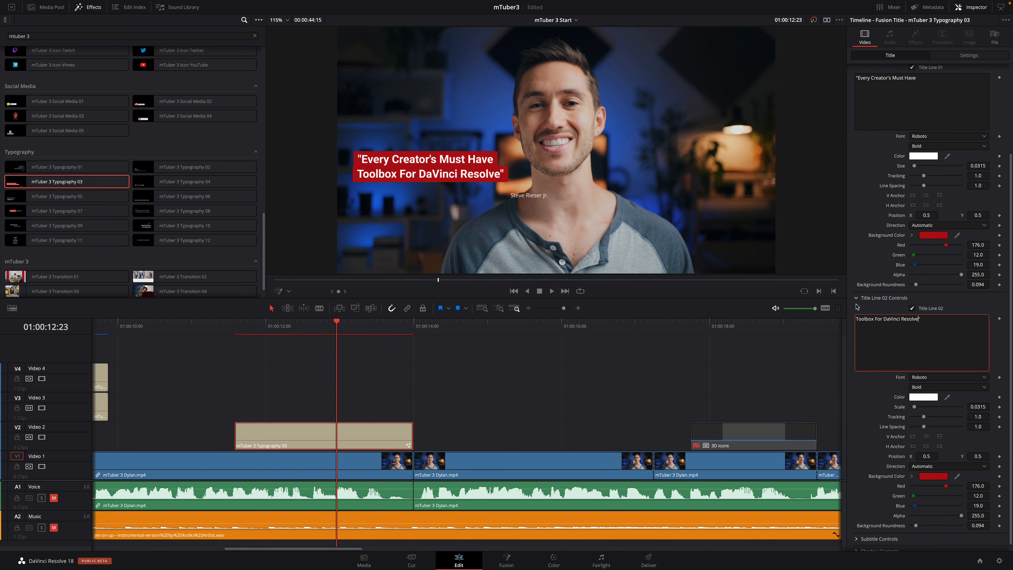
click(855, 300)
click(856, 168)
Step: Turn off the Typography 03 subtitle and extend the title clip's start earlier on the timeline
click(857, 193)
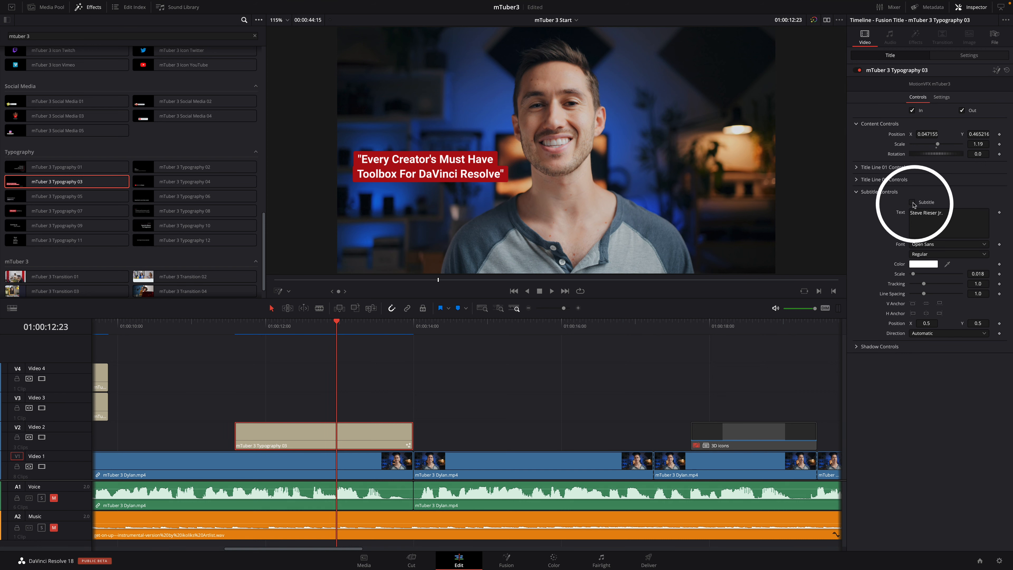
click(856, 191)
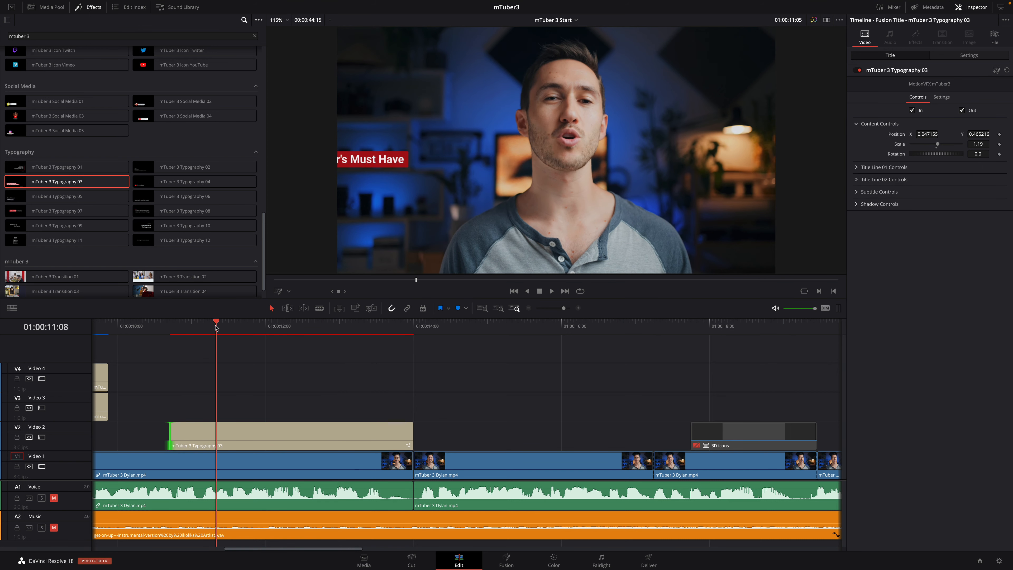
drag(215, 323, 319, 334)
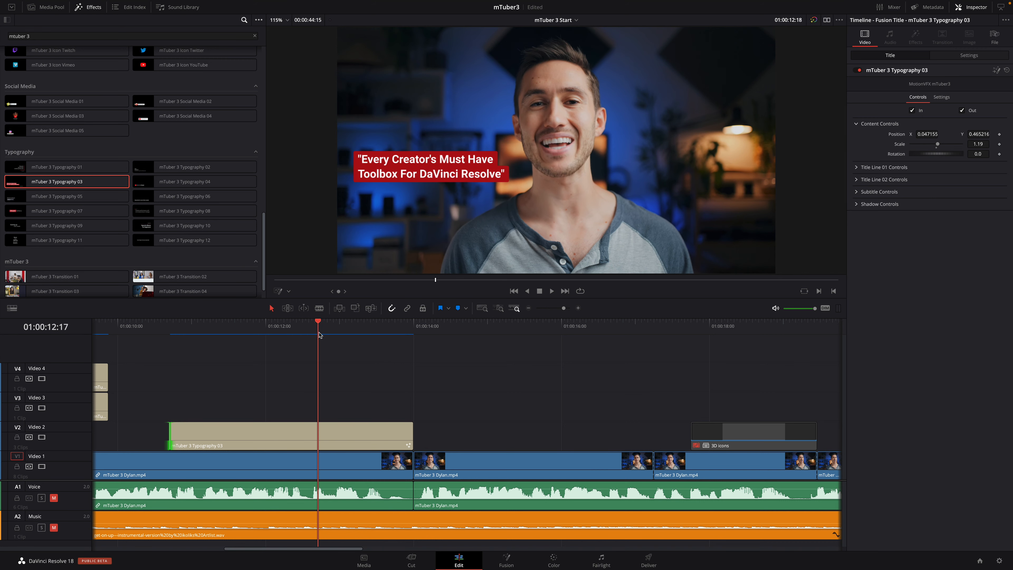
click(264, 435)
Step: Place mTuber 3 Call To Action 03 on Video 3, ending at 01:00:14:00, and extend Typography 03's start back to 01:00:10:03
drag(263, 278, 258, 160)
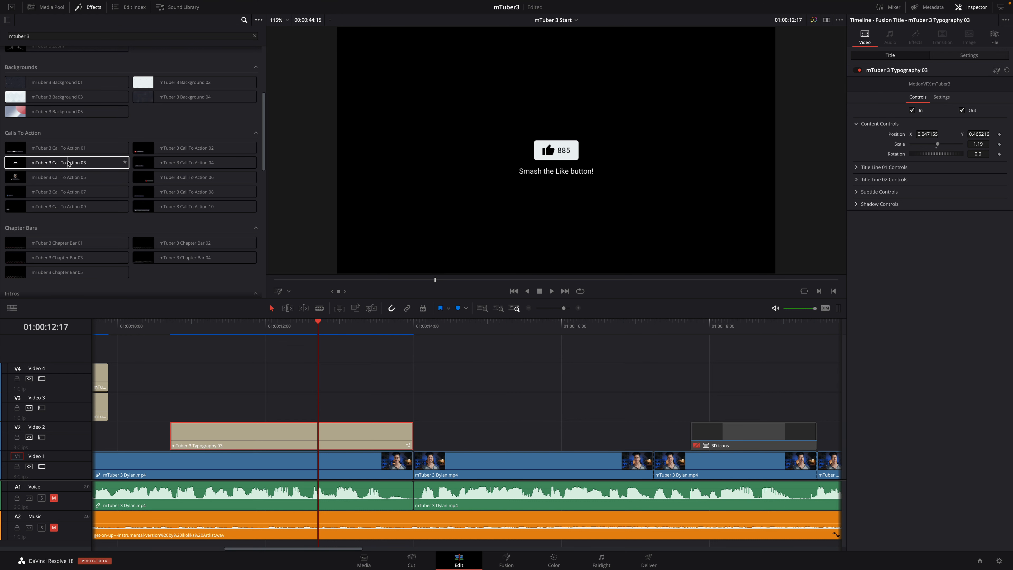
drag(49, 161, 170, 403)
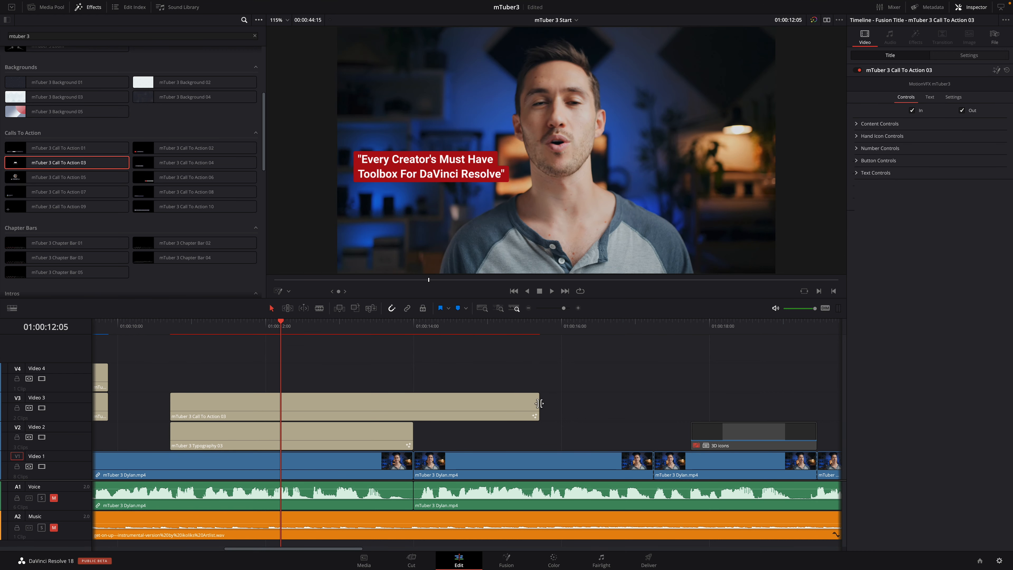
drag(538, 403, 413, 403)
drag(170, 435, 127, 435)
drag(174, 416, 184, 417)
Step: Move the Like button call to action into the lower-right corner of the video frame
drag(281, 326, 314, 337)
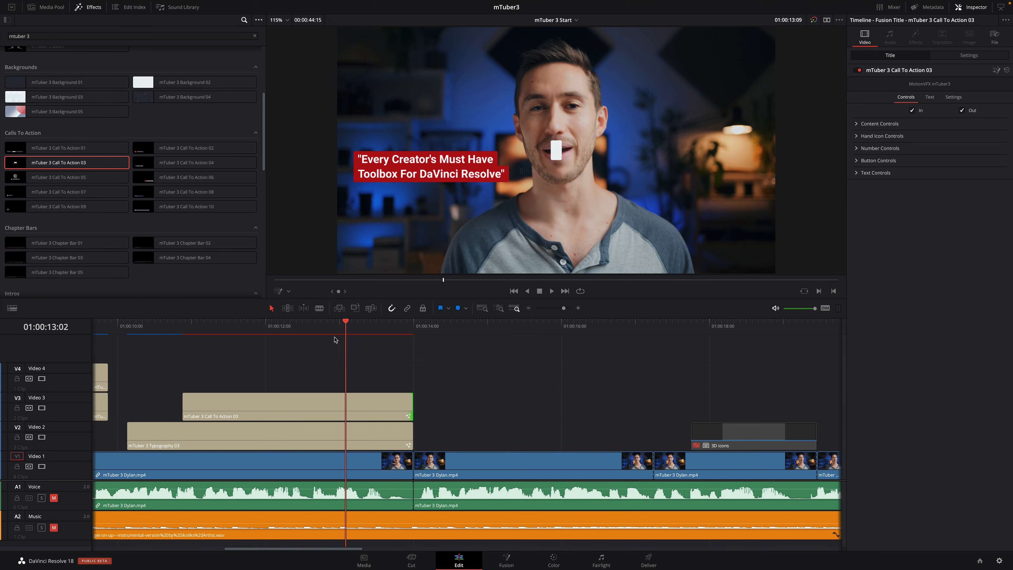
click(278, 291)
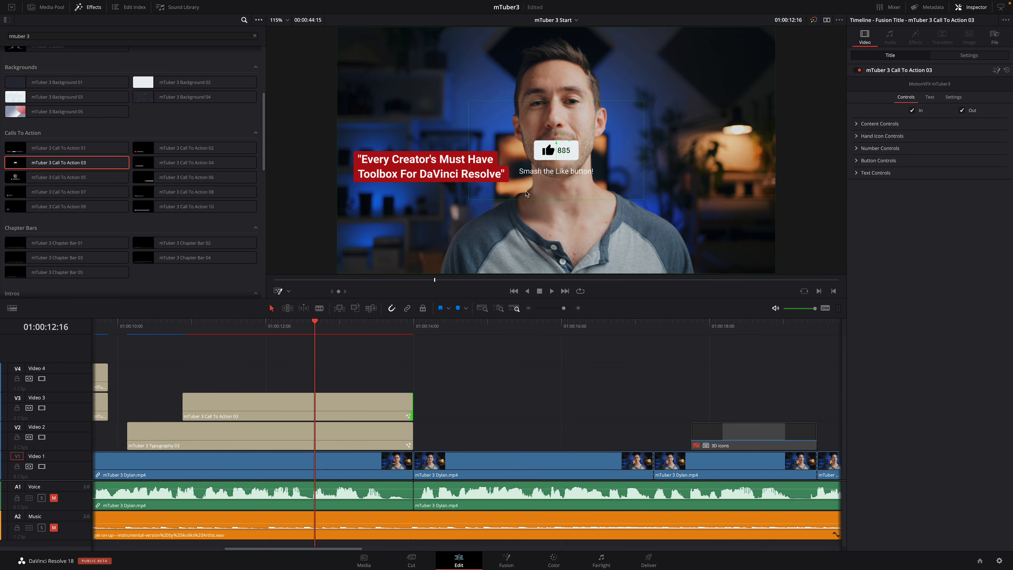
drag(556, 151, 730, 237)
Step: Play back the section with the quote title and the Like button call to action
click(124, 326)
key(space)
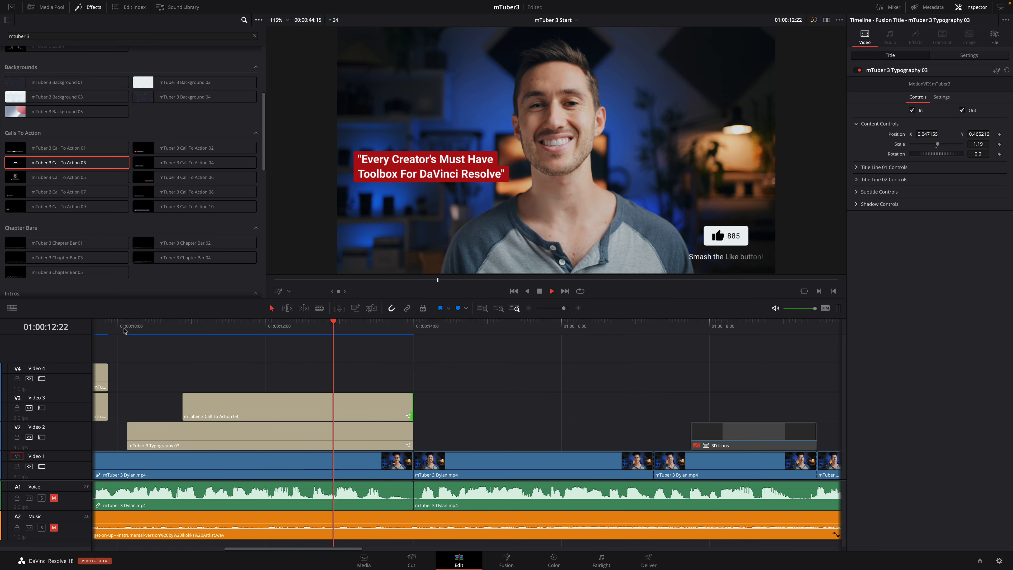
key(space)
Step: Turn off the call to action's Out animation and set its number to 999, with the hand position at X 0.489
click(208, 400)
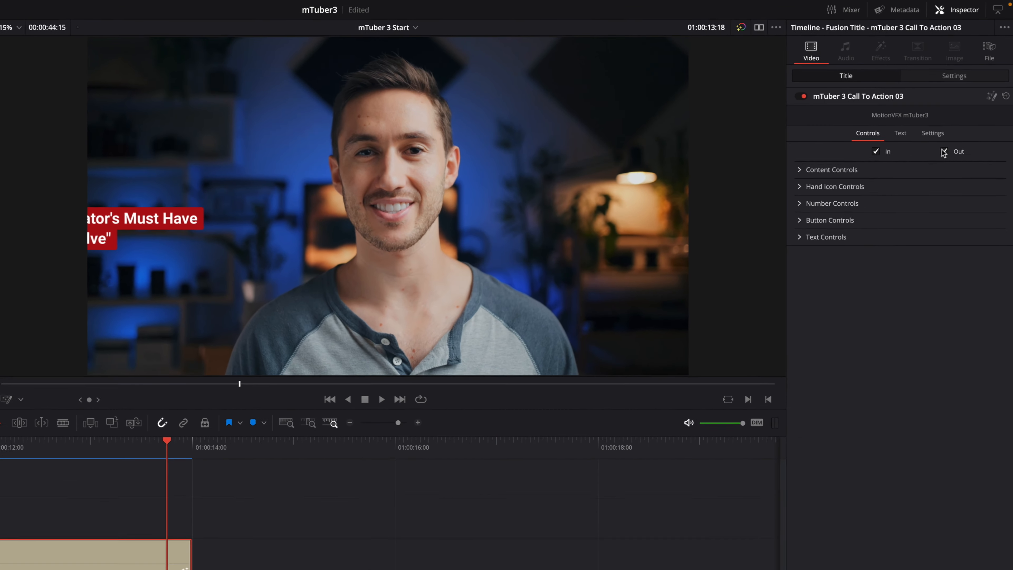
click(962, 110)
click(795, 189)
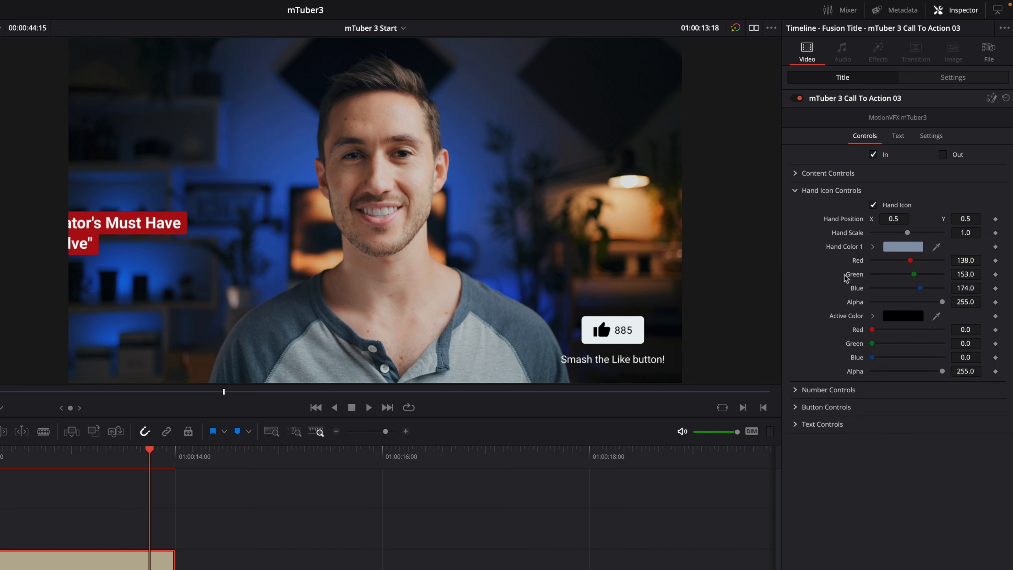
click(796, 390)
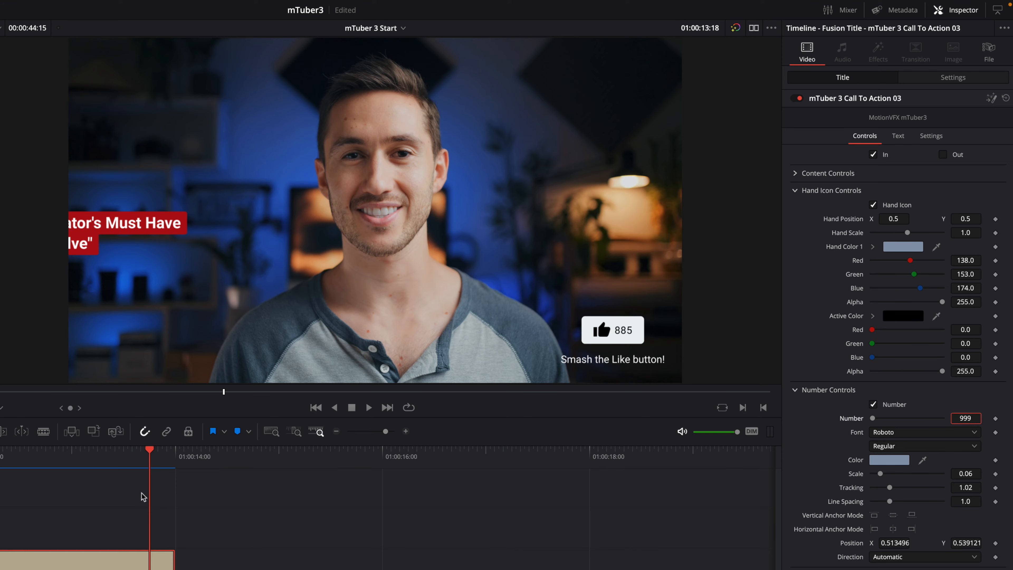
Step: Play back the revised call to action from 01:00:10:03
drag(1, 464, 94, 464)
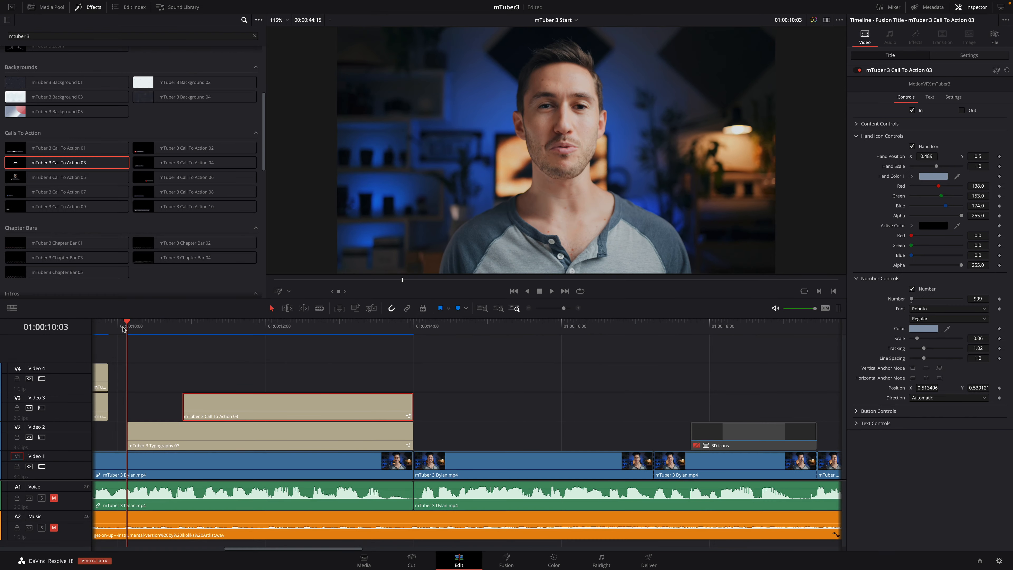
key(space)
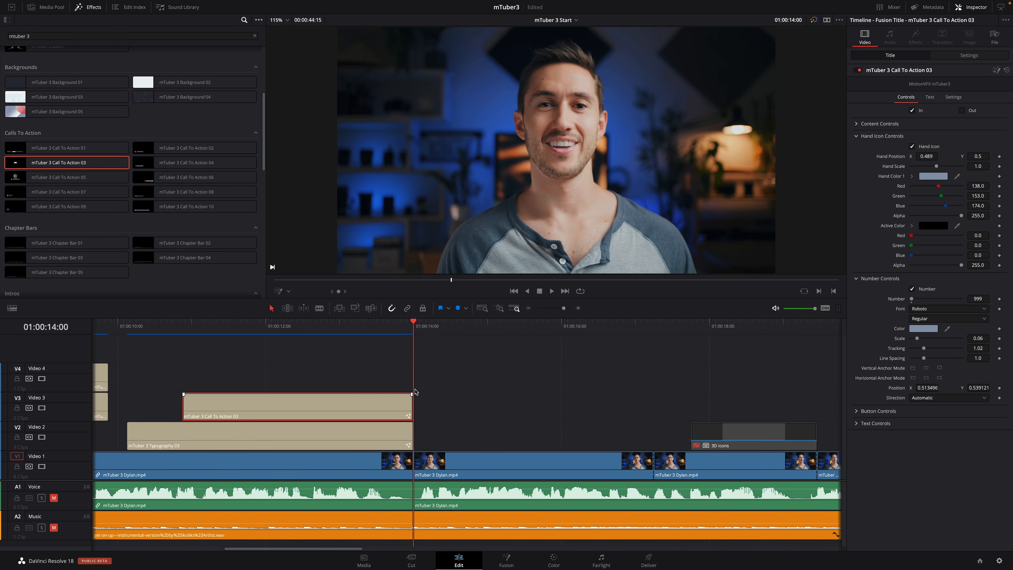
Step: Add mTuber 3 Transition 03 at the Video 1 cut at 01:00:14:00 and set its direction to Move Down
drag(264, 170, 267, 297)
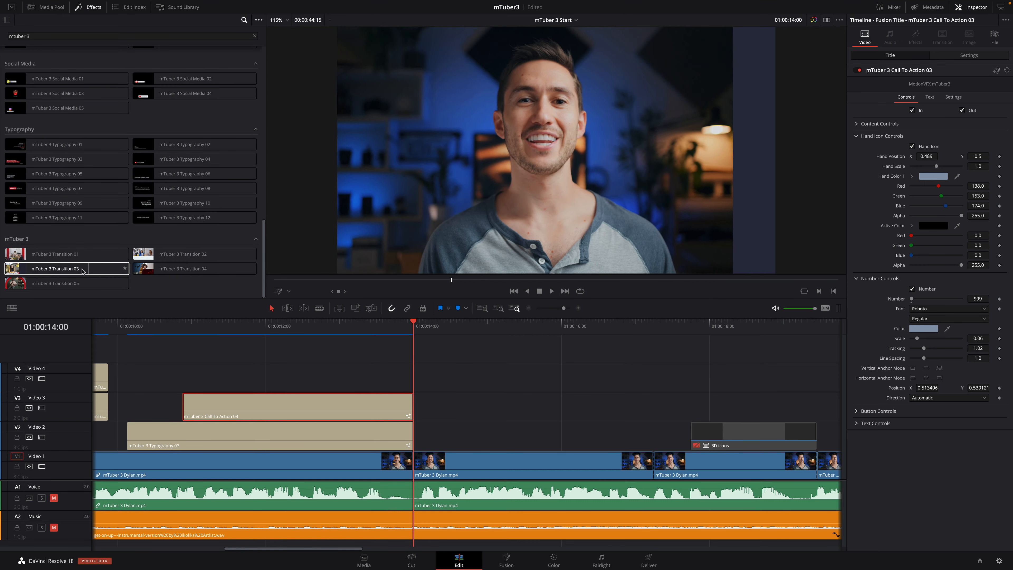
drag(63, 272, 433, 465)
click(933, 152)
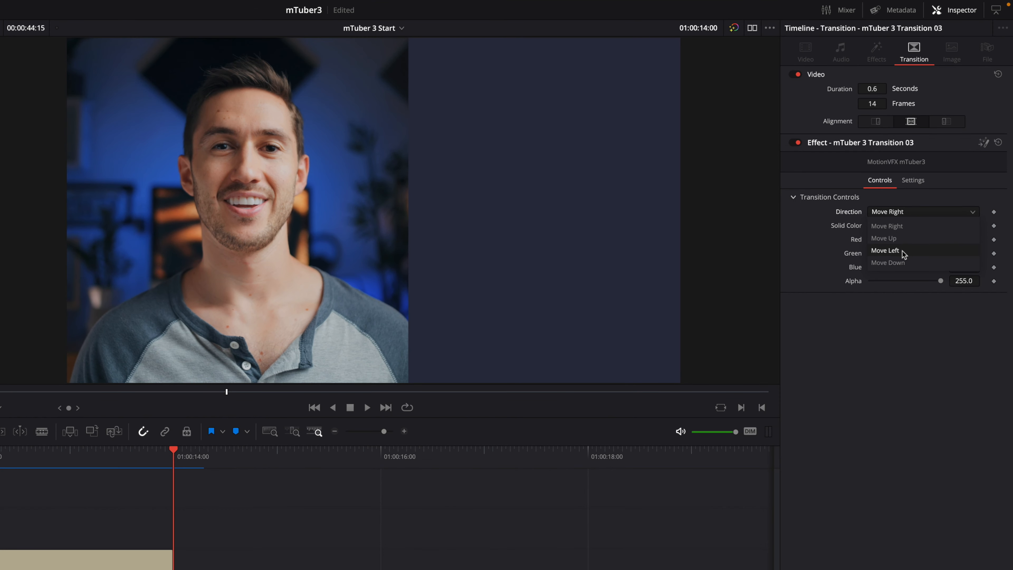
click(903, 263)
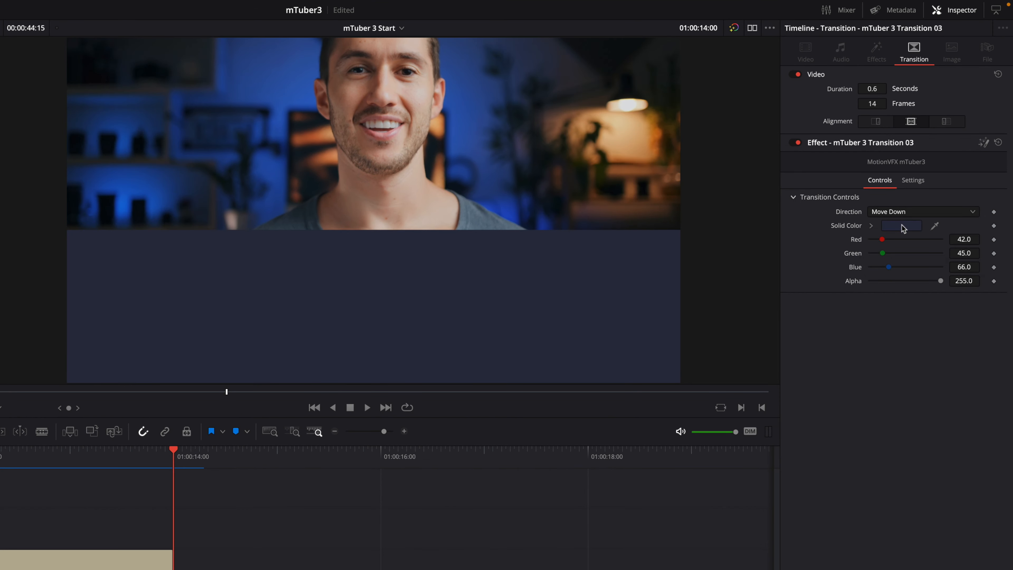
Step: Set the transition's solid color to red with values Red 242, Green 5 and Blue 0
click(902, 227)
click(710, 484)
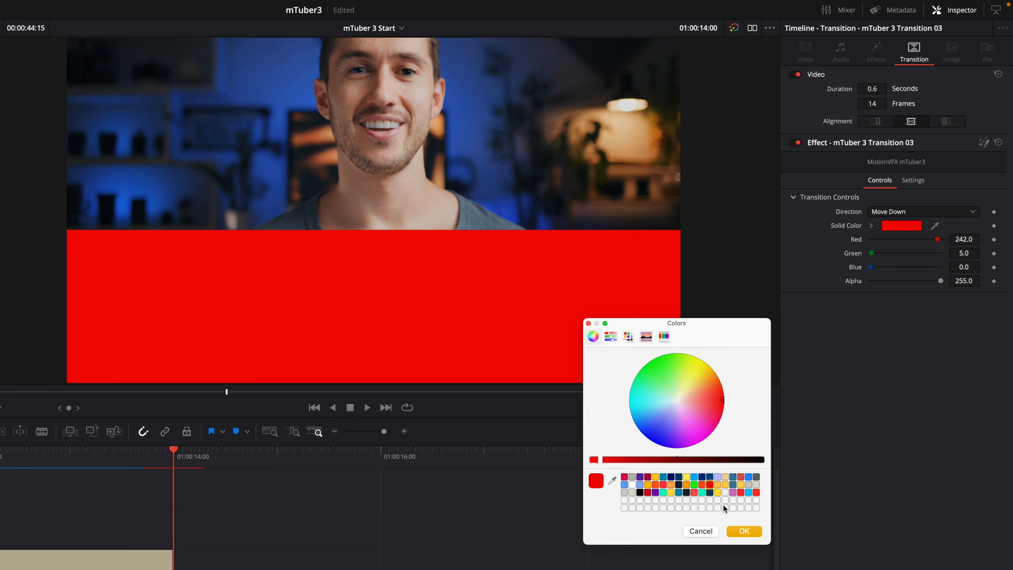
click(743, 531)
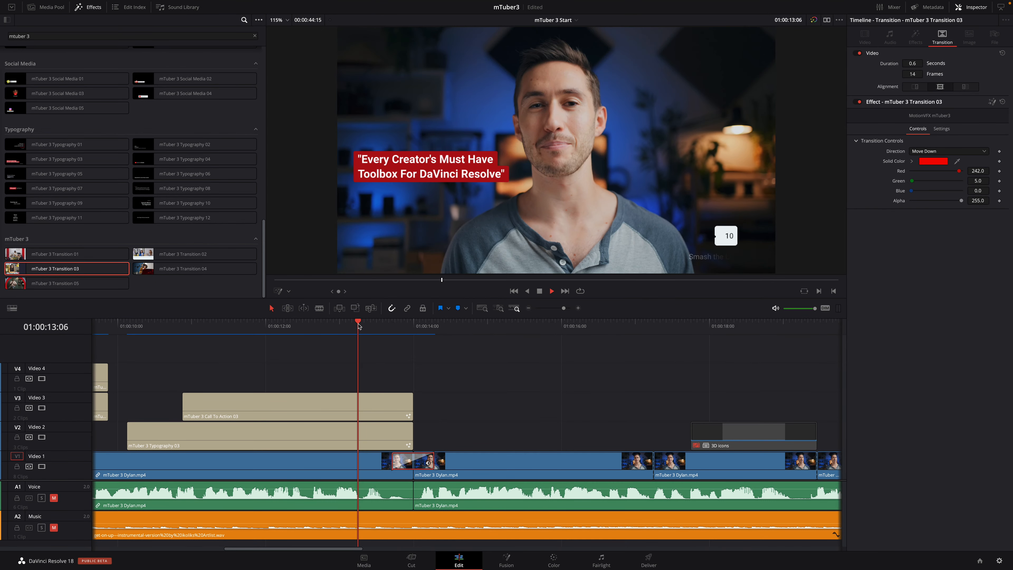
Step: Lengthen the red transition to 20 frames (0.8 seconds) and play back the section around it
key(space)
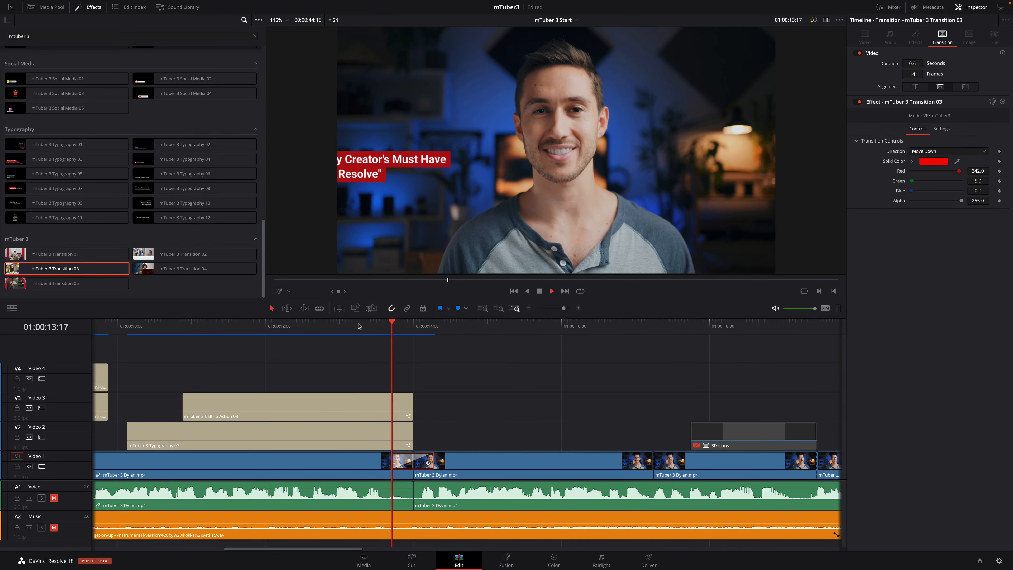
click(359, 326)
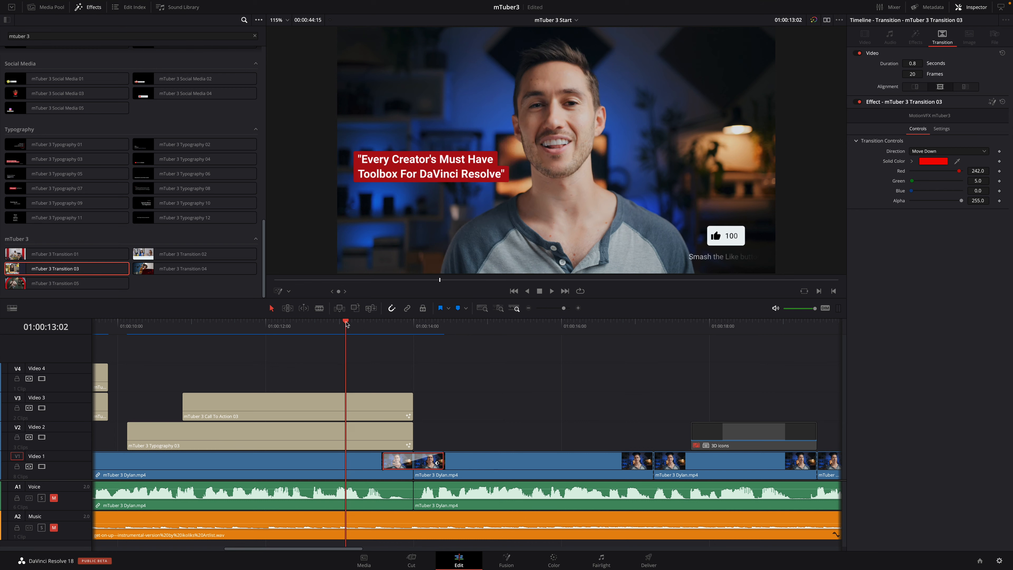
key(space)
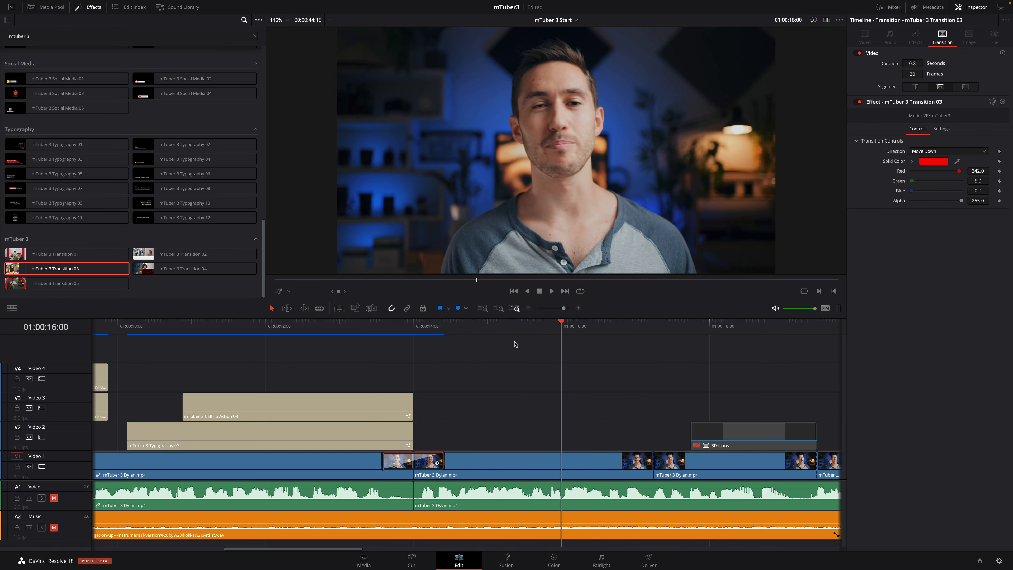
Step: Place the mTuber 3 Social Media 01 title on Video 3 at 01:00:14:10 and trim its end to the next cut on Video 1
click(443, 335)
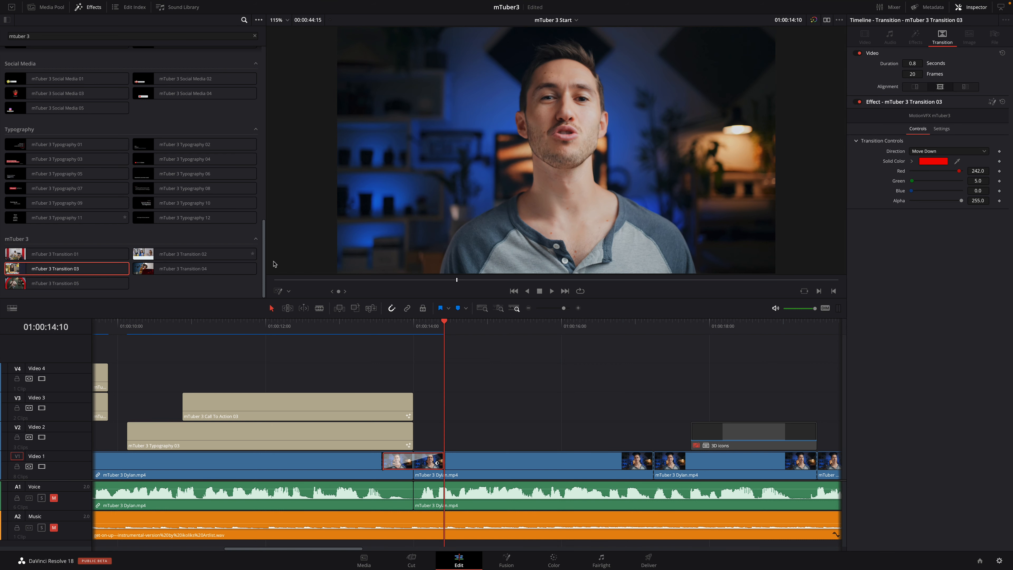
scroll(1, 258, up, 5)
drag(1, 229, 492, 403)
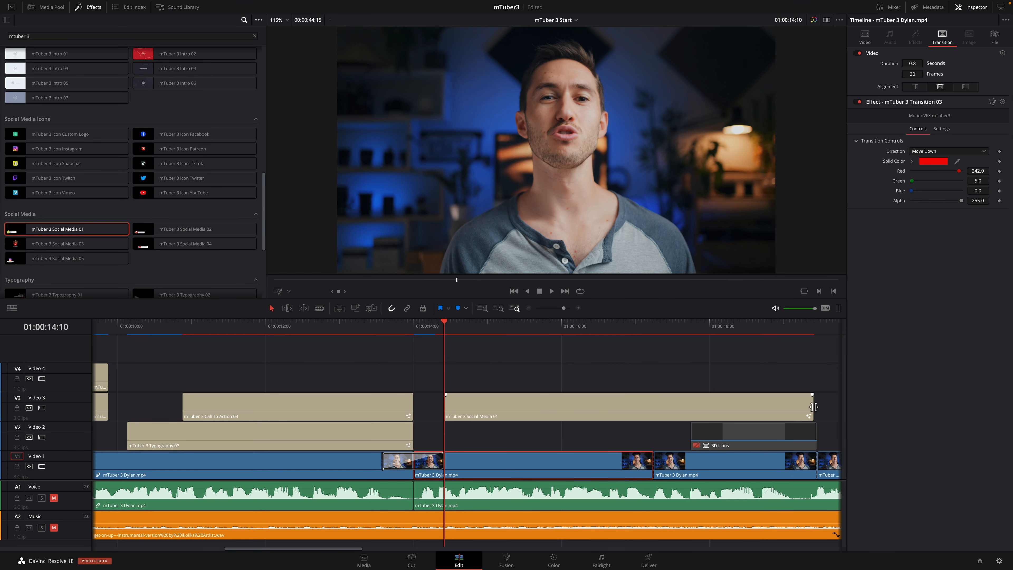
drag(812, 395, 650, 393)
Step: Change the social media title's text to the presenter's social handle and its subtitle to "MotionVFX Tutor"
drag(450, 327, 638, 340)
click(535, 409)
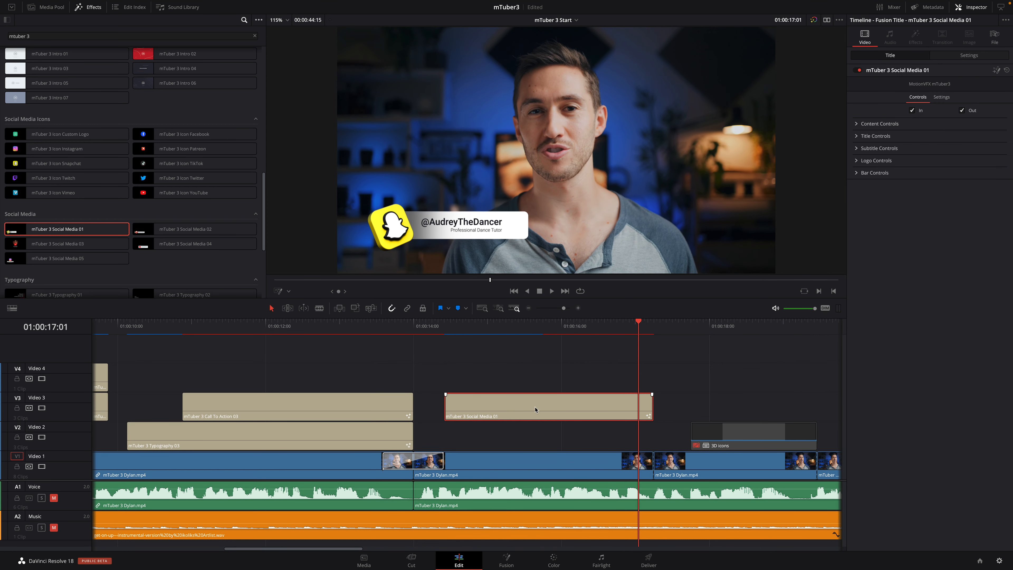
click(860, 137)
double_click(863, 157)
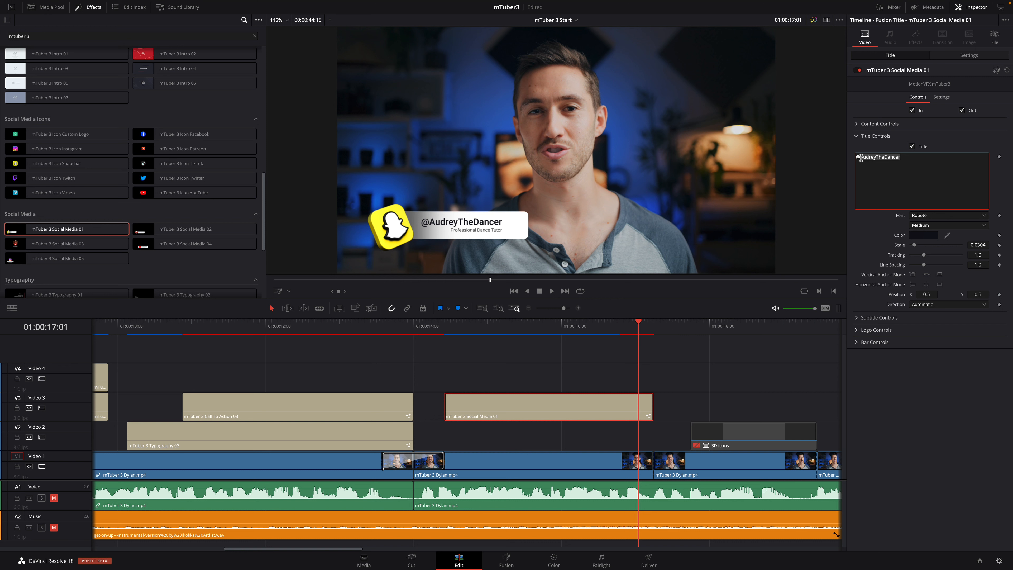
text(dylanjohndickerson)
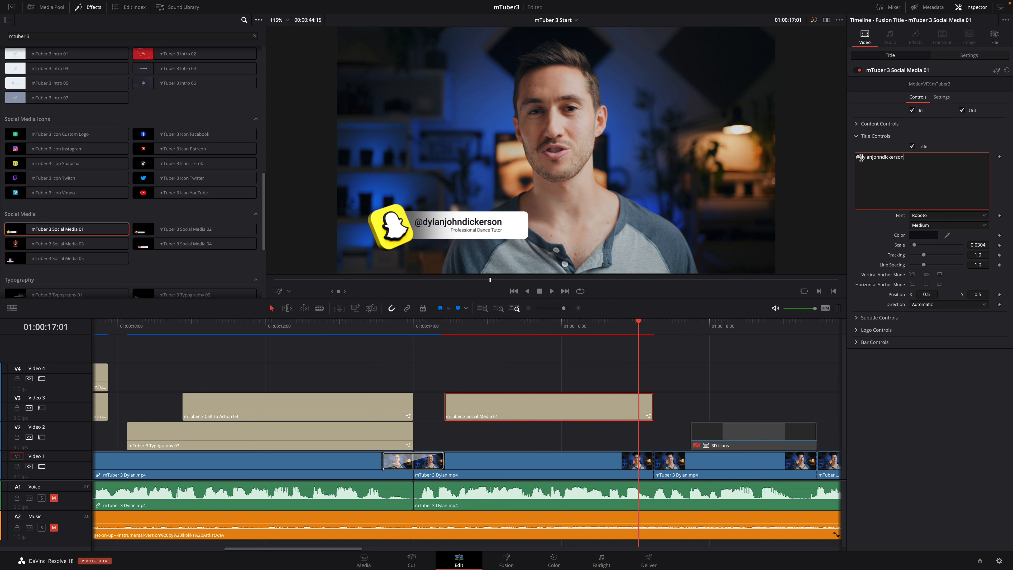
click(858, 318)
drag(914, 339, 820, 330)
text(MotionVFX Tutor)
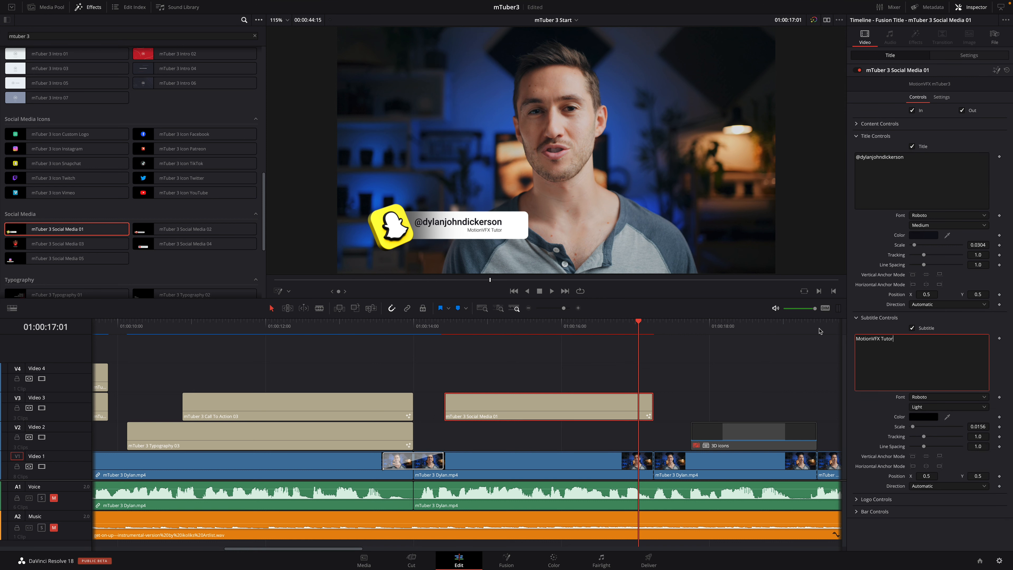
Step: Try the 2D logo style on the social media title and switch it back to 3D
click(873, 499)
scroll(955, 495, down, 1)
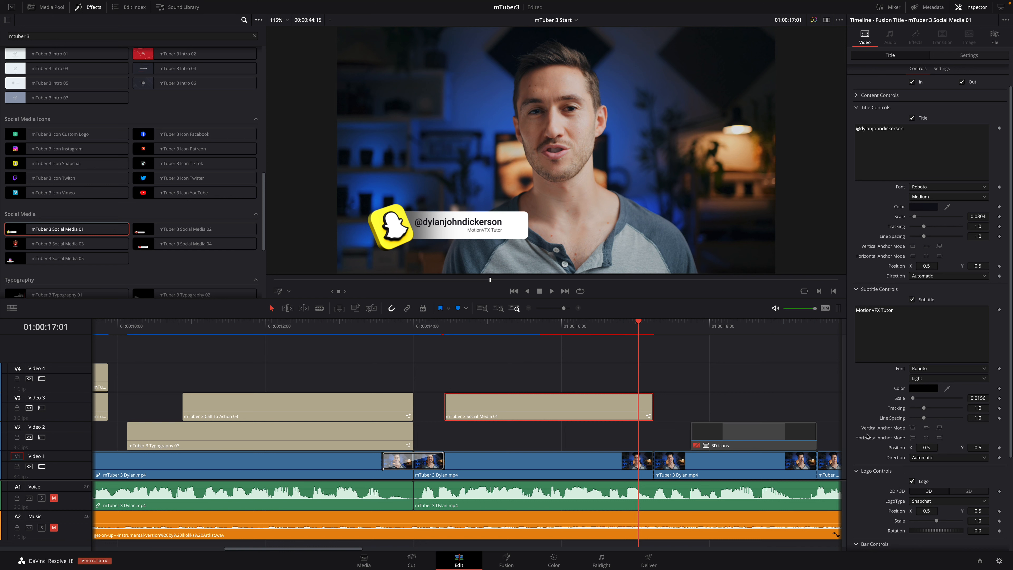
scroll(867, 435, down, 4)
click(964, 371)
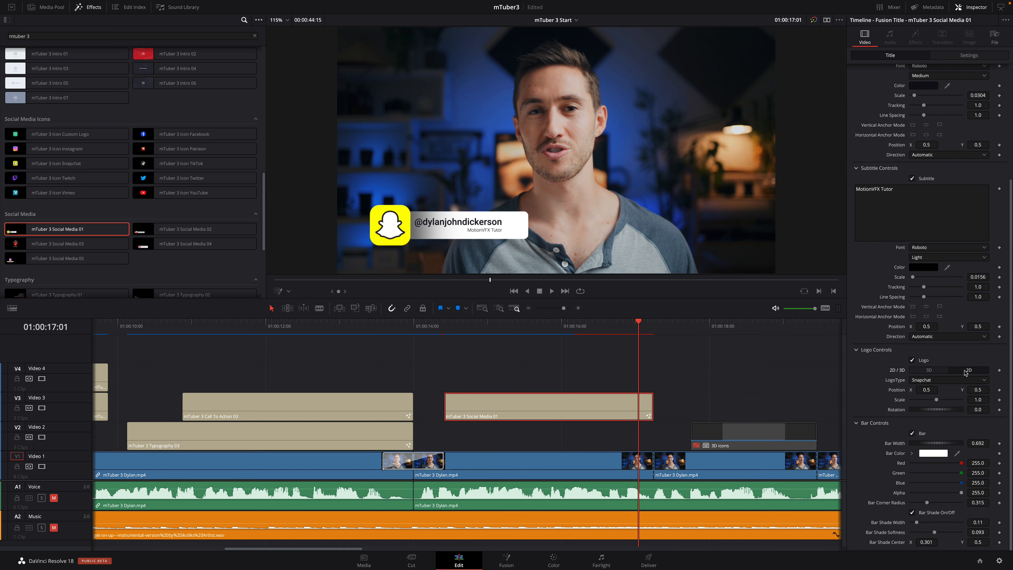
click(928, 370)
Step: Try the Facebook, Snapchat and Twitch logo types on the social media title
click(941, 379)
click(921, 389)
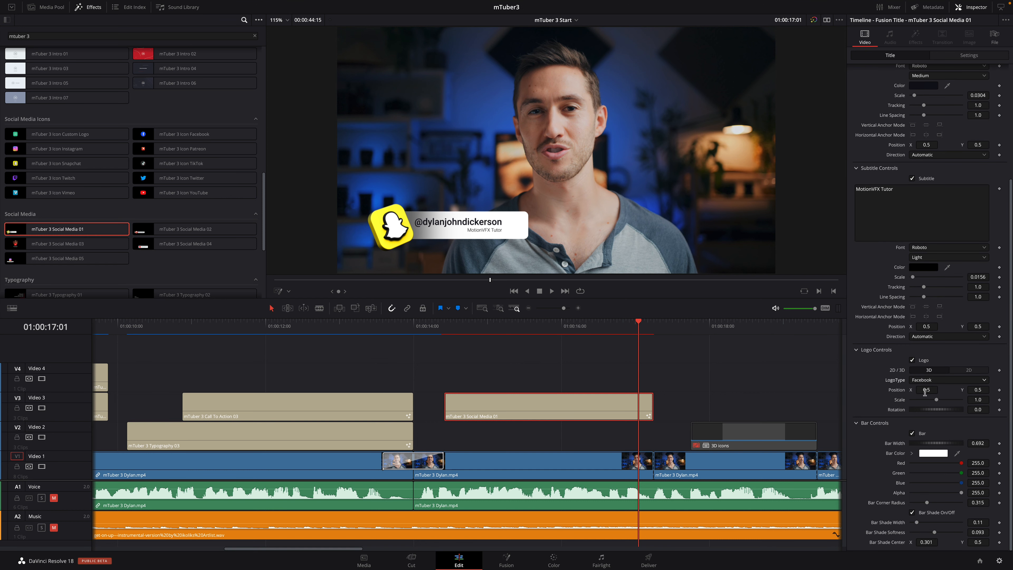
click(931, 380)
click(921, 416)
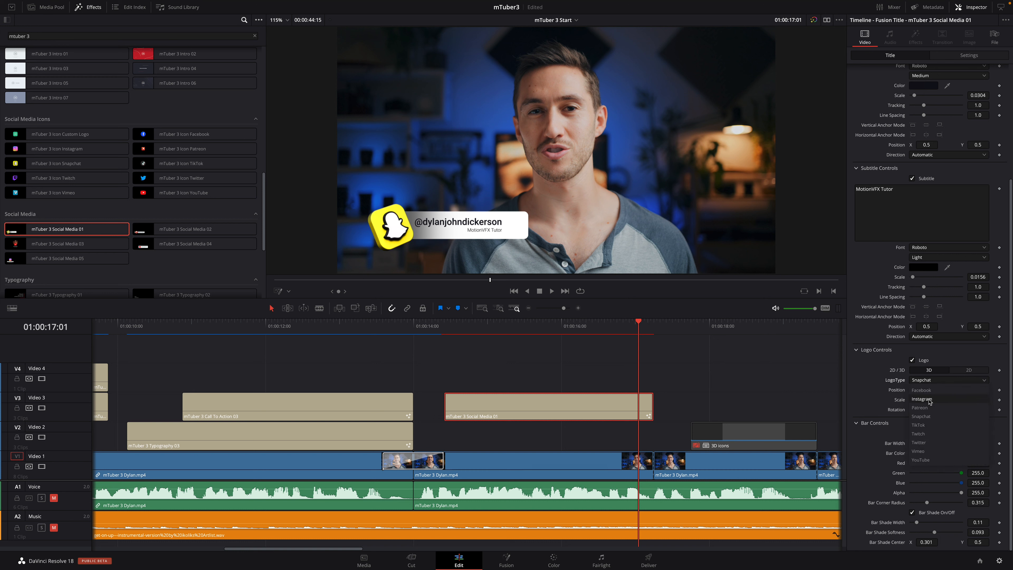
click(925, 433)
Step: Set the social media title's logo type to TikTok in the 3D style
click(931, 380)
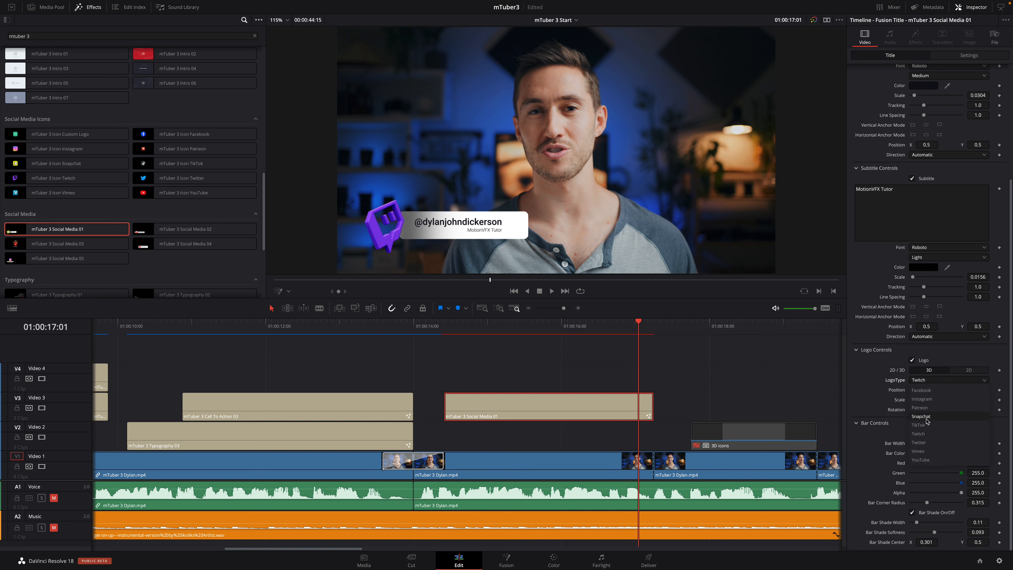
click(923, 425)
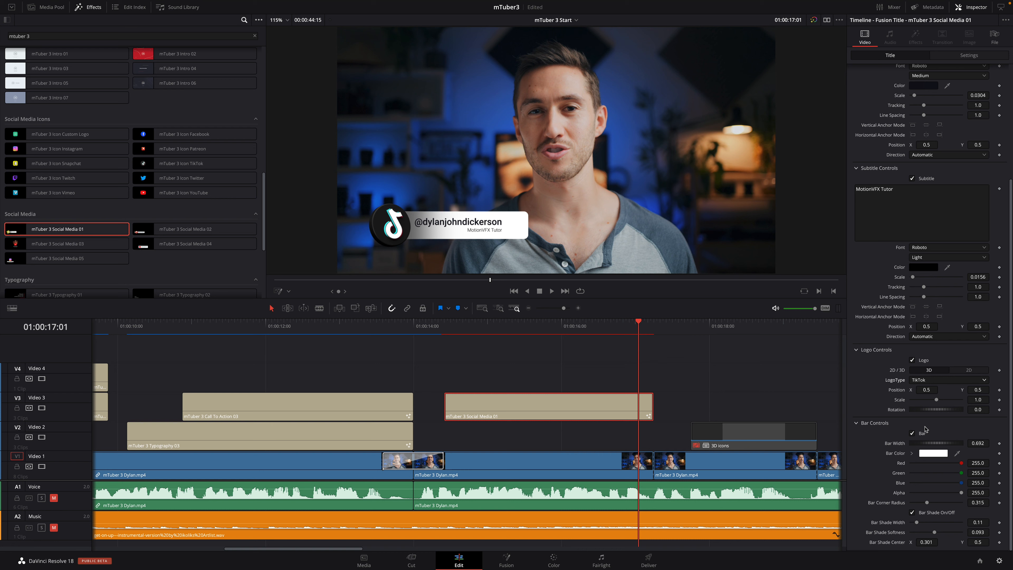
click(927, 371)
Step: Extend the Social Media 01 title past the cut for a playback, and trim its end back to 01:00:17:06
drag(652, 403, 752, 403)
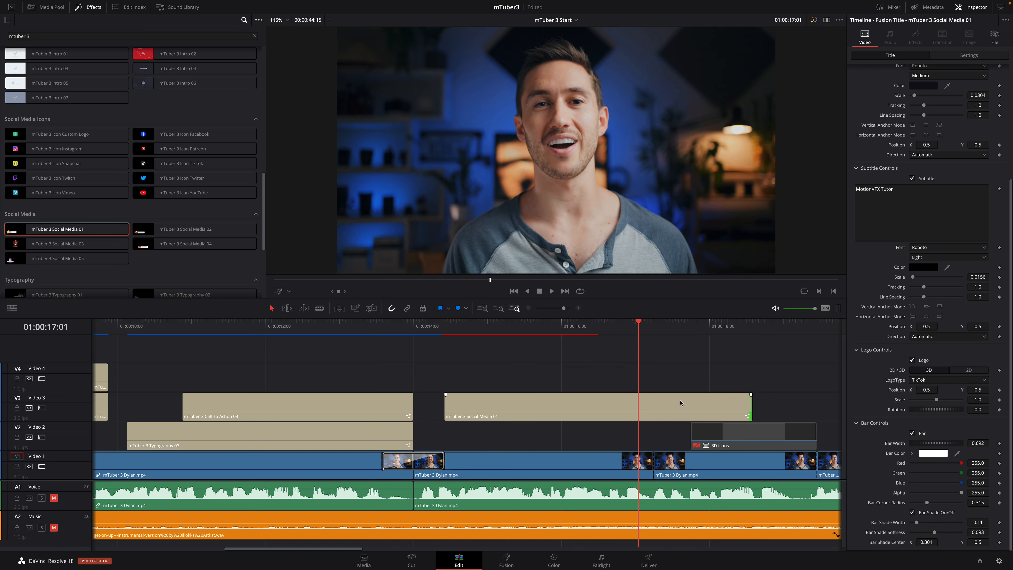
click(441, 326)
key(space)
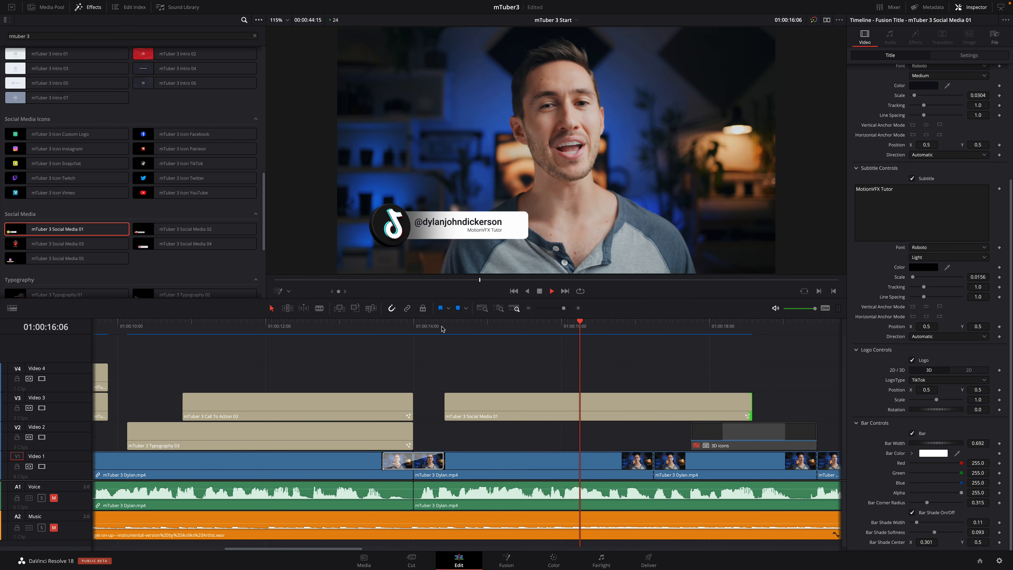
key(space)
drag(442, 326, 653, 333)
drag(751, 406, 653, 405)
Step: Enable the 3D icons clip on Video 2 and scrub through its animation to 01:00:18:23
scroll(584, 365, right, 6)
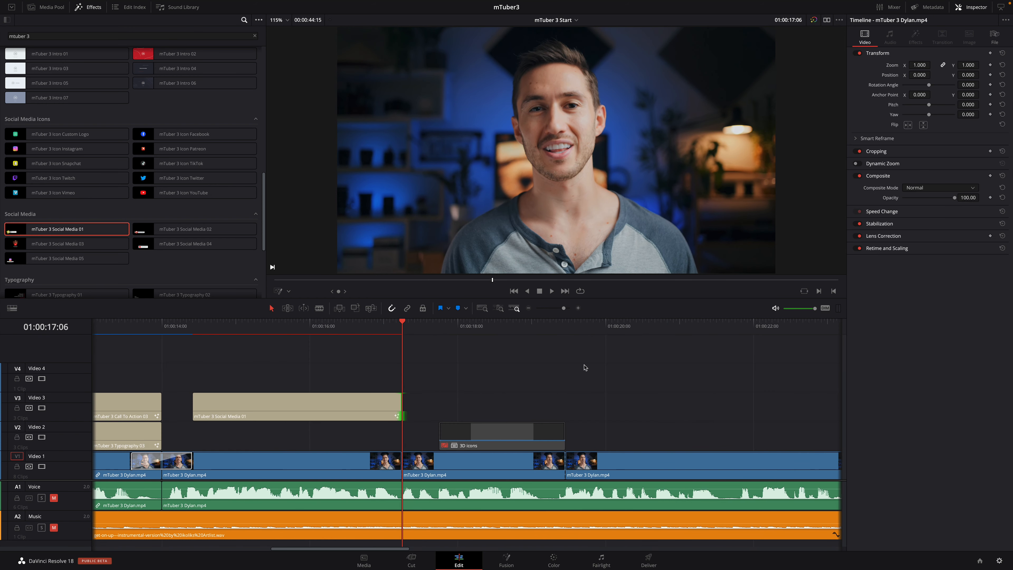
key(space)
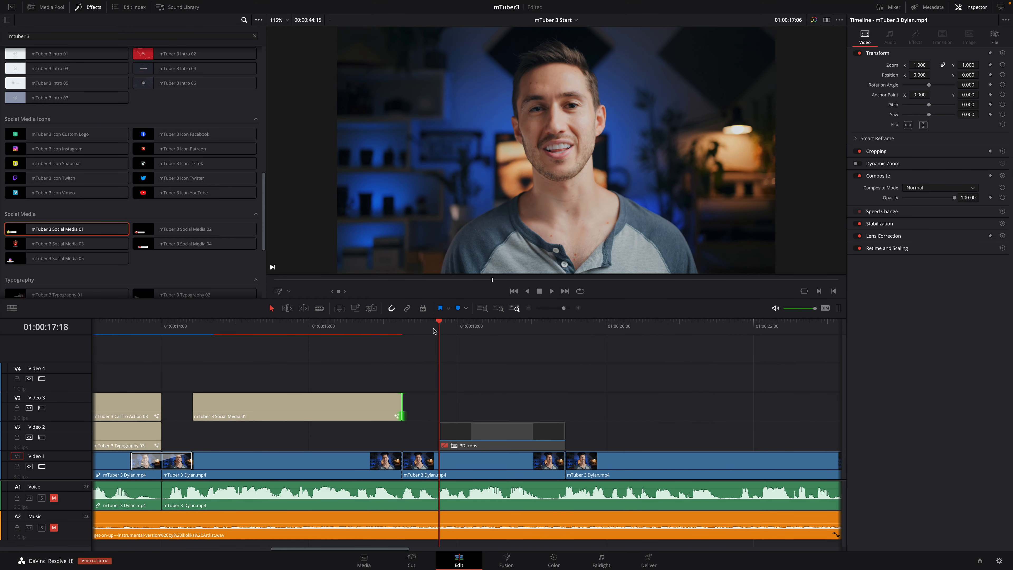
click(493, 439)
key(d)
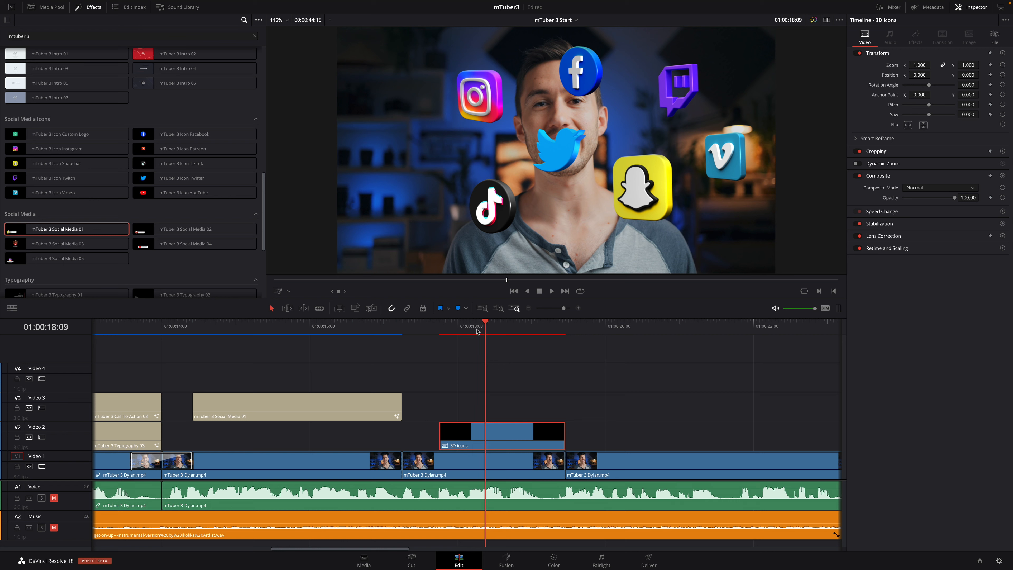
drag(486, 327, 528, 328)
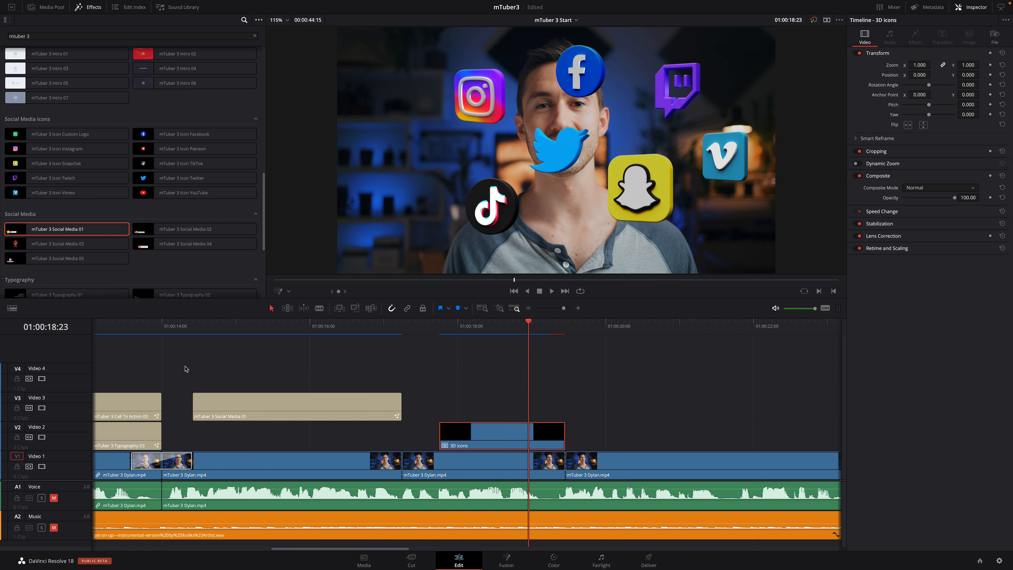
Step: Turn on stacked timelines and open the 3D icons compound clip in its own timeline
click(12, 307)
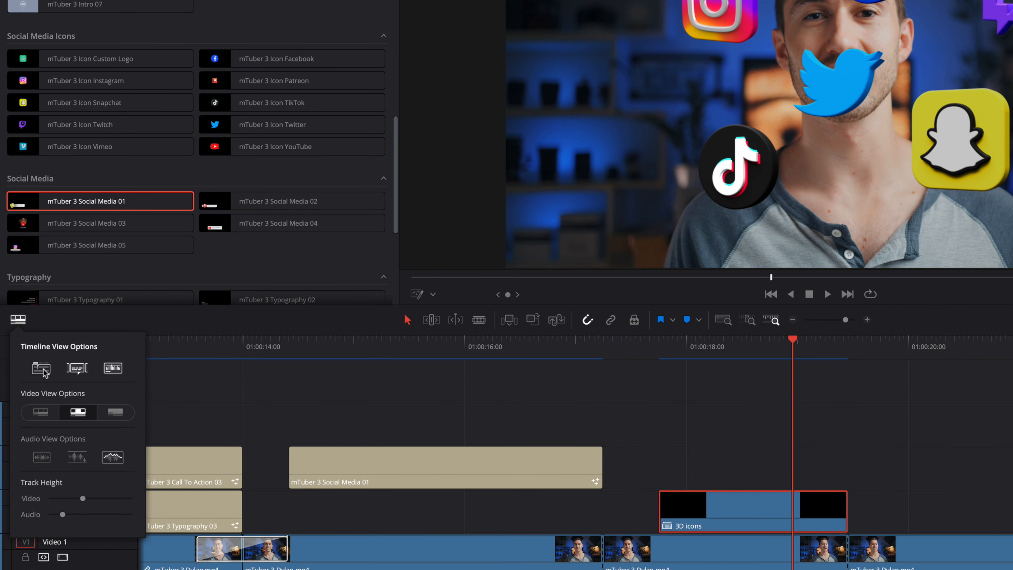
click(42, 369)
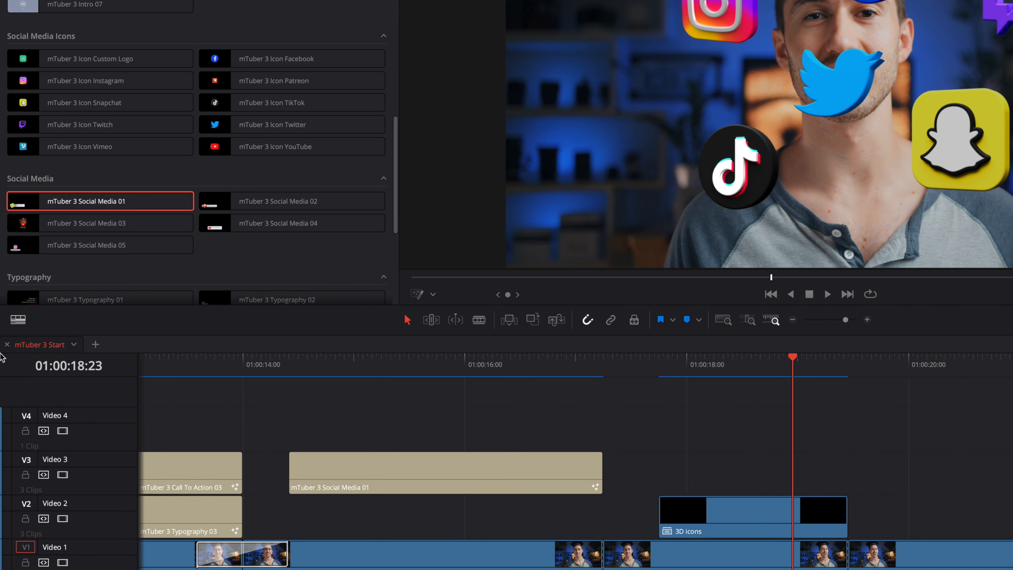
right_click(712, 521)
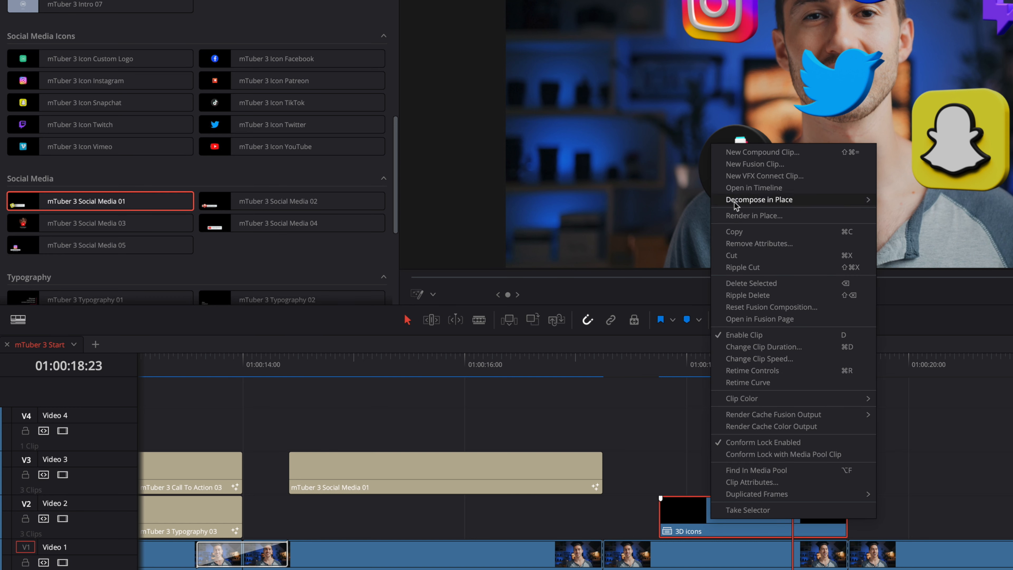
click(762, 189)
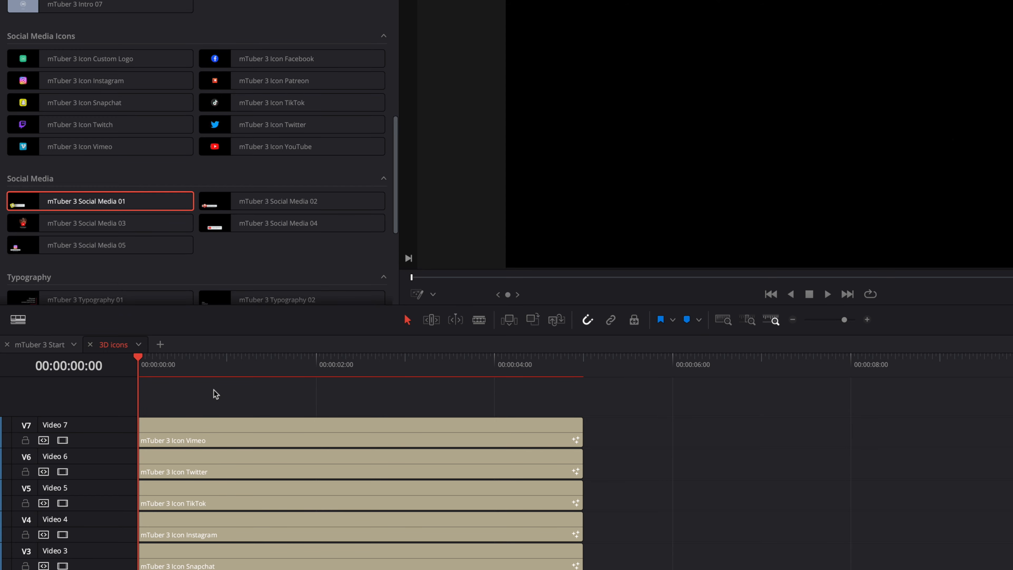
Step: In the 3D icons timeline, set the Vimeo icon's scale to 0.67 and its Y position to 0.424737
drag(161, 367, 323, 375)
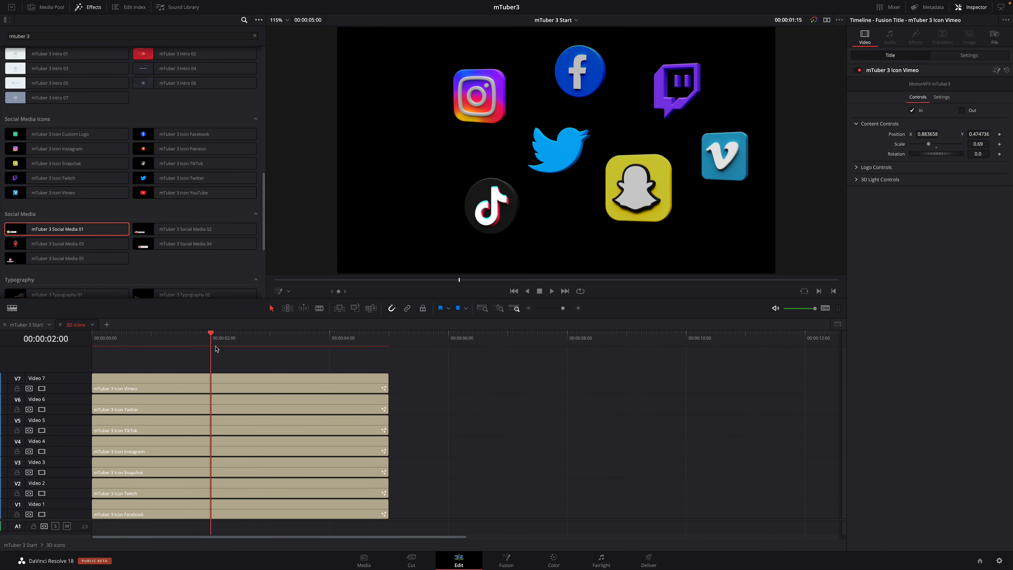
drag(216, 349, 226, 351)
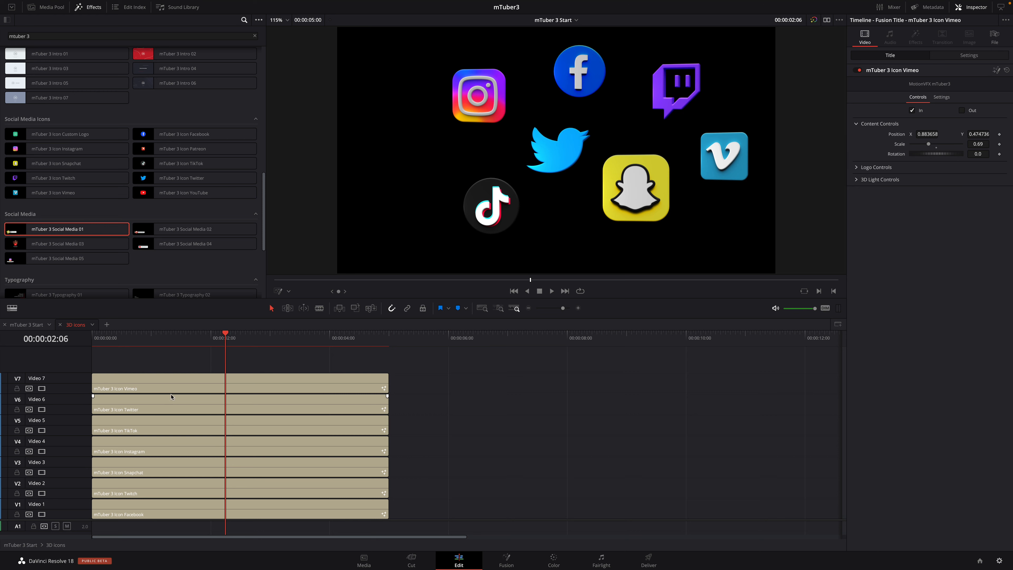
click(167, 386)
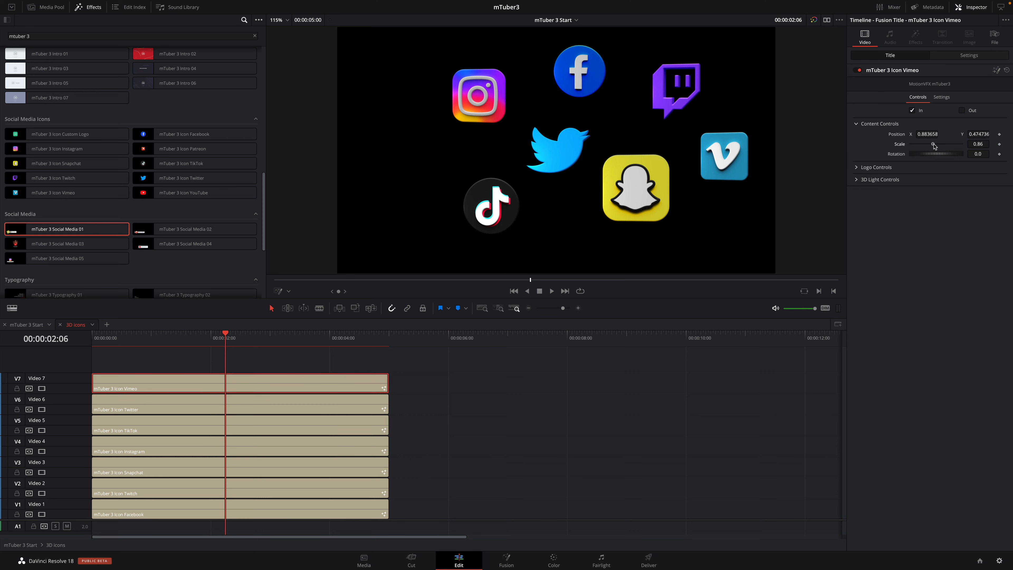
drag(934, 146, 969, 134)
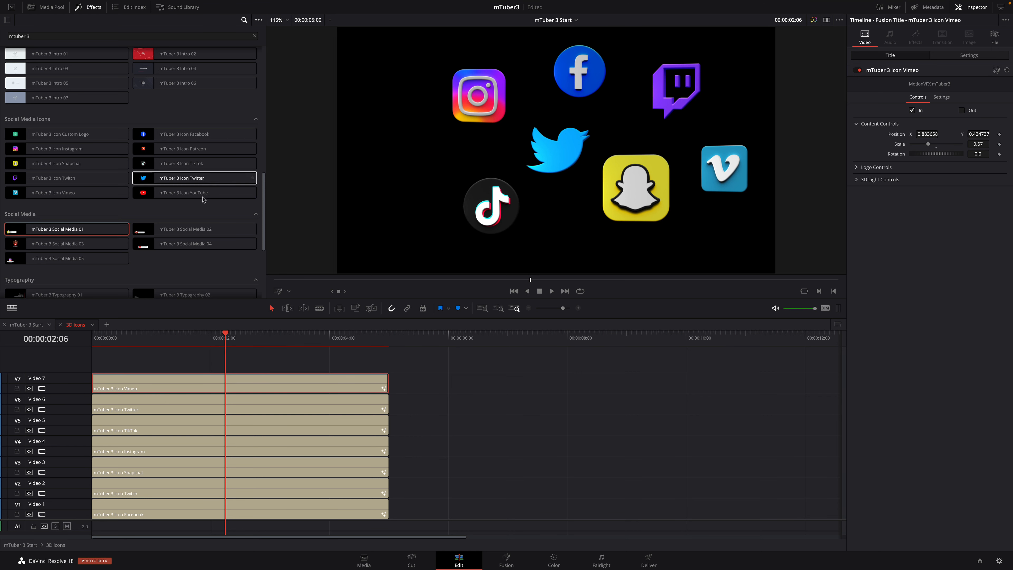
Step: Return to the mTuber 3 Start timeline and scrub through the 3D icons clip to 01:00:18:14
click(25, 325)
drag(649, 340, 715, 350)
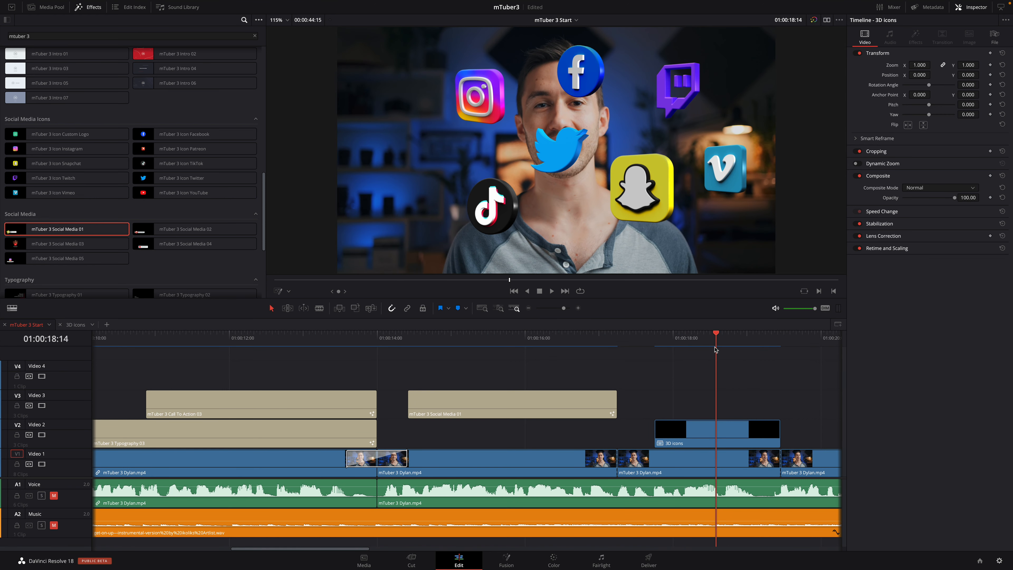
Step: Try rendering the 3D icons clip in place as QuickTime Apple ProRes 422, scrub over it, and undo the render
right_click(700, 431)
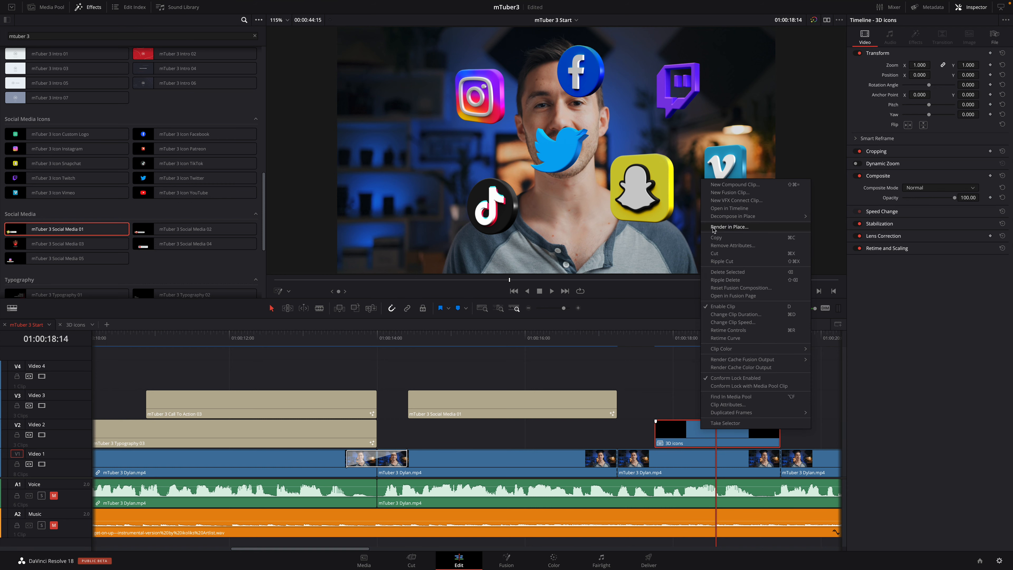
click(727, 227)
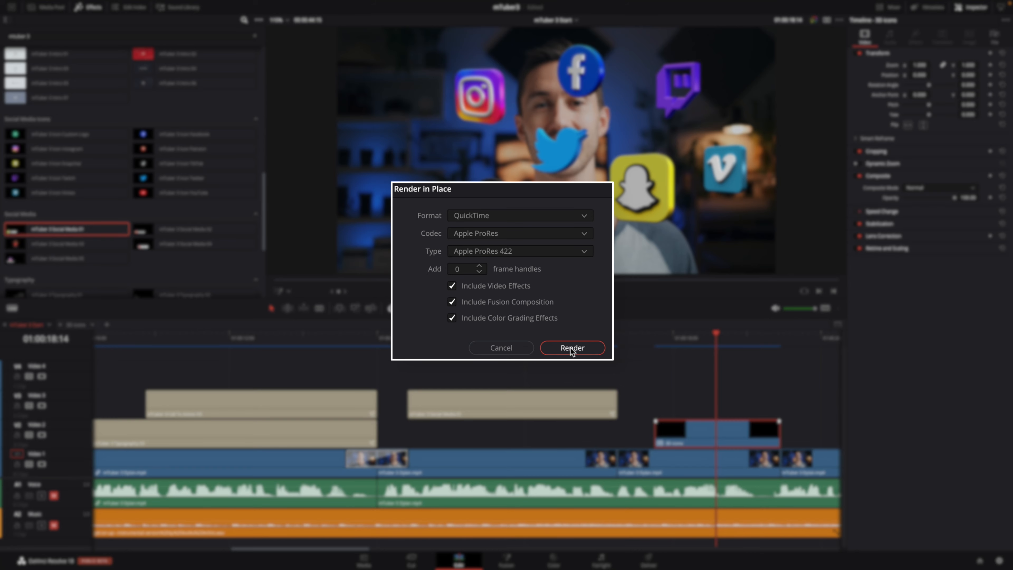
click(571, 350)
click(641, 378)
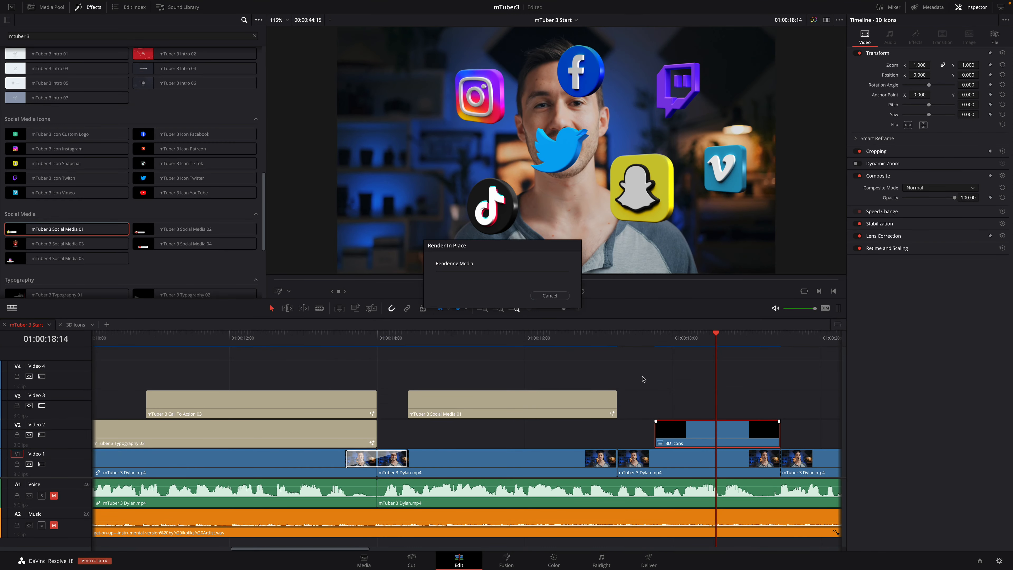
mouse_move(715, 337)
mouse_down()
mouse_move(644, 339)
mouse_move(724, 344)
mouse_up()
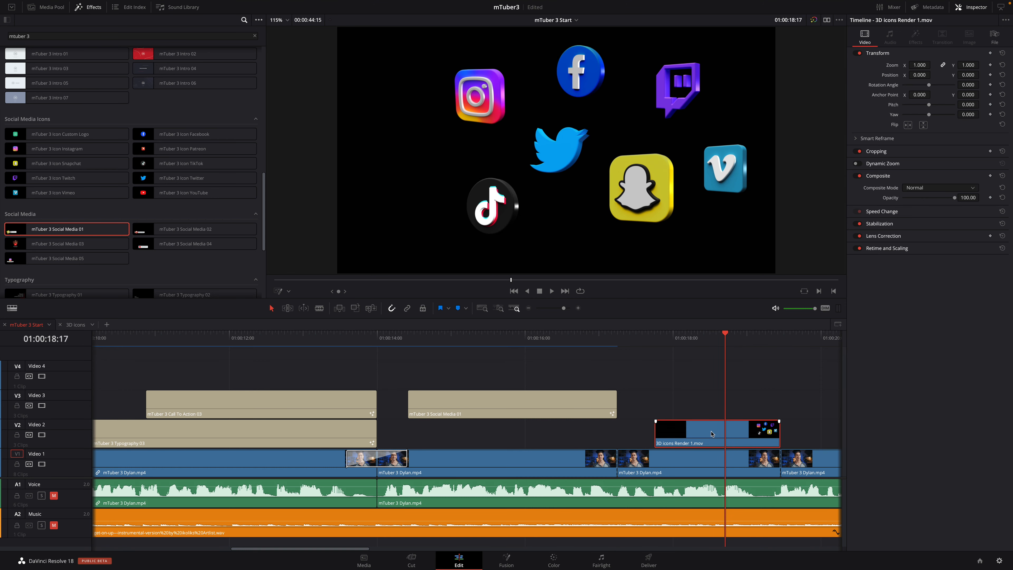
key(super+z)
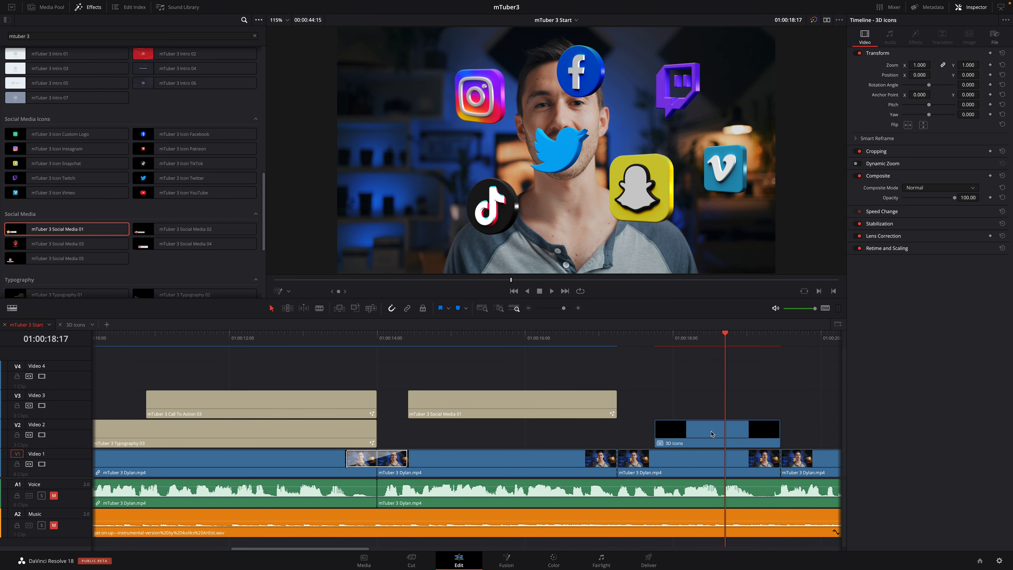
Step: Render the 3D icons clip in place as QuickTime Apple ProRes 4444 into the Render folder and scrub over it
right_click(712, 433)
click(724, 230)
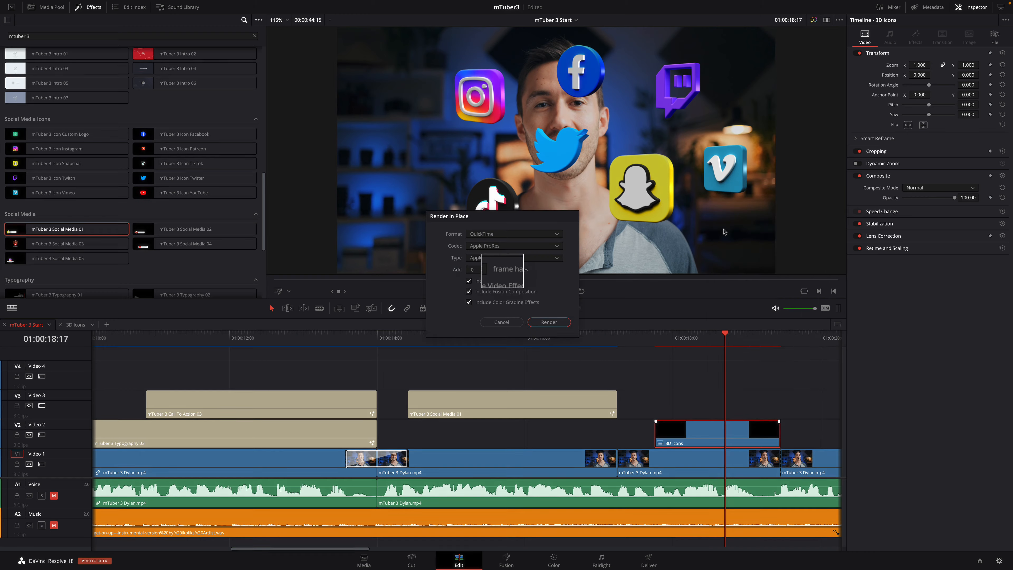
click(529, 251)
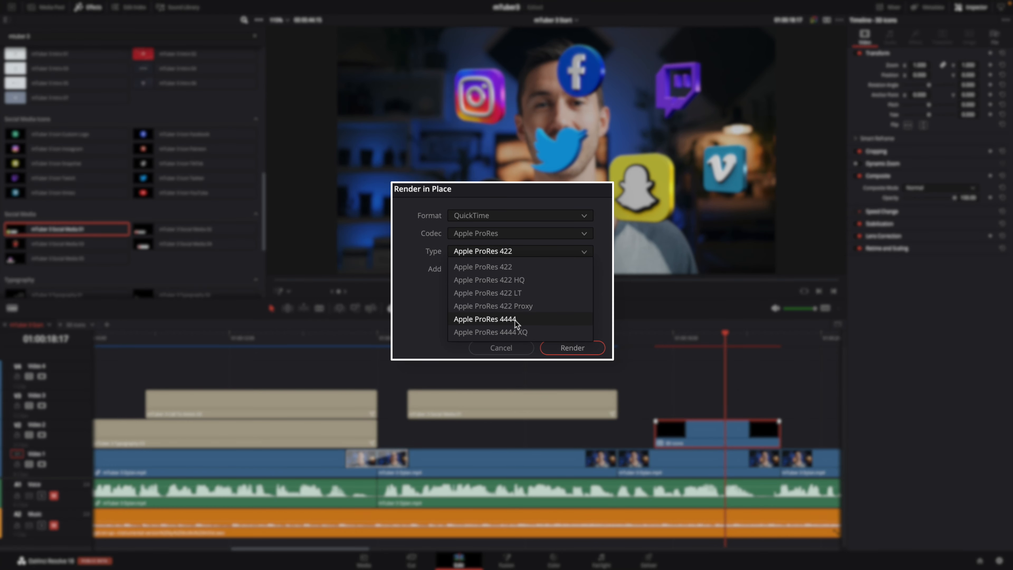
click(523, 319)
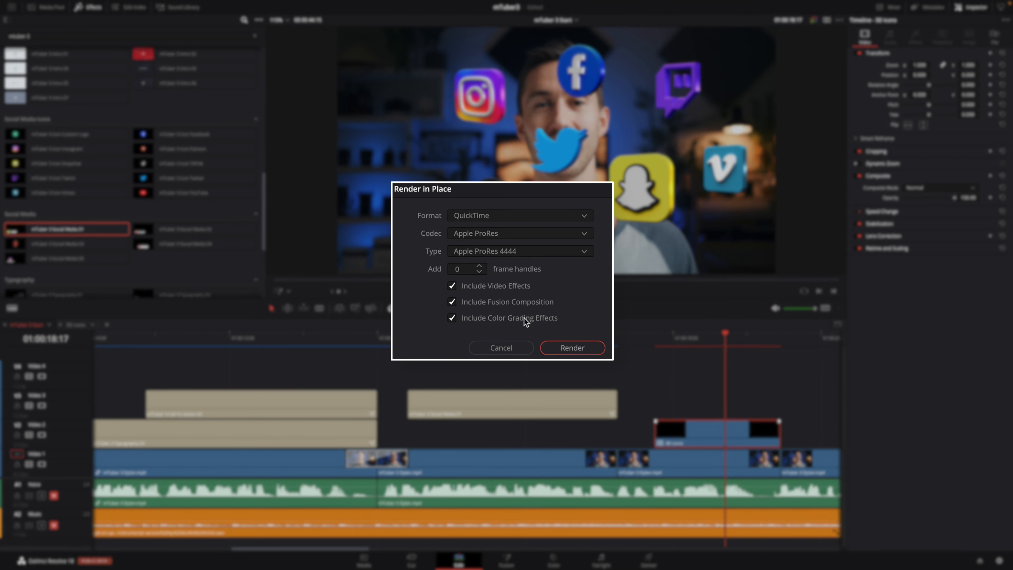
click(572, 347)
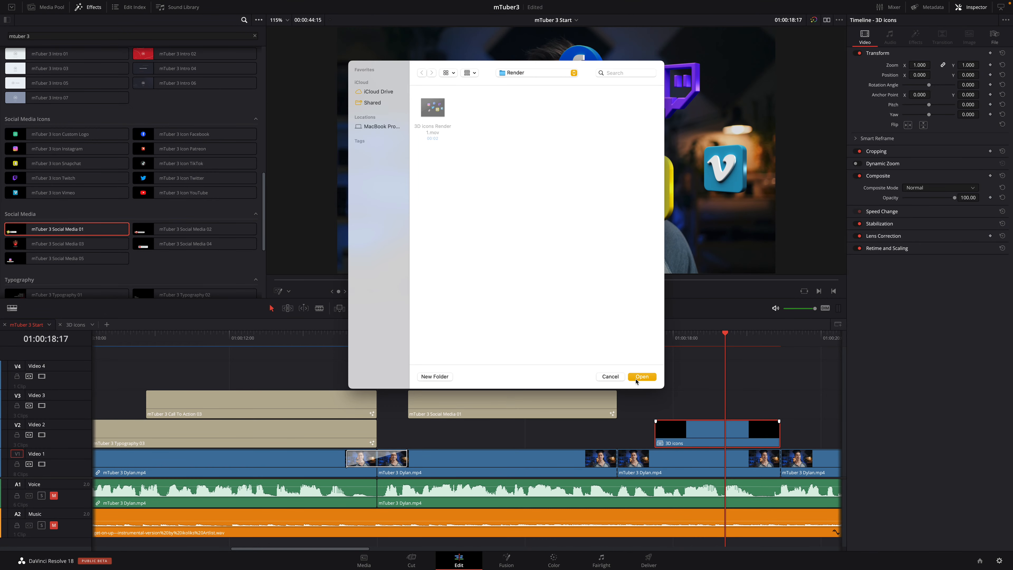
click(636, 377)
drag(644, 339, 708, 347)
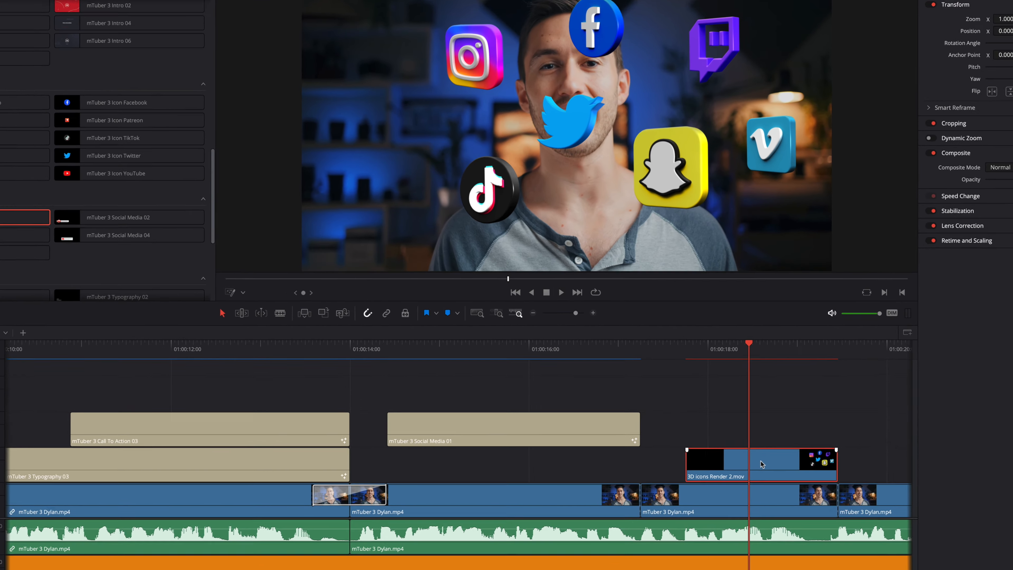
Step: Try decomposing the rendered 3D icons clip to its original, and undo the decompose
right_click(717, 432)
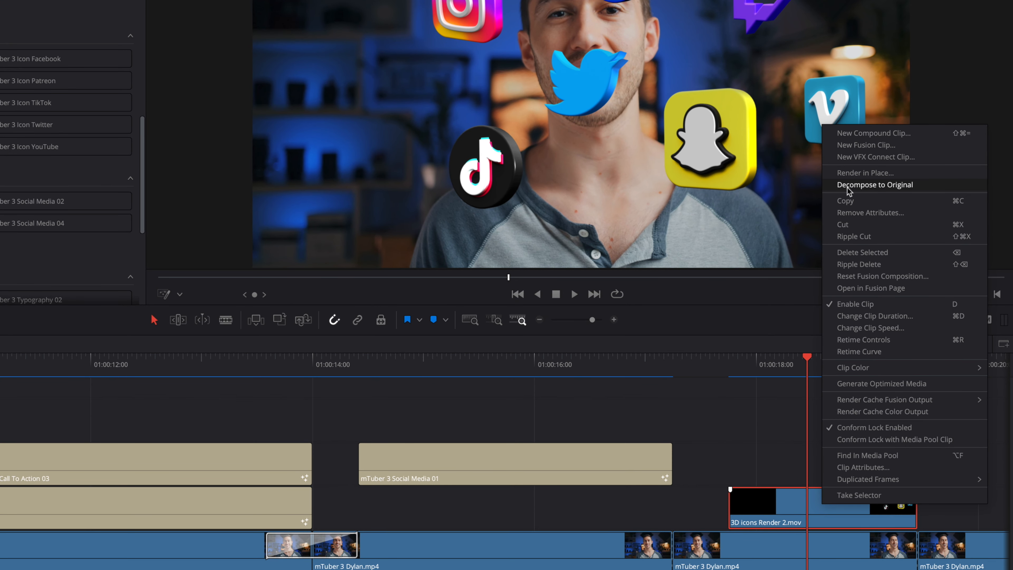
click(860, 186)
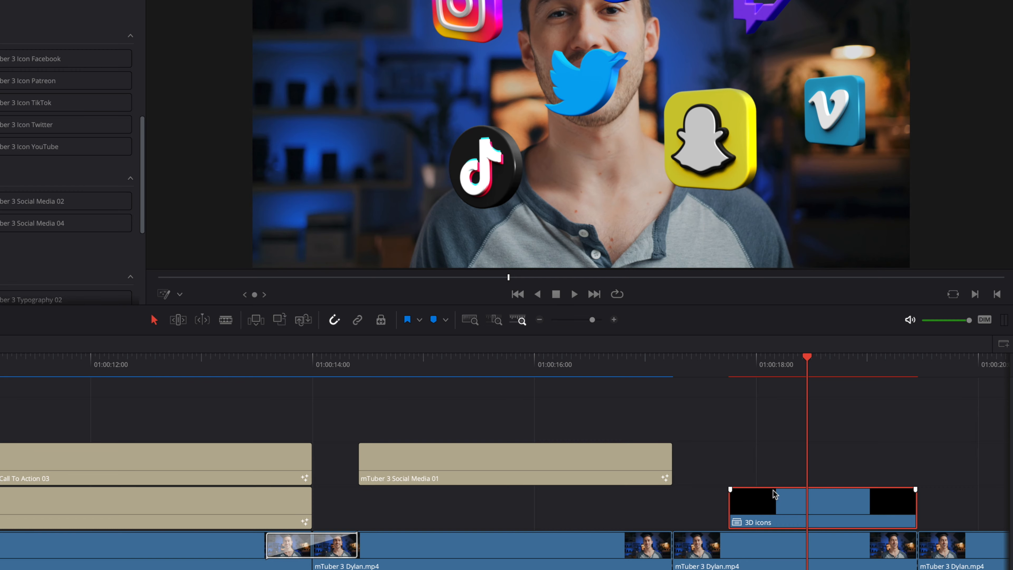
key(super+z)
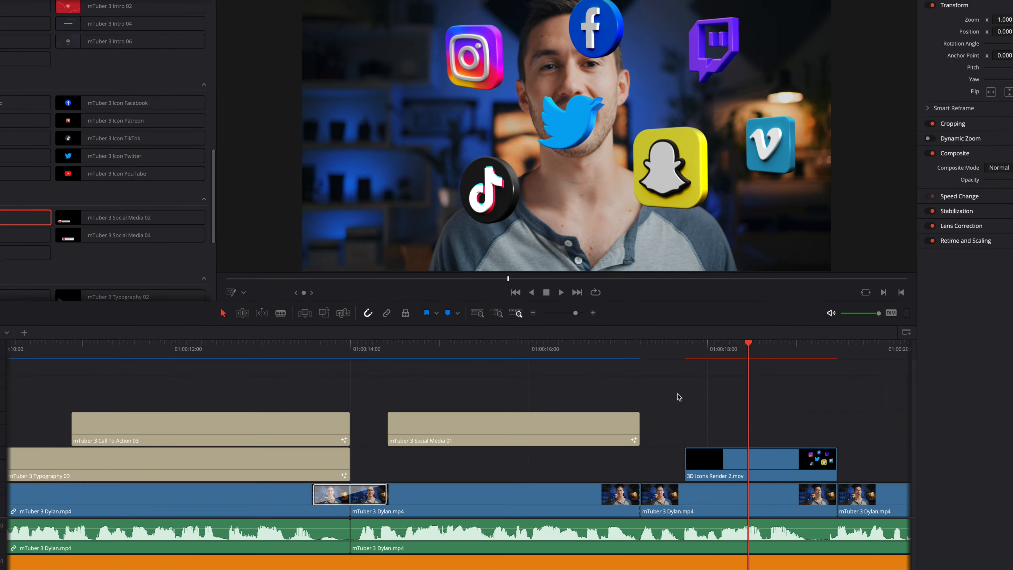
Step: Set the playhead to 01:00:17:06 and move all video clips, titles and transitions up one track to free Video 1
mouse_move(691, 370)
mouse_down()
mouse_move(674, 371)
mouse_move(686, 372)
mouse_up()
mouse_move(626, 345)
mouse_down()
mouse_move(714, 353)
mouse_move(622, 353)
mouse_up()
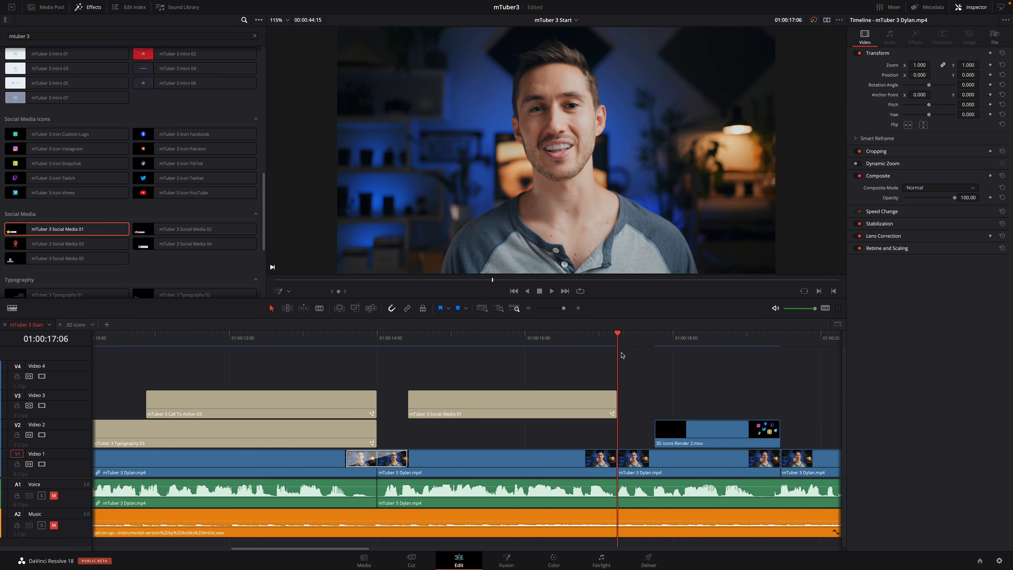
key(shift+z)
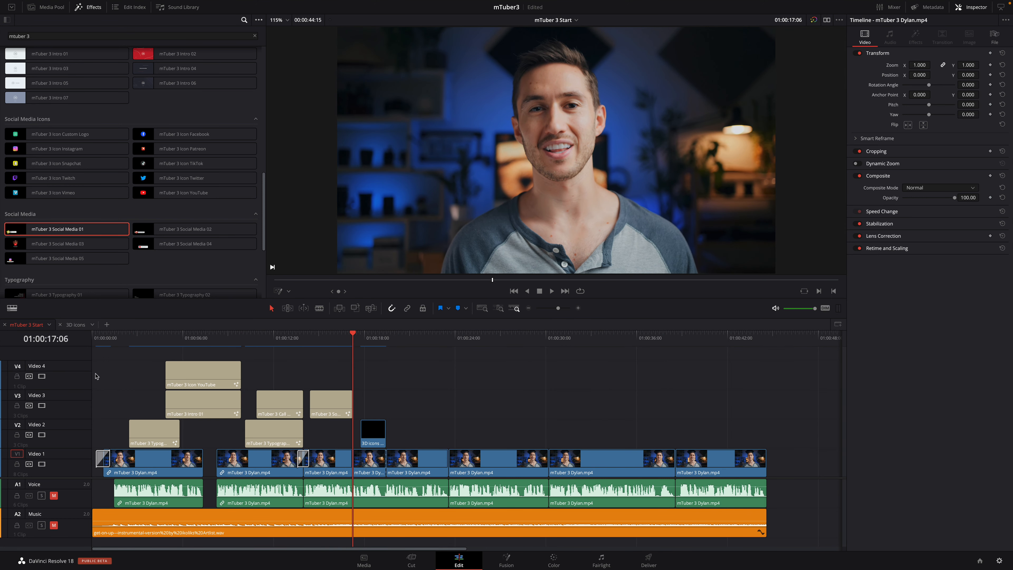
drag(96, 363, 738, 442)
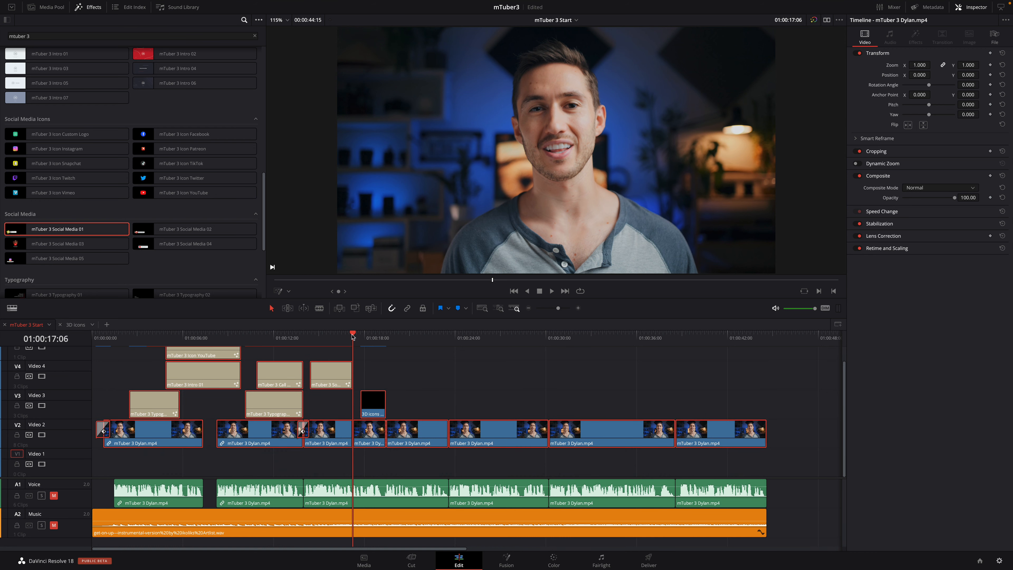
key(shift+z)
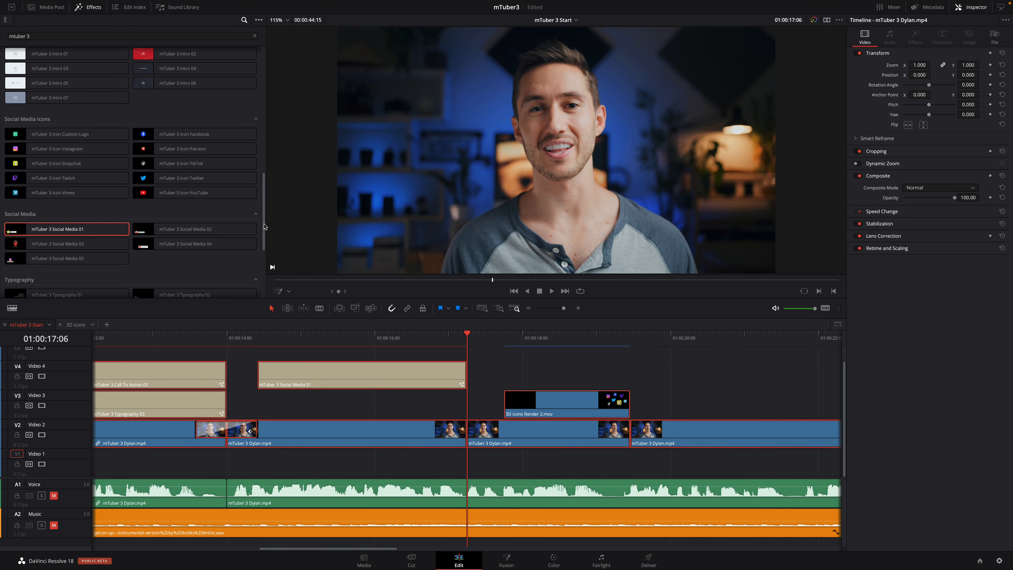
Step: Place mTuber 3 Background 03 on Video 1 at 01:00:17:06 and trim its end to the talking-head clip above
drag(263, 226, 265, 111)
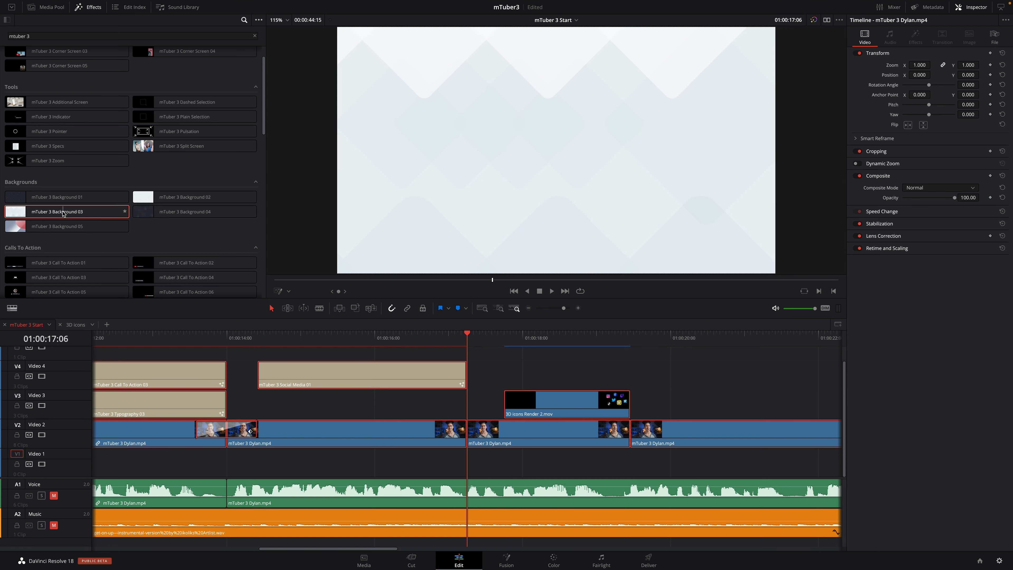
drag(63, 213, 469, 462)
drag(836, 461, 630, 457)
Step: Apply the mTuber 3 Corner Screen 04 effect to the talking-head clip above Background 03 and play it to 01:00:18:14
mouse_move(472, 340)
mouse_down()
mouse_move(529, 350)
mouse_move(492, 345)
mouse_up()
click(516, 433)
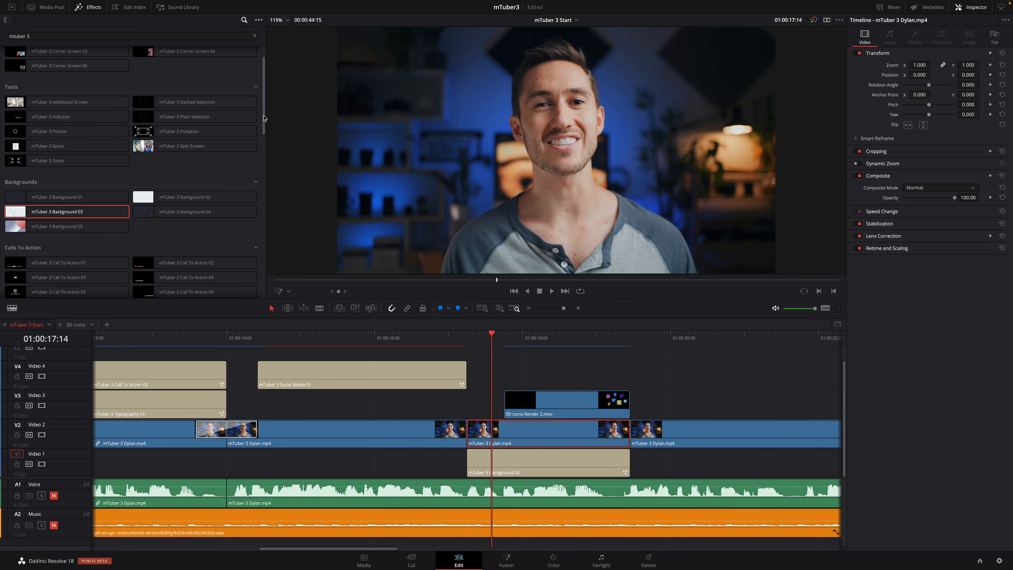
drag(263, 118, 262, 101)
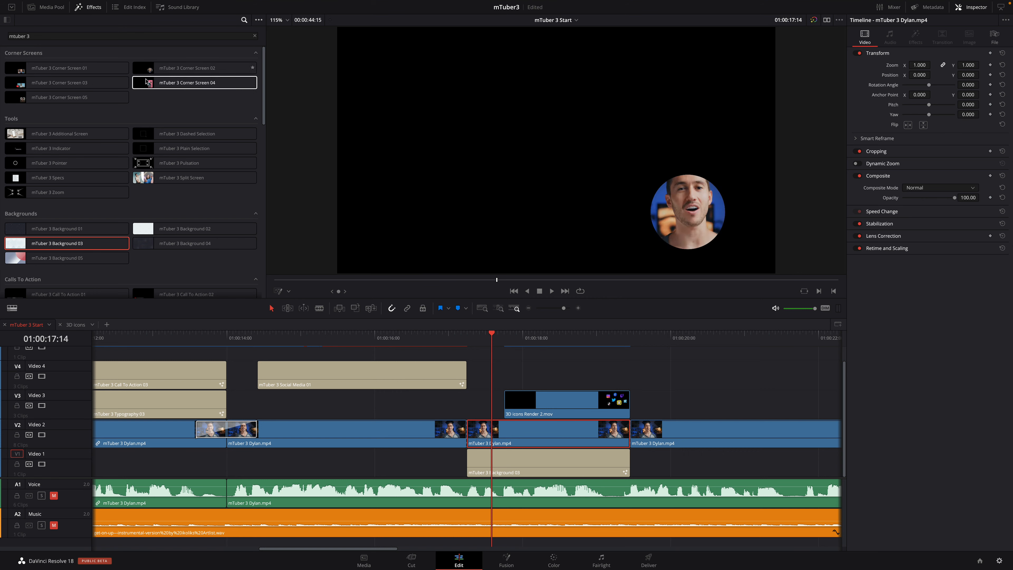
drag(150, 83, 518, 439)
key(space)
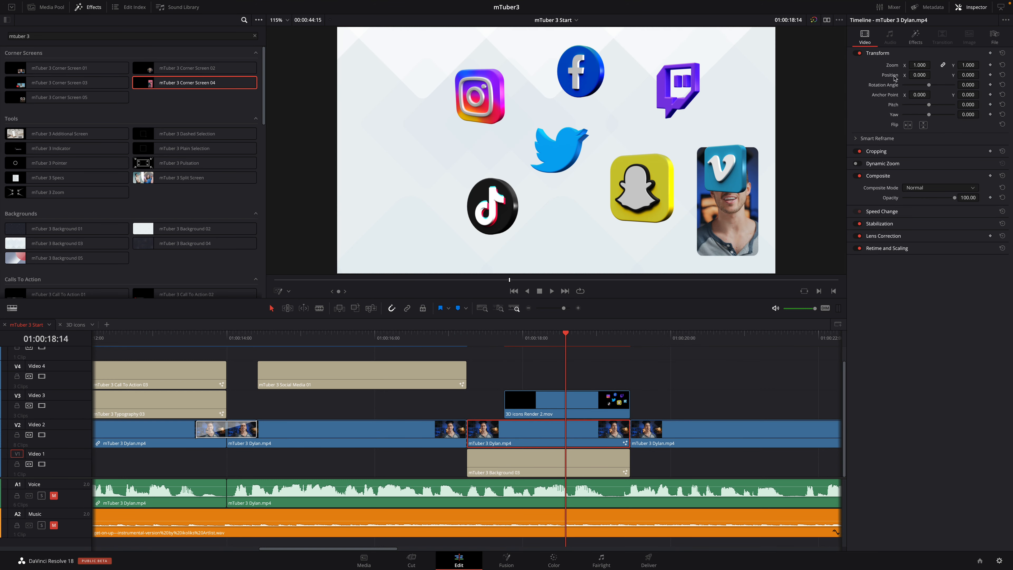
Step: Set Corner Screen 04's position X to 0.135 and media offset X to 0.493, and expand its rectangle controls
click(915, 38)
click(883, 124)
drag(928, 134, 905, 134)
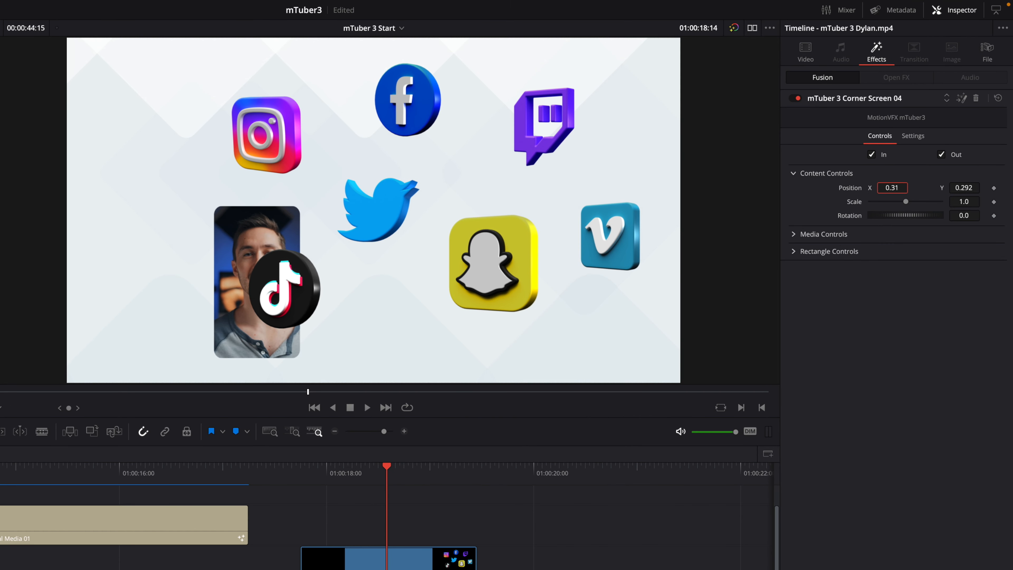
drag(891, 188, 887, 188)
click(894, 233)
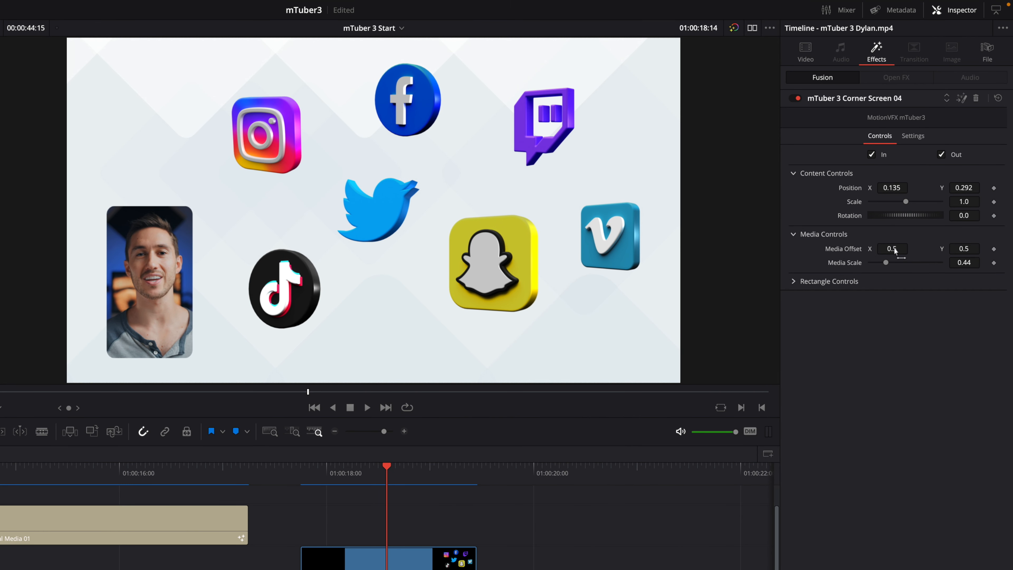
drag(895, 249, 895, 249)
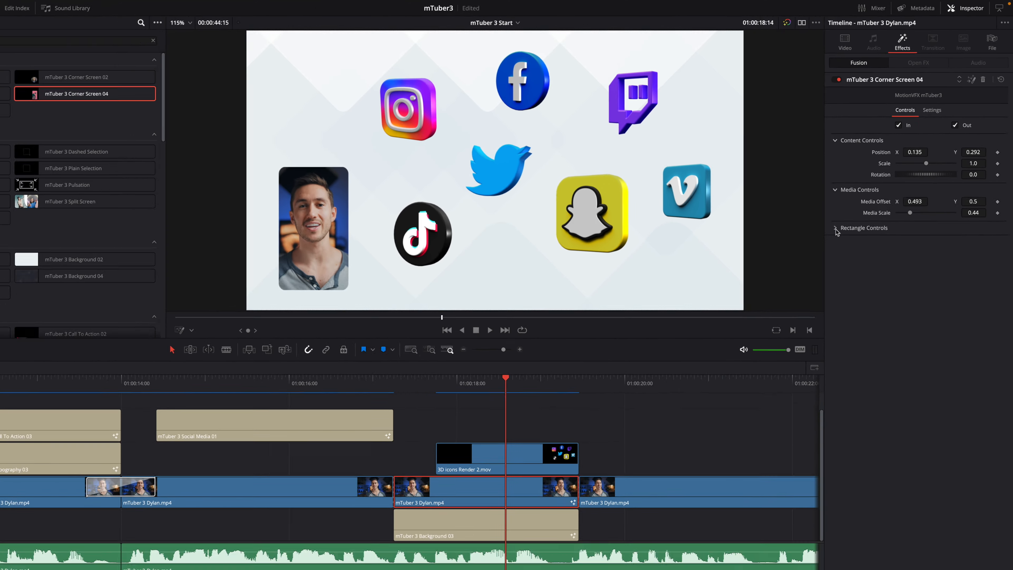
click(794, 281)
Step: Add mTuber 3 Transition 05 at the Video 2 cut at 01:00:17:06
click(251, 468)
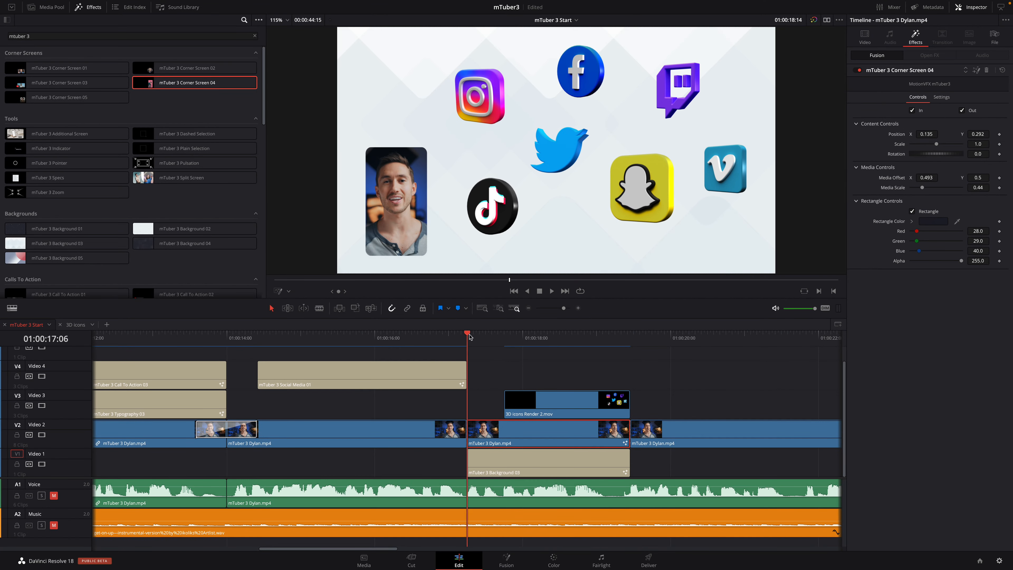
mouse_move(469, 336)
mouse_down()
mouse_move(605, 346)
mouse_move(467, 346)
mouse_up()
drag(263, 119, 263, 294)
drag(38, 291, 467, 429)
Step: Unmute the Voice track and play back the section leading into the new transition
drag(400, 340, 219, 339)
click(54, 495)
key(space)
key(space)
Step: Extend the start of Background 03 back to the beginning of Transition 05 and play the section from 01:00:14:10
click(452, 339)
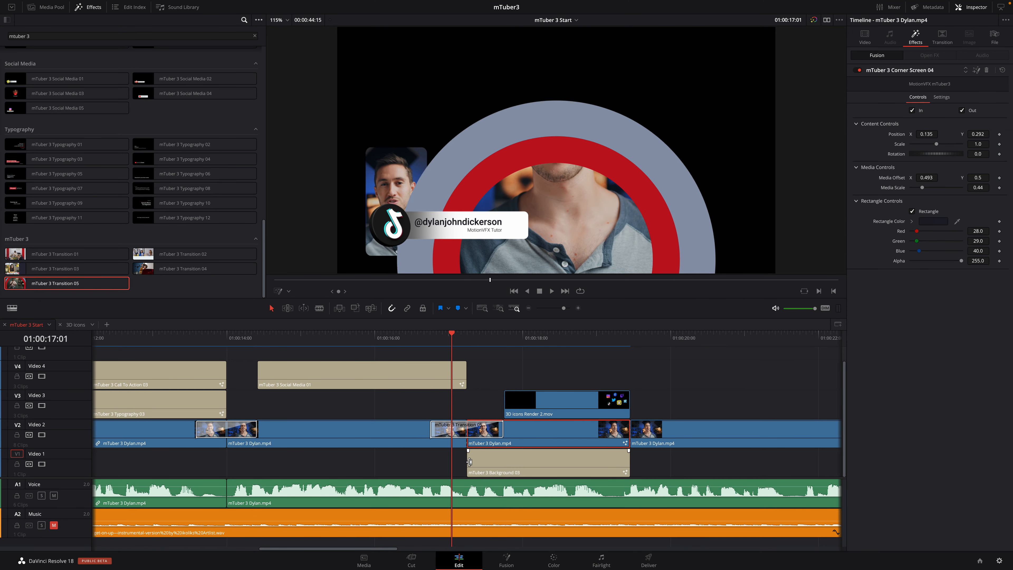
drag(469, 461, 430, 461)
click(255, 339)
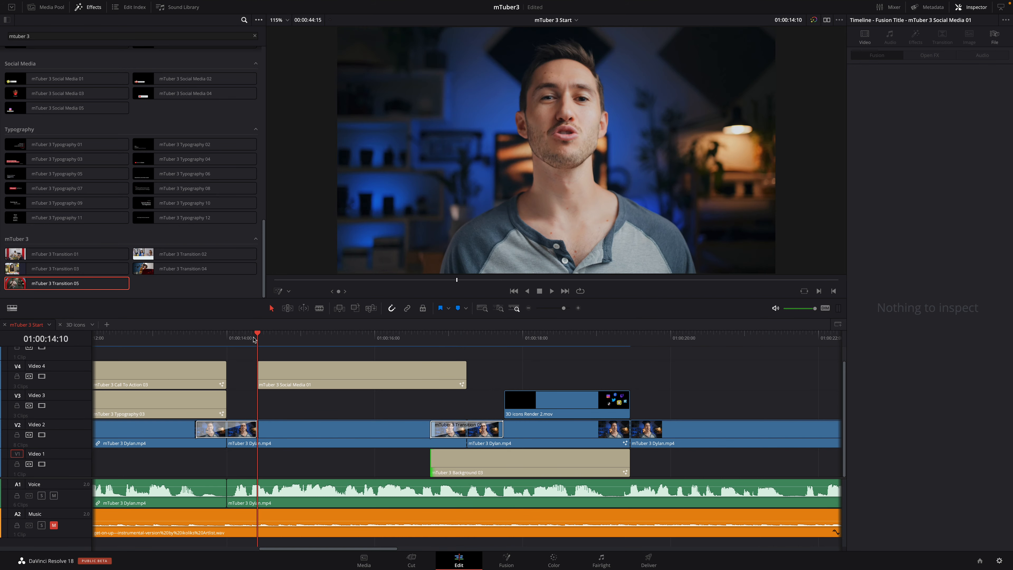
key(space)
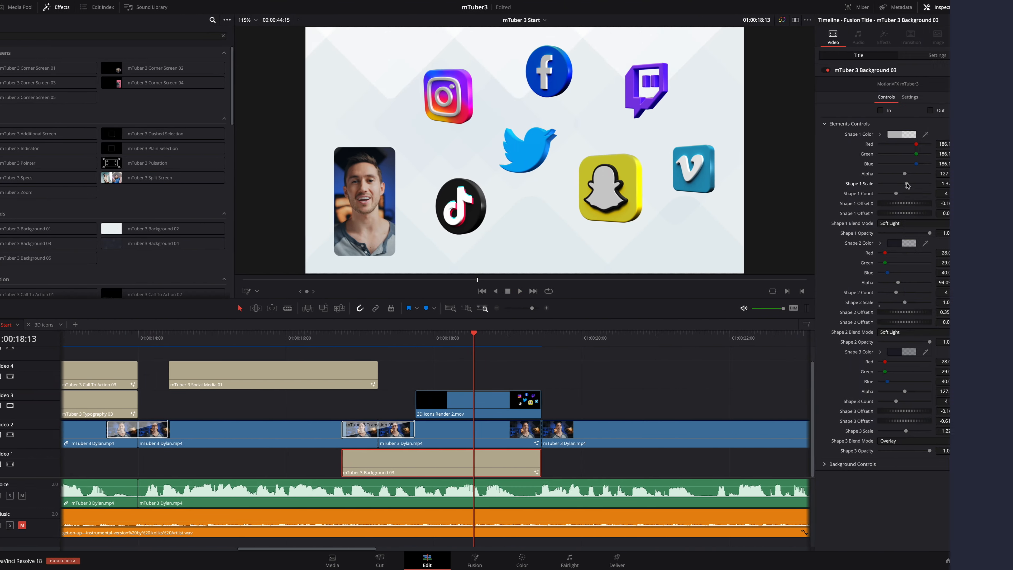
Step: Set Background 03's Shape 1 scale to 0.95 and alpha to 86.445, lower Shape 2's alpha and X offset, and raise Shape 3's alpha
mouse_move(906, 184)
mouse_down()
mouse_move(922, 174)
mouse_move(894, 175)
mouse_up()
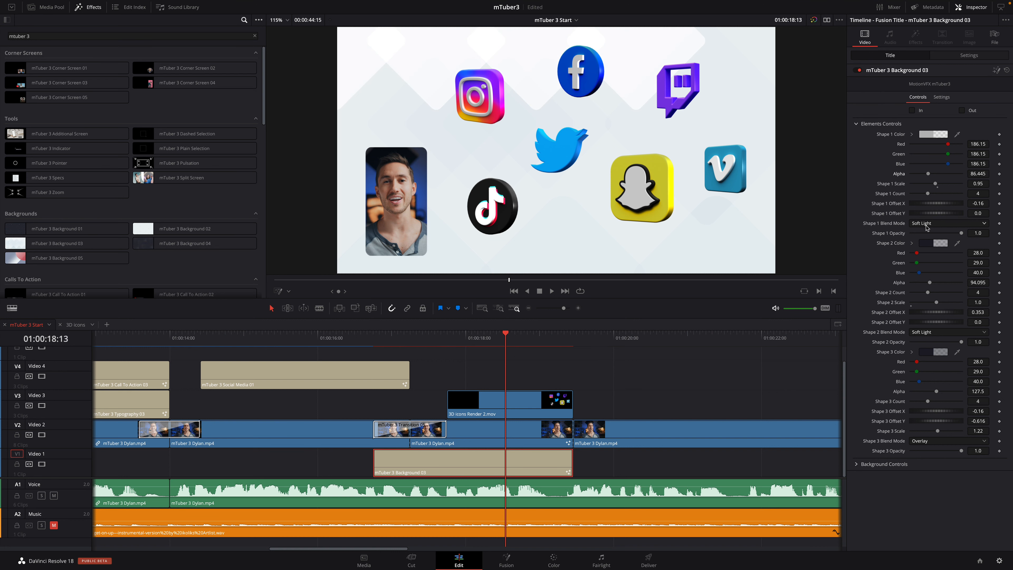
drag(926, 284, 915, 283)
drag(935, 314, 925, 313)
drag(936, 391, 949, 394)
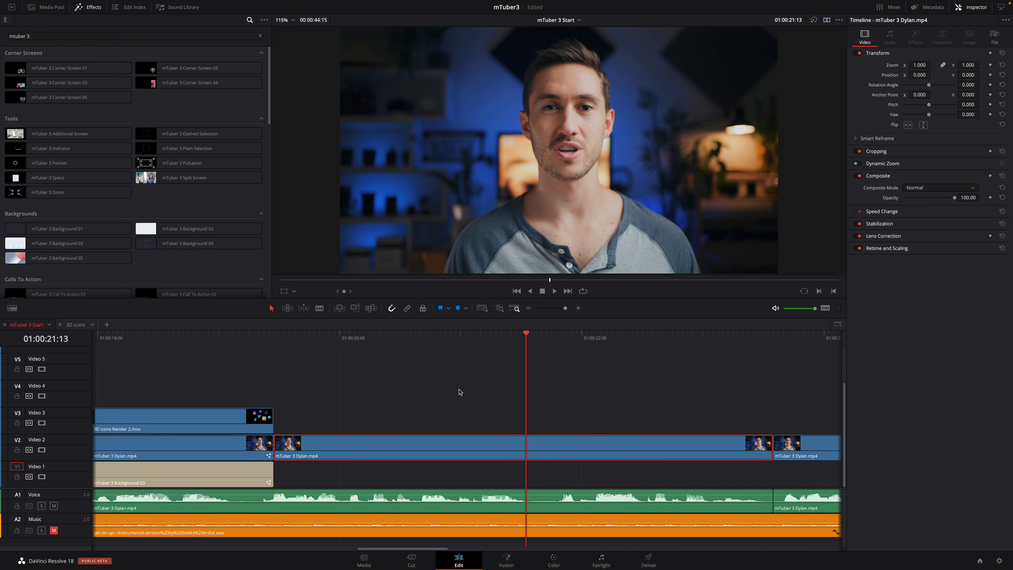
Step: Place mTuber 3 Background 02 on Video 1 directly after Background 03 and trim its end to the talking-head clip above
drag(183, 230, 278, 476)
scroll(448, 479, right, 7)
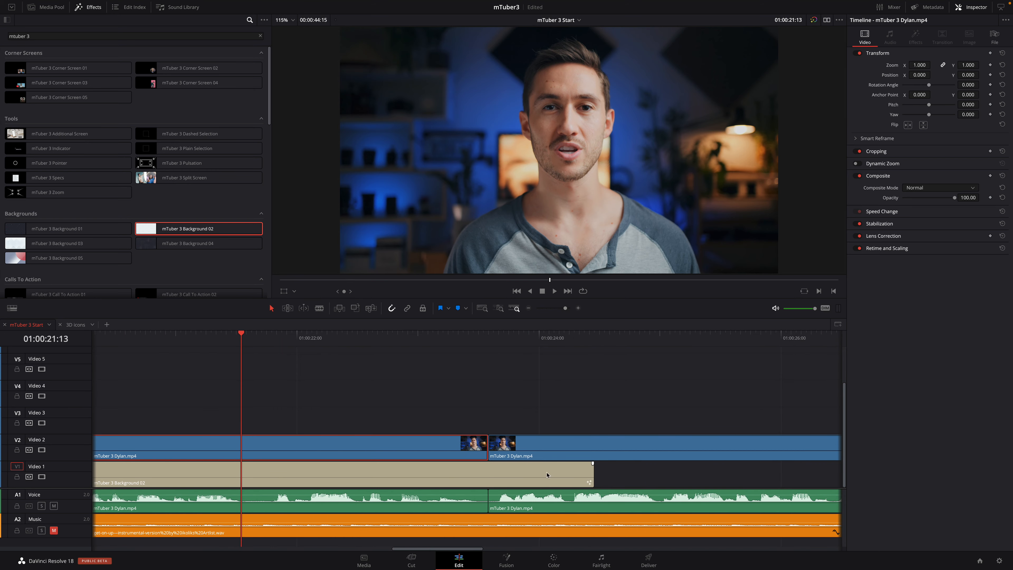
drag(591, 476, 485, 476)
scroll(485, 477, left, 6)
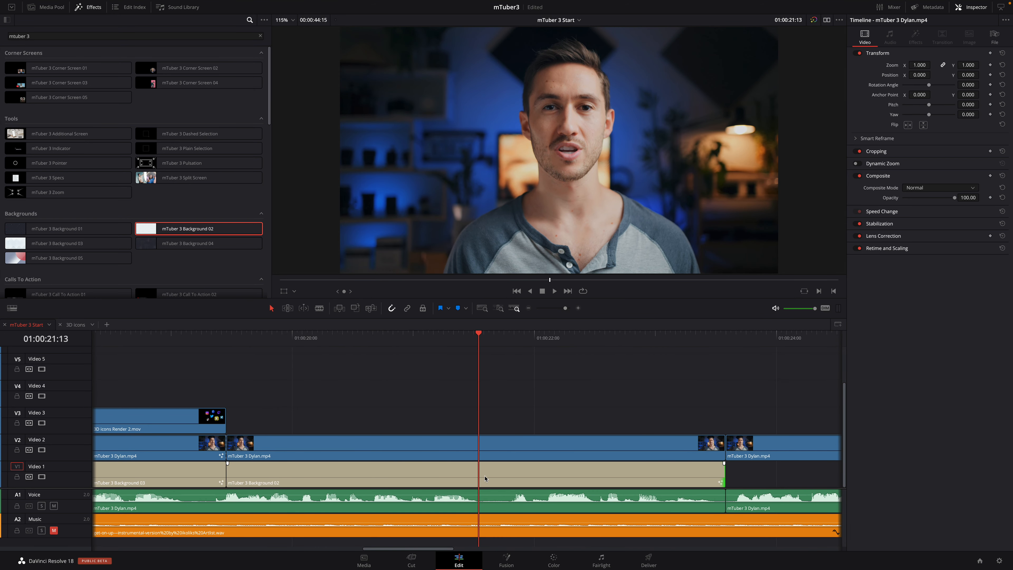
Step: Move the talking-head clip above Background 02 up to Video 3 and place mTuber 3 Typography 11 on Video 4 at its start
drag(466, 342, 377, 341)
drag(422, 447, 419, 430)
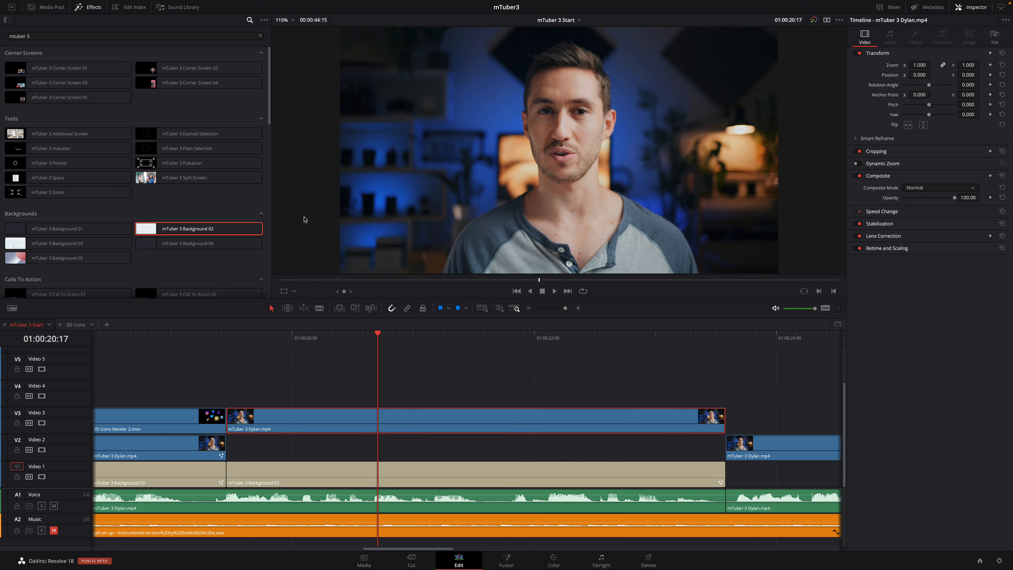
drag(269, 122, 269, 303)
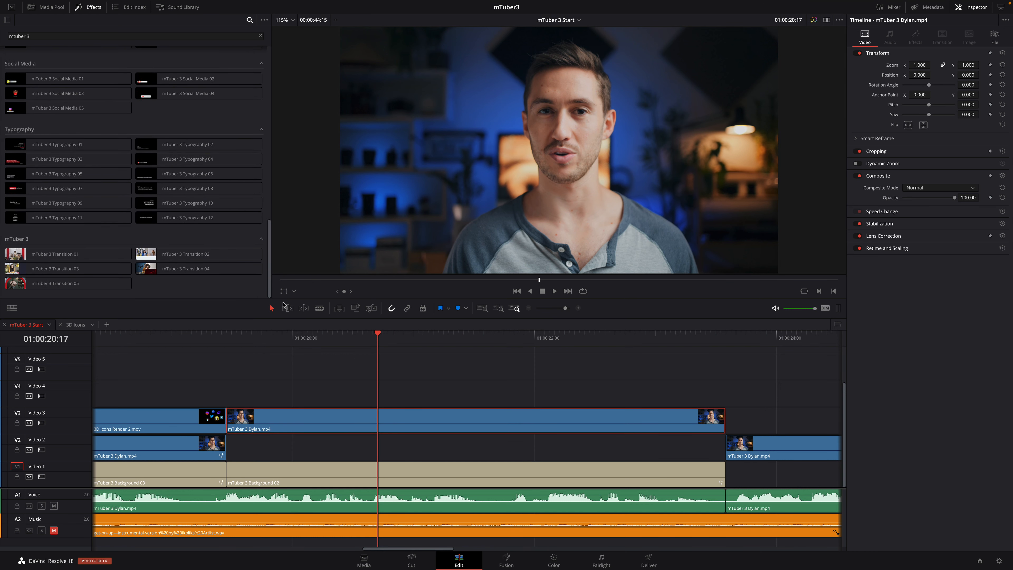
drag(18, 223, 228, 393)
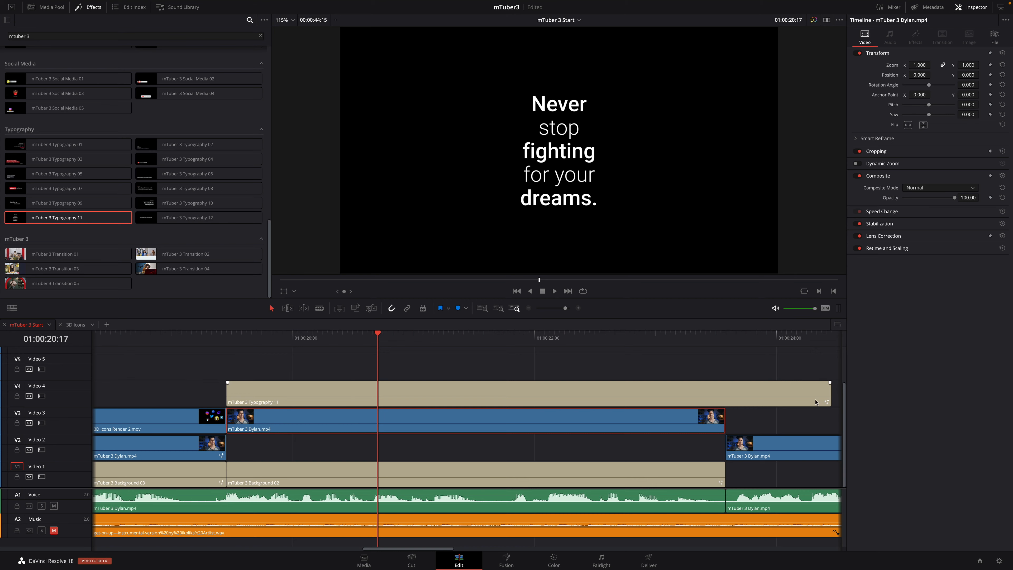
Step: Trim the end of Typography 11 to the talking-head clip beneath it and move the title down to Video 2
drag(833, 393, 724, 391)
click(452, 388)
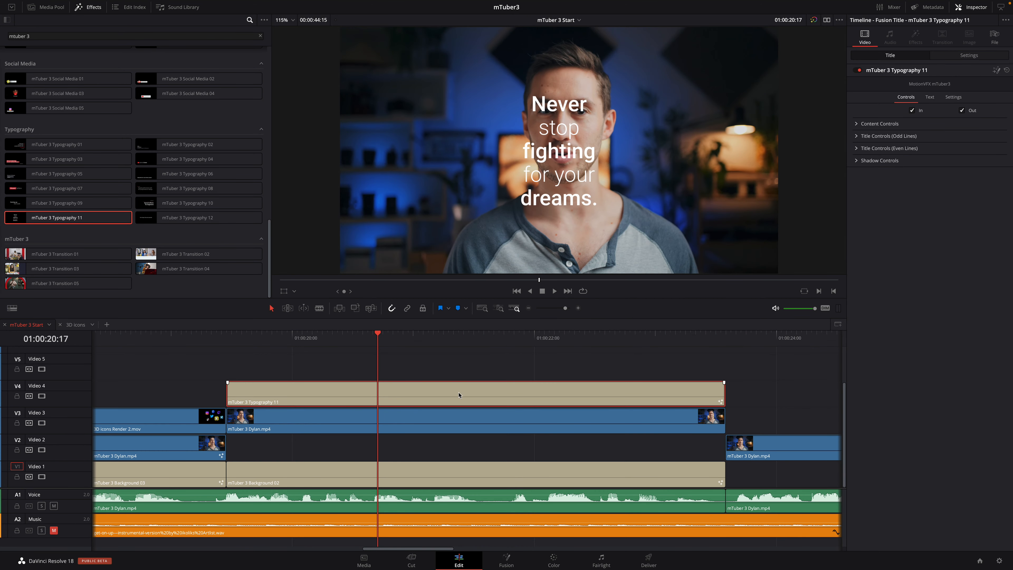
drag(459, 394, 459, 446)
Step: Disable the talking-head clip on Video 3 and move the playhead to 01:00:21:09
click(455, 417)
key(d)
drag(377, 339, 458, 341)
Step: Replace Typography 11's text with "Time-Saving", "Visual" and "Tools" on three separate lines
click(474, 444)
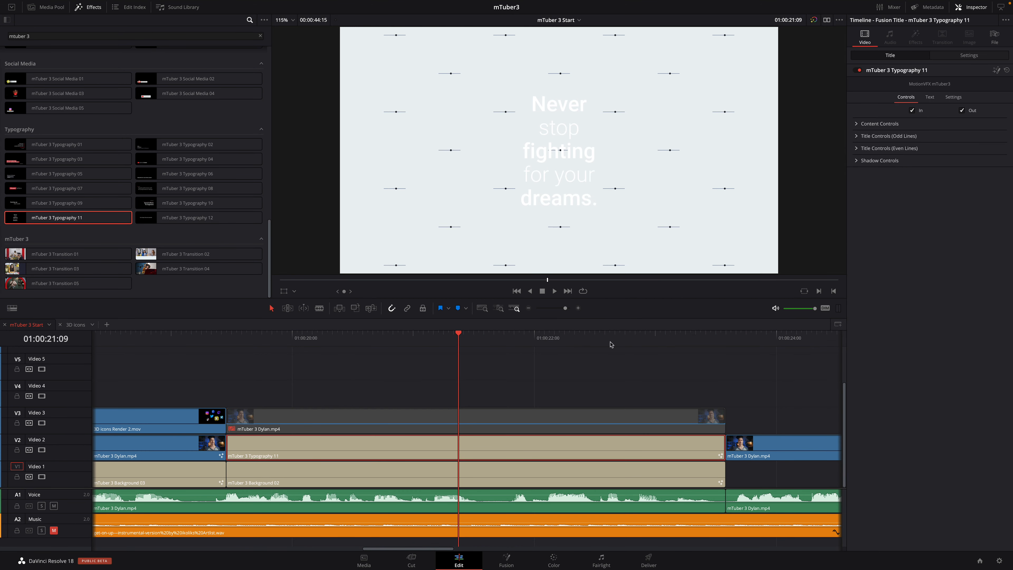
click(856, 124)
click(903, 167)
key(ctrl+a)
text(Time-Saving)
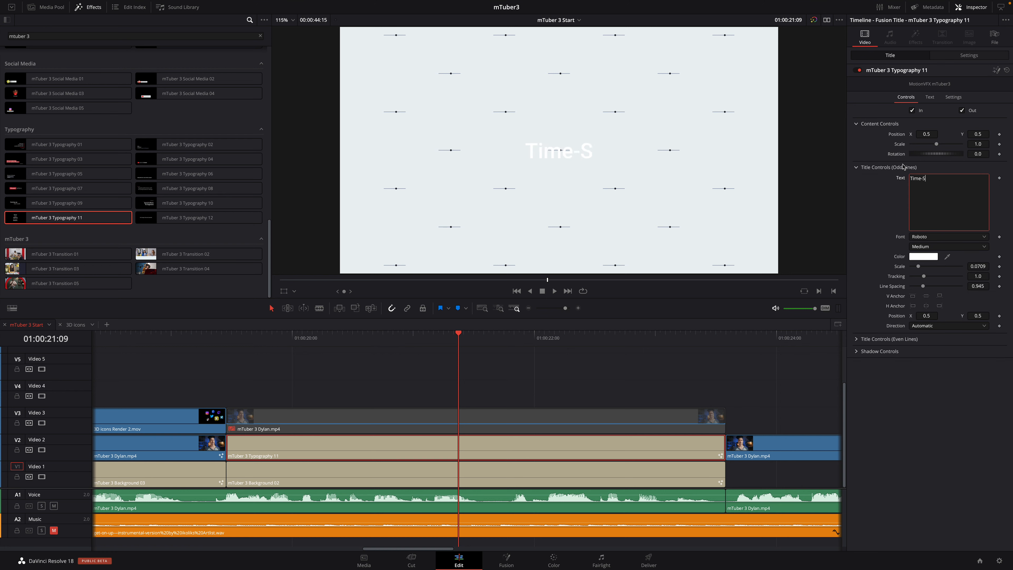
key(Return)
text(Visual Tools)
Step: Set Typography 11's odd-line colour to black and its even-line colour to red
click(919, 257)
drag(712, 328, 835, 329)
click(820, 379)
click(856, 339)
click(927, 371)
click(830, 351)
click(820, 379)
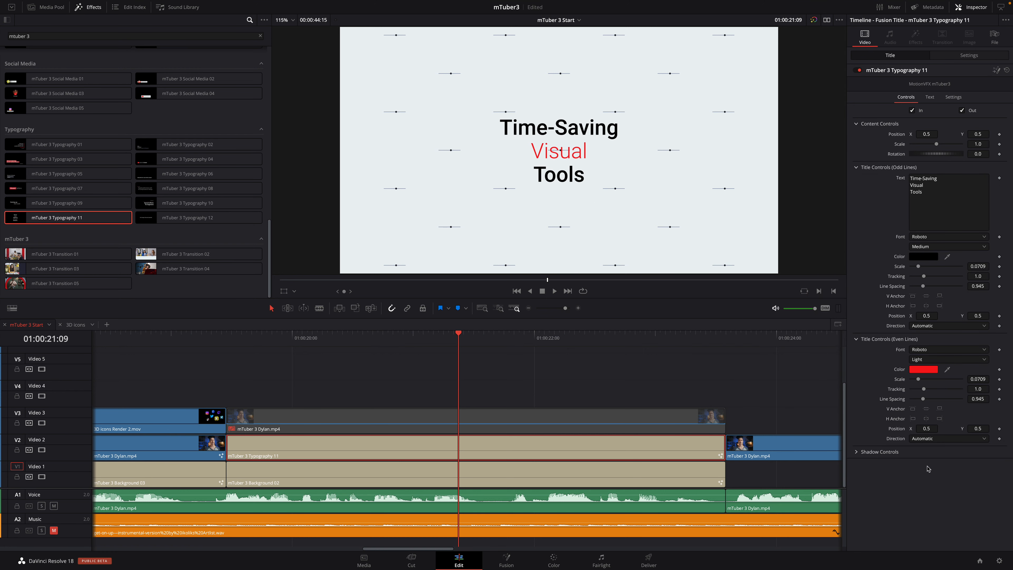
Step: Re-enable the talking-head clip on Video 3 and step the playhead back two frames to 01:00:21:07
click(501, 416)
key(d)
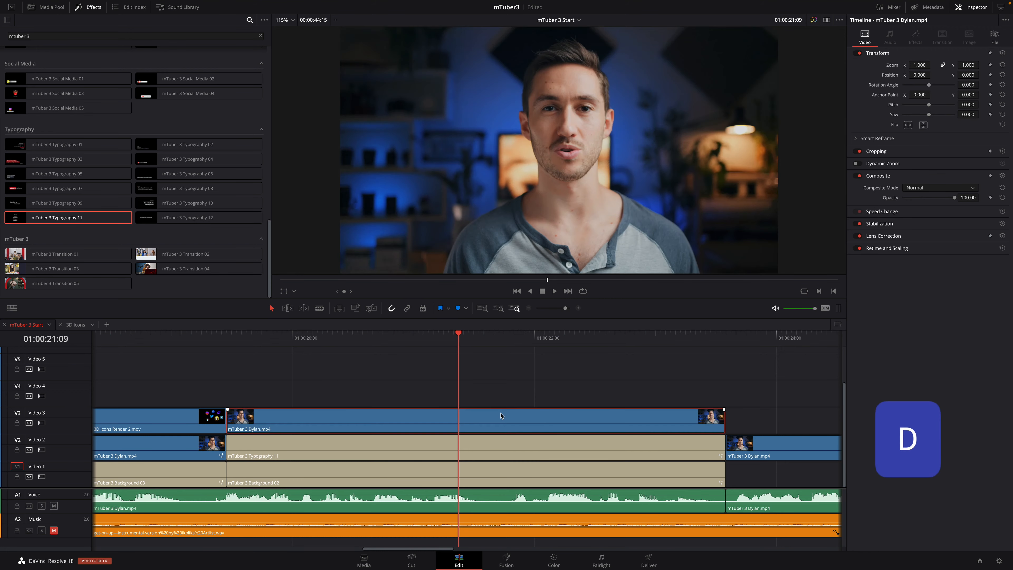
key(Left)
key(Left)
Step: Try mTuber 3 Split Screen directly on the Video 3 talking-head clip, preview it and delete the effect
drag(269, 291, 273, 121)
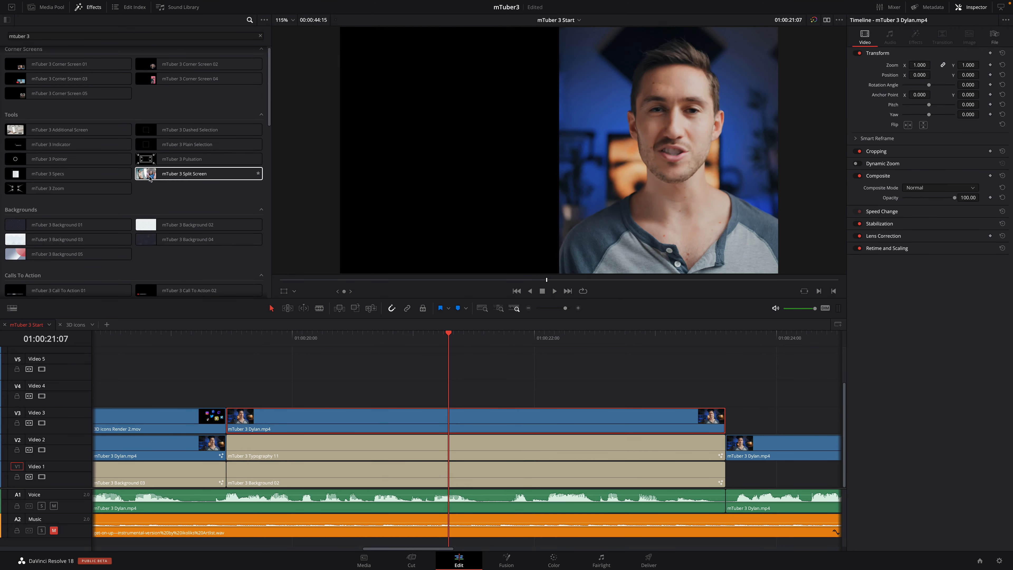
drag(171, 178, 430, 427)
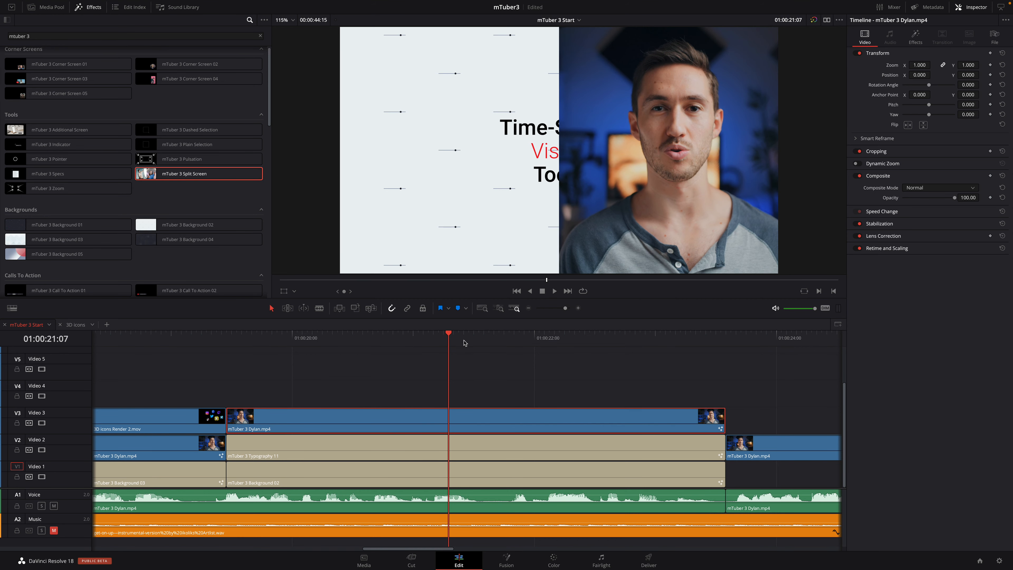
drag(445, 337, 402, 347)
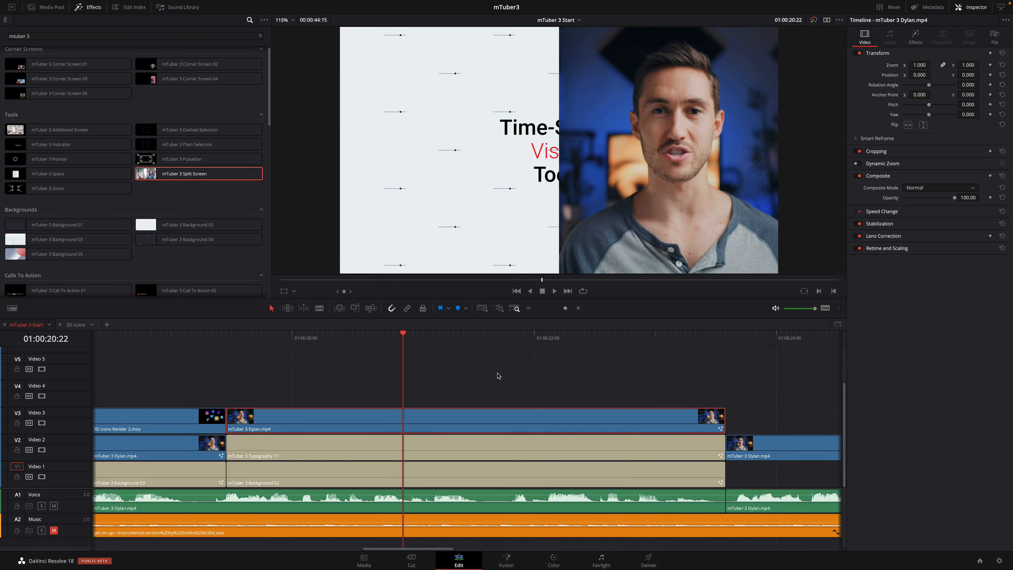
click(921, 46)
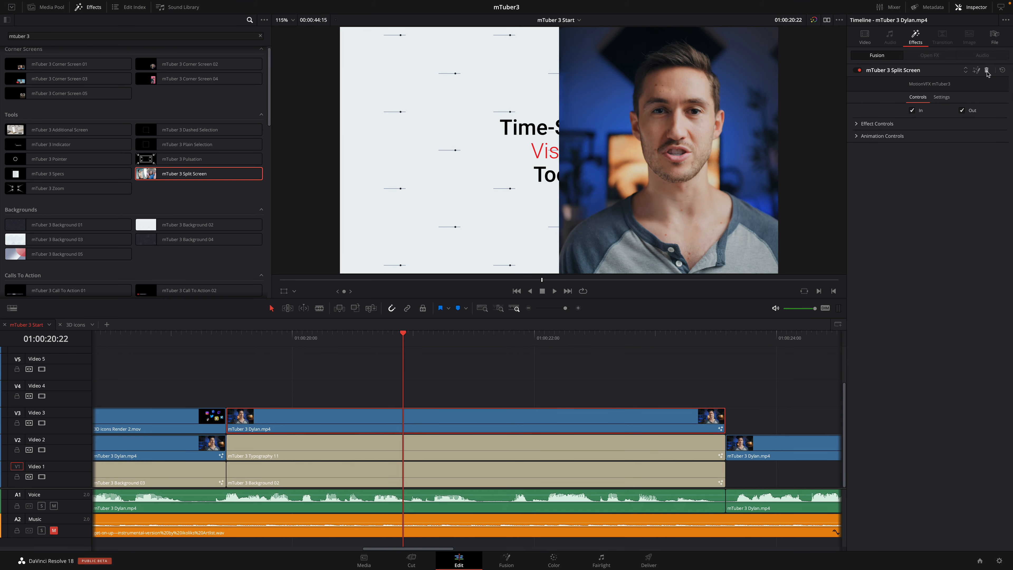
click(986, 71)
Step: Convert the talking-head clip on Video 3 into a compound clip named "Foreground"
right_click(422, 418)
click(439, 182)
text(Foreground)
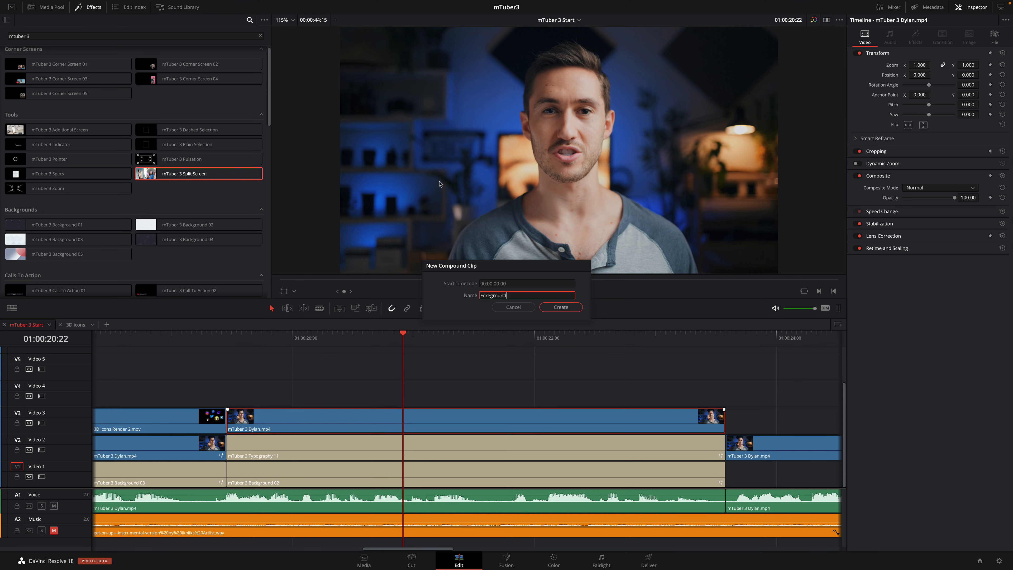
key(Return)
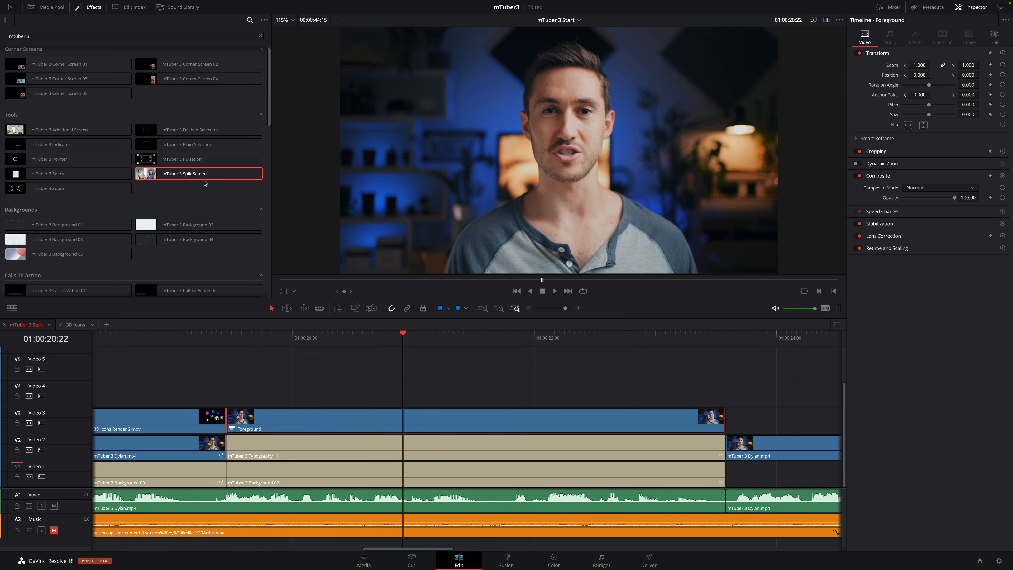
Step: Apply mTuber 3 Split Screen to the Foreground compound clip and enable its Flip Side option
drag(171, 174, 364, 425)
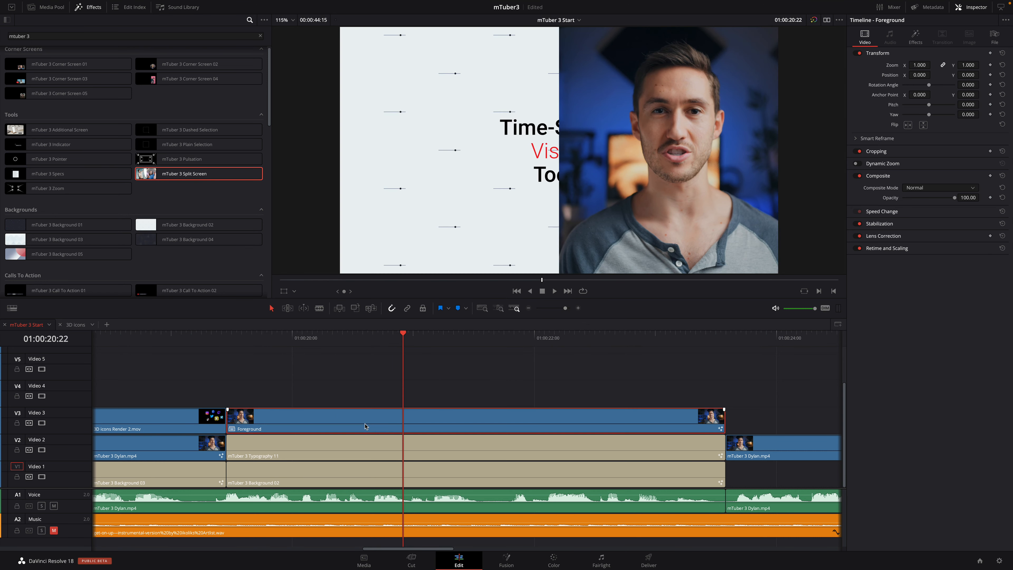
drag(312, 337, 386, 355)
drag(386, 355, 427, 357)
click(915, 37)
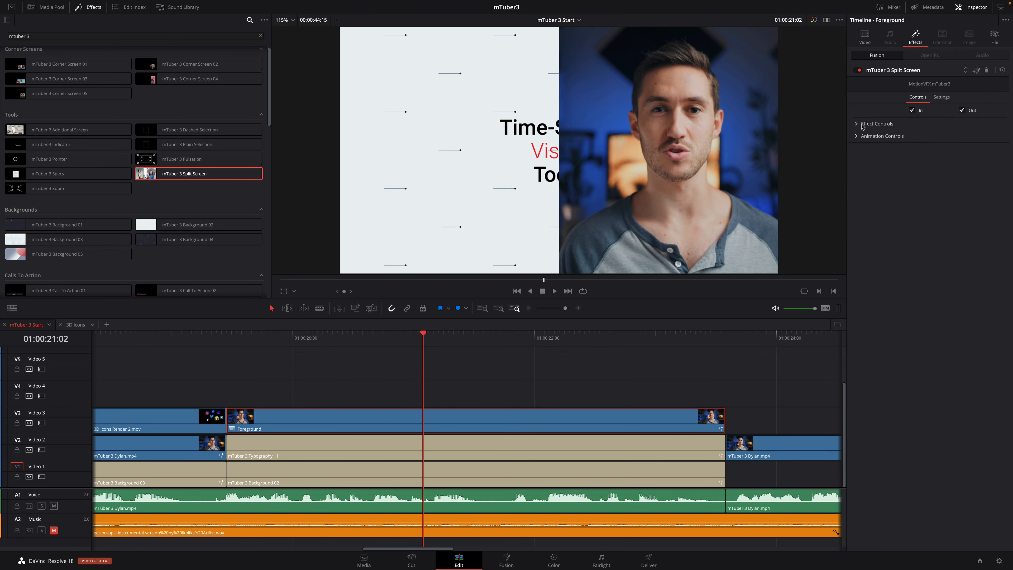
click(857, 124)
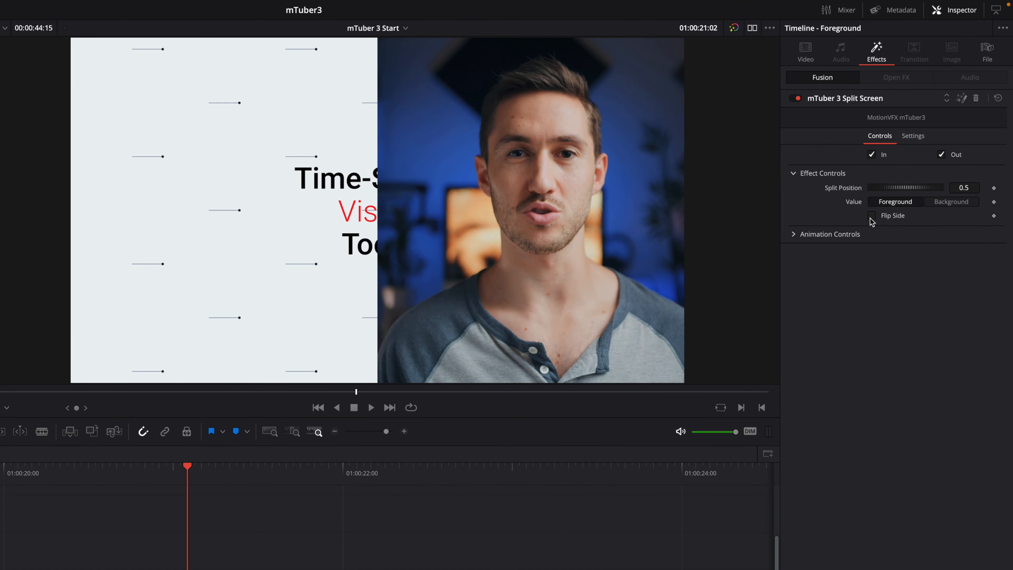
click(871, 216)
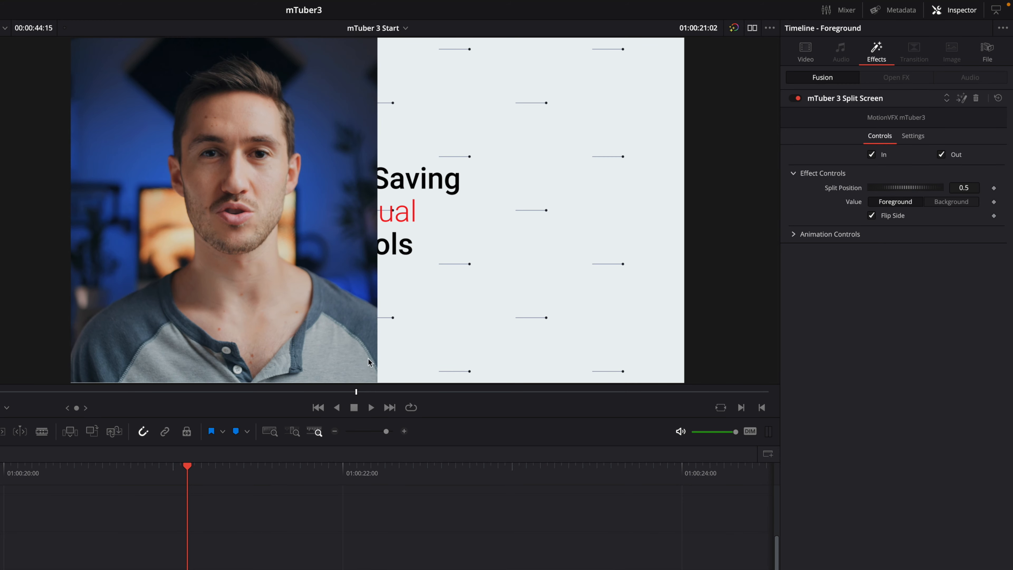
drag(184, 470, 453, 376)
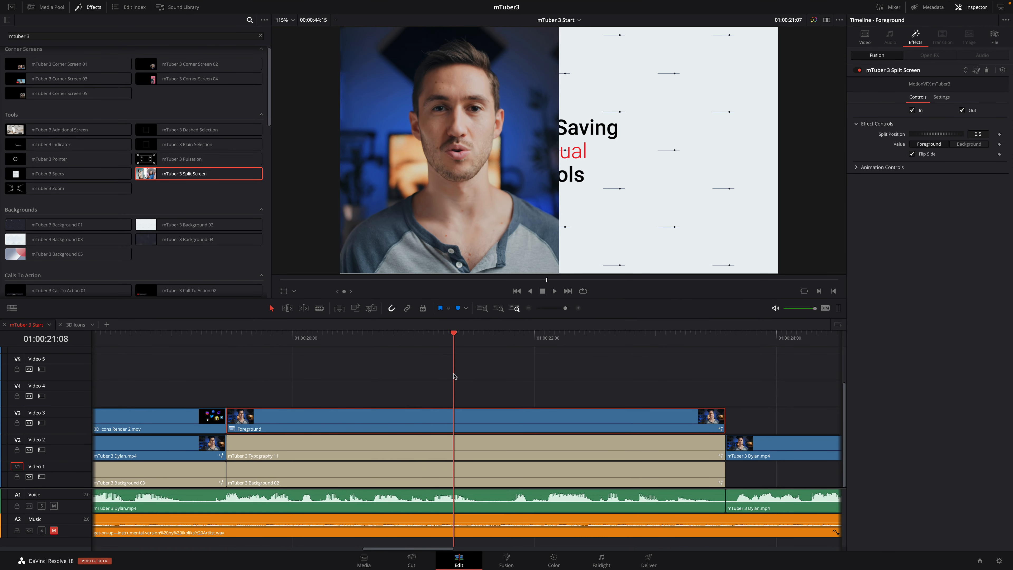
Step: Turn off the In and Out animations of mTuber 3 Background 02 on Video 1
click(445, 451)
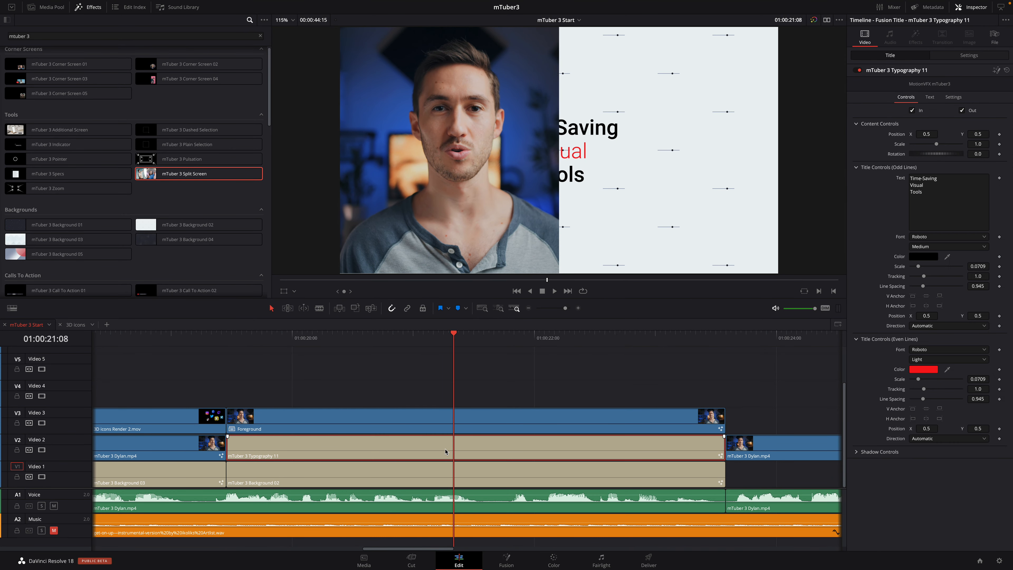
click(445, 477)
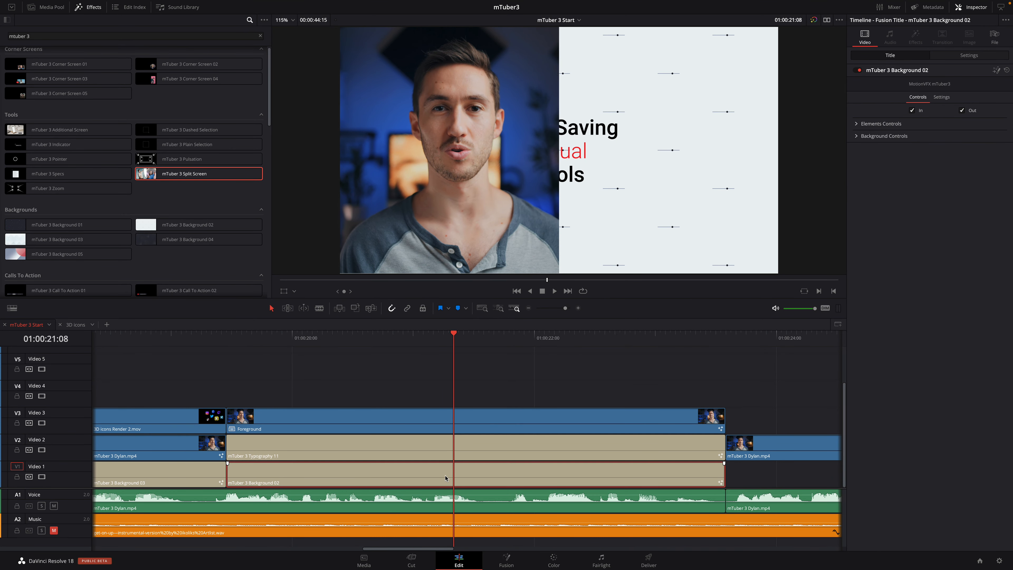
click(912, 110)
click(961, 111)
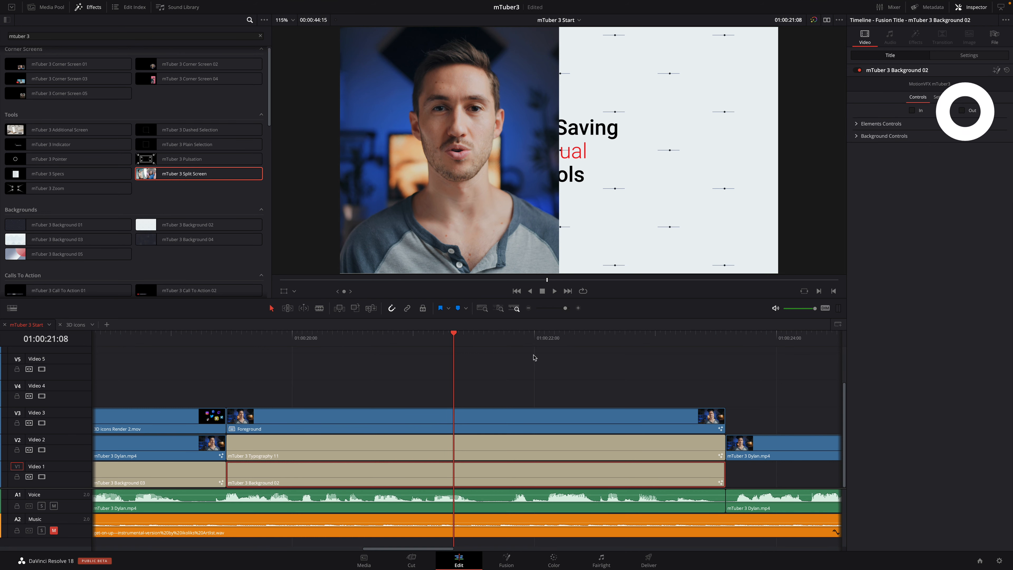
drag(534, 357, 443, 379)
Step: Combine Typography 11 and Background 02 into a compound clip named "Background"
click(438, 447)
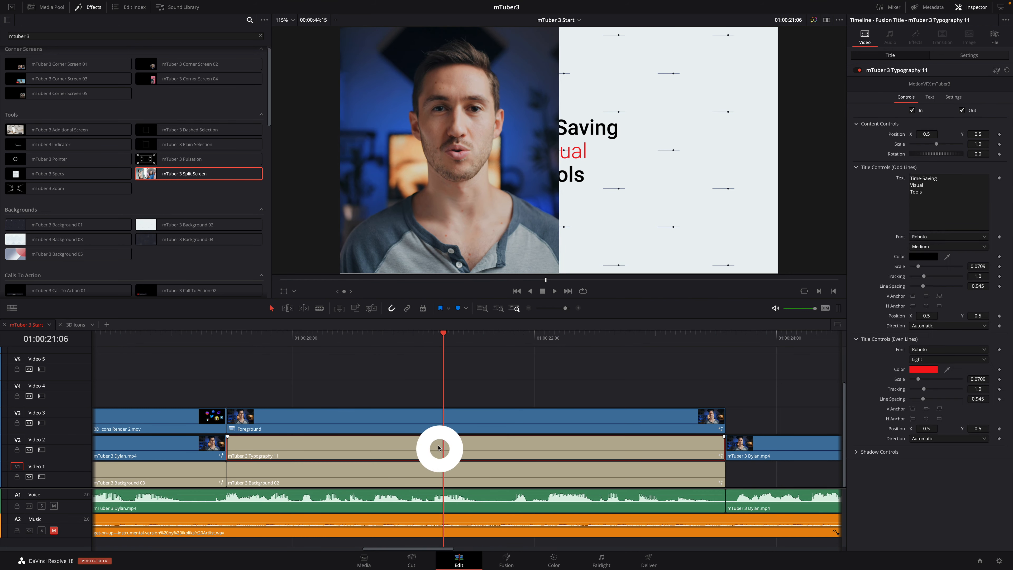
super+click(440, 483)
right_click(430, 452)
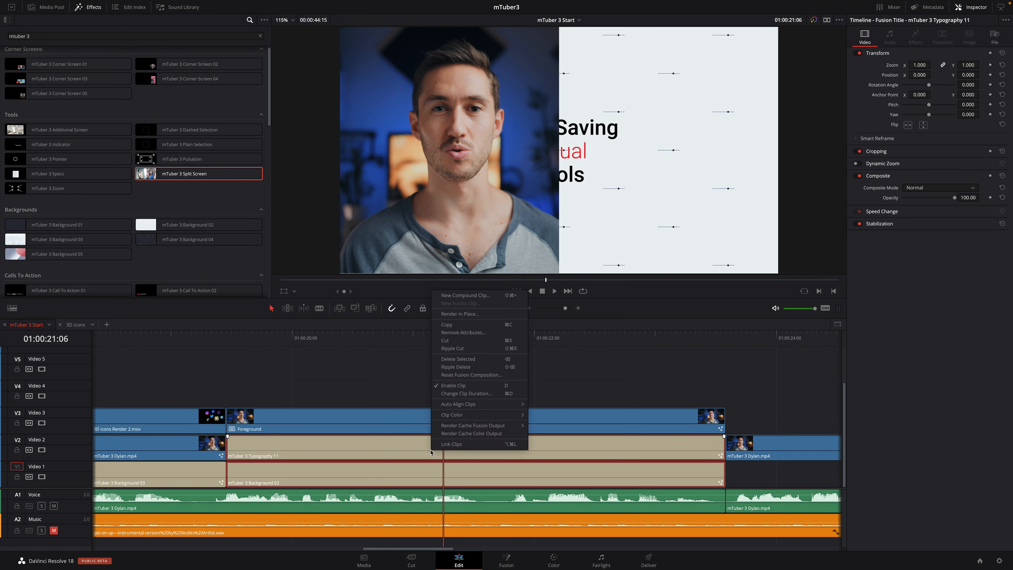
click(471, 295)
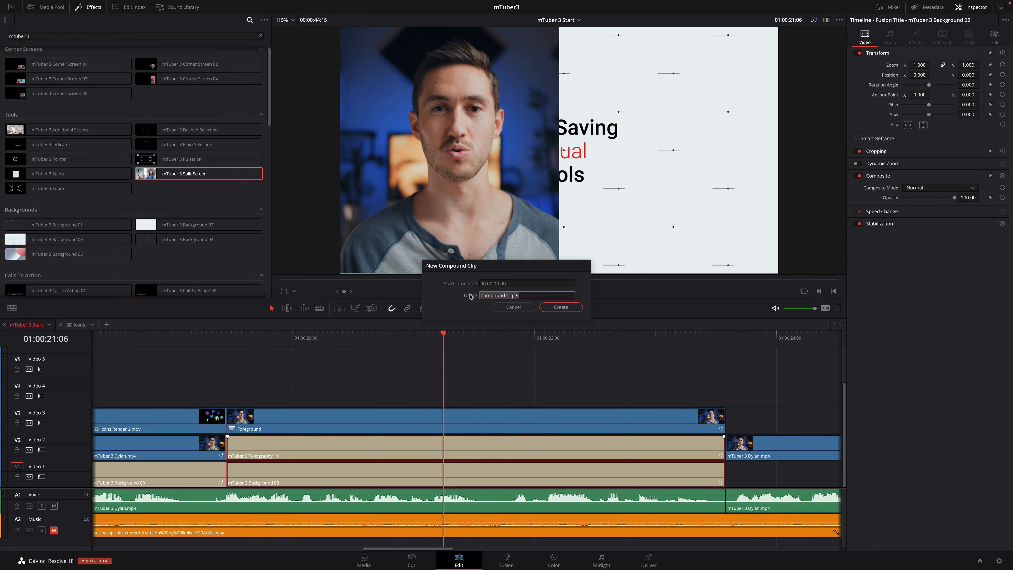
text(Background)
key(Return)
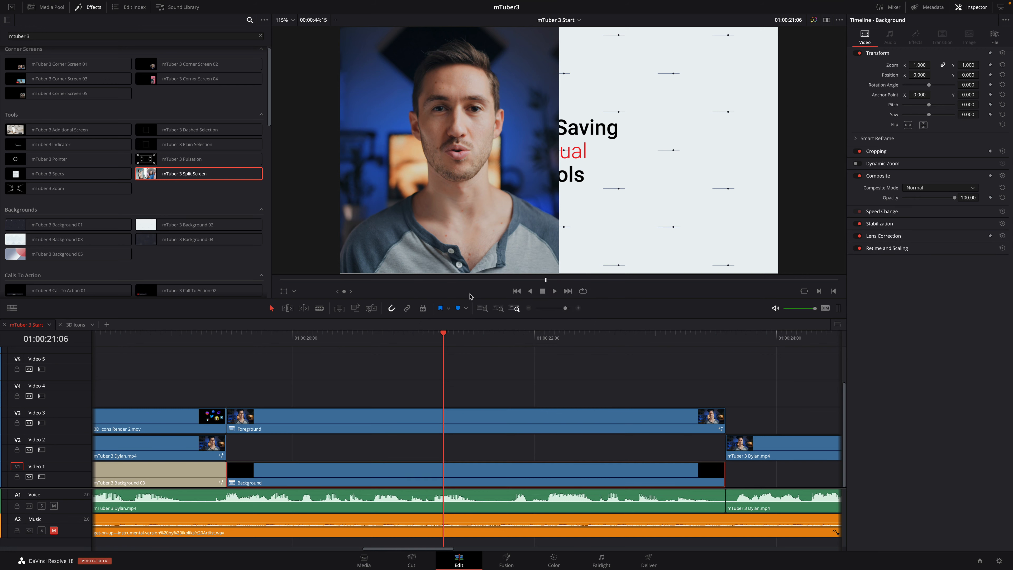
Step: Move the Foreground clip down to Video 2 and apply mTuber 3 Split Screen to the Background compound clip
drag(450, 421, 446, 447)
drag(157, 176, 414, 482)
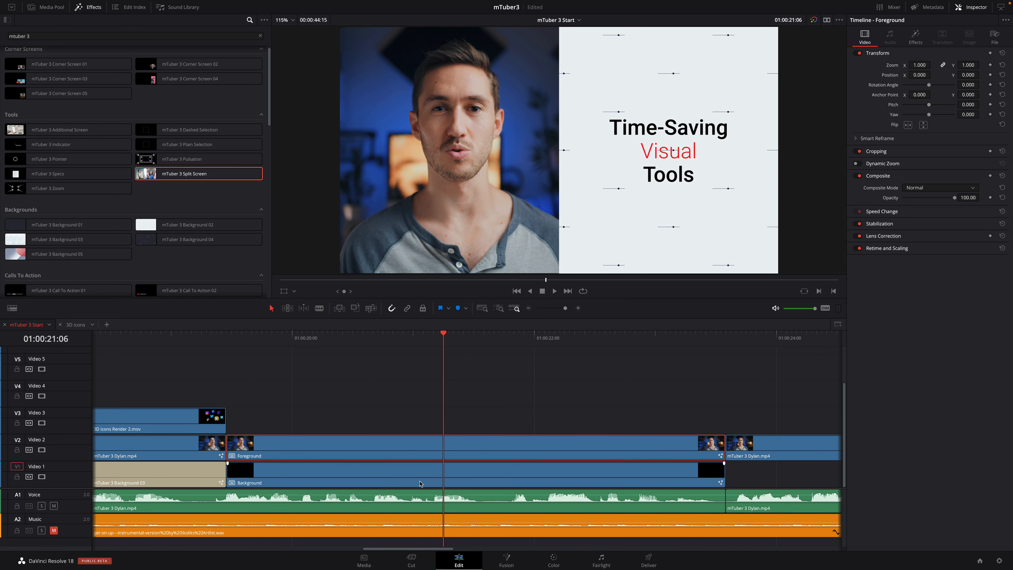
Step: Set the Background clip's Split Screen value to Background, enable Flip Side and scrub through the animation
click(427, 481)
click(917, 42)
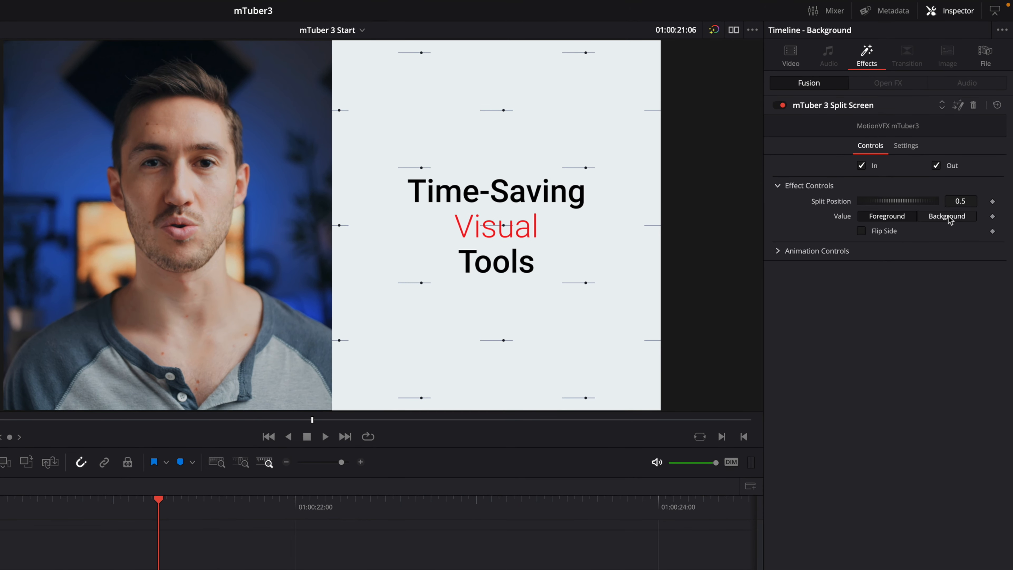
click(948, 216)
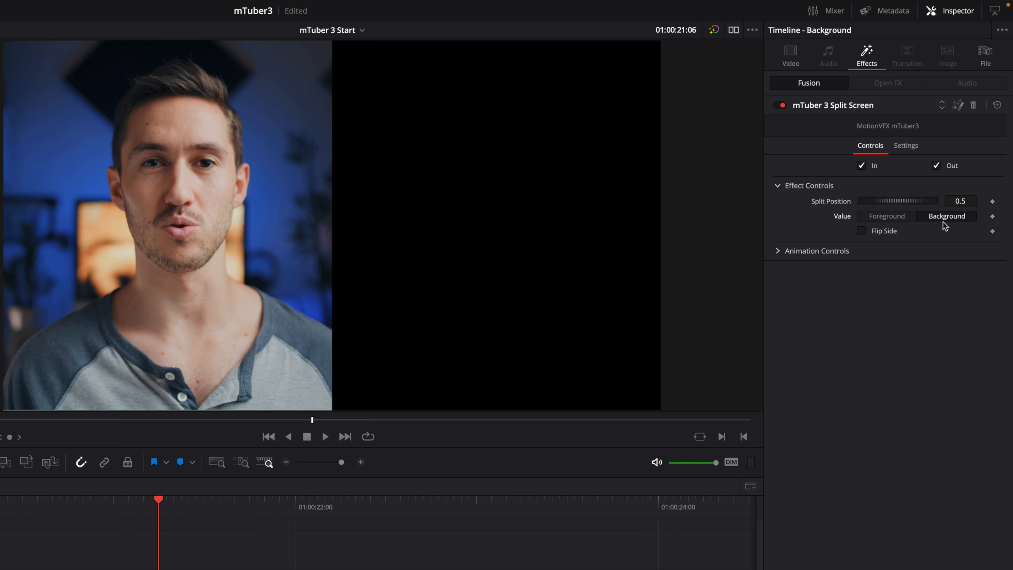
click(862, 232)
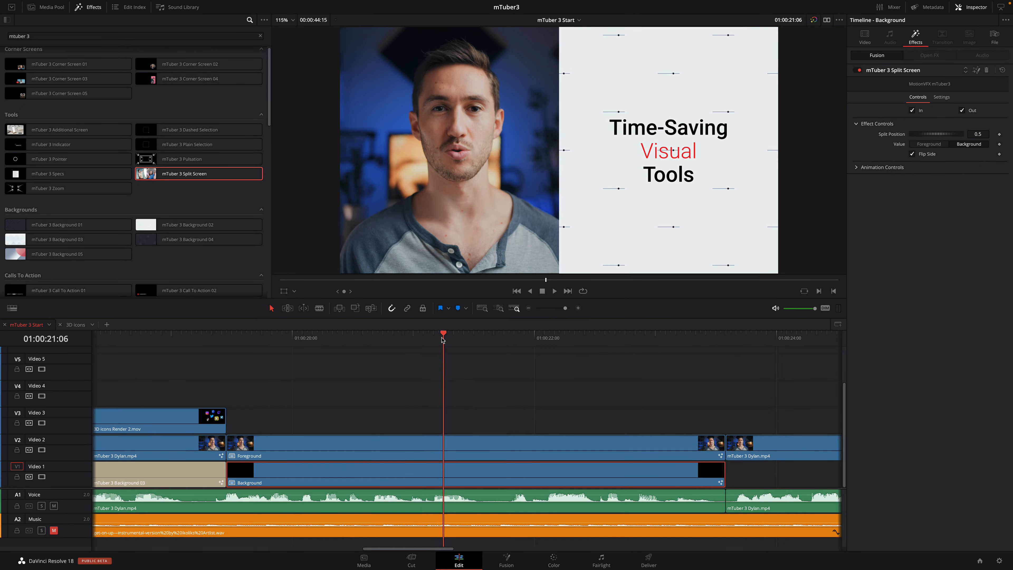
drag(396, 365, 216, 383)
drag(271, 356, 449, 378)
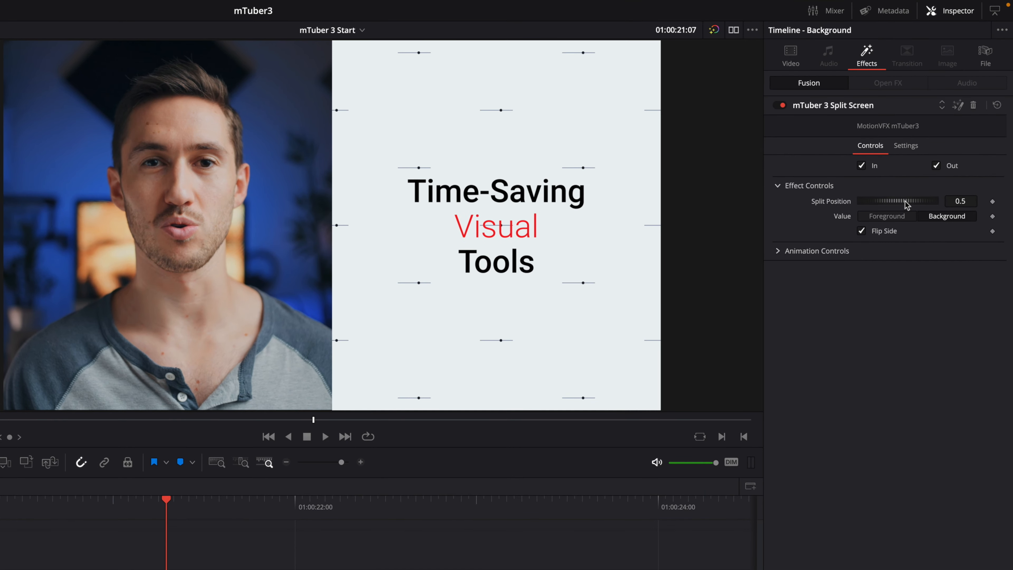
Step: Set the Split Position to 0.297 on both the Background and Foreground clips and scrub through the result
drag(940, 134, 940, 133)
drag(903, 200, 901, 201)
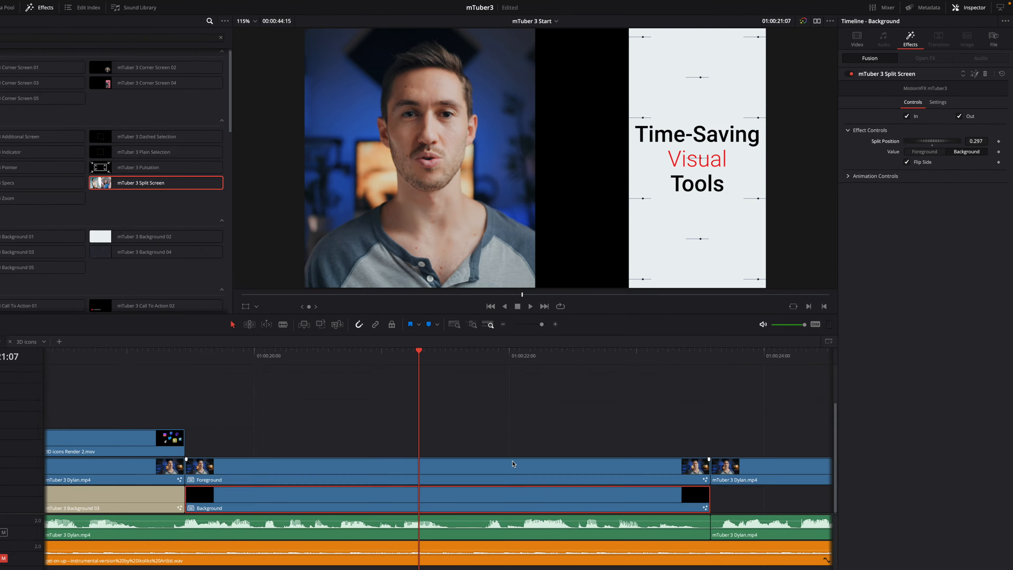
click(537, 442)
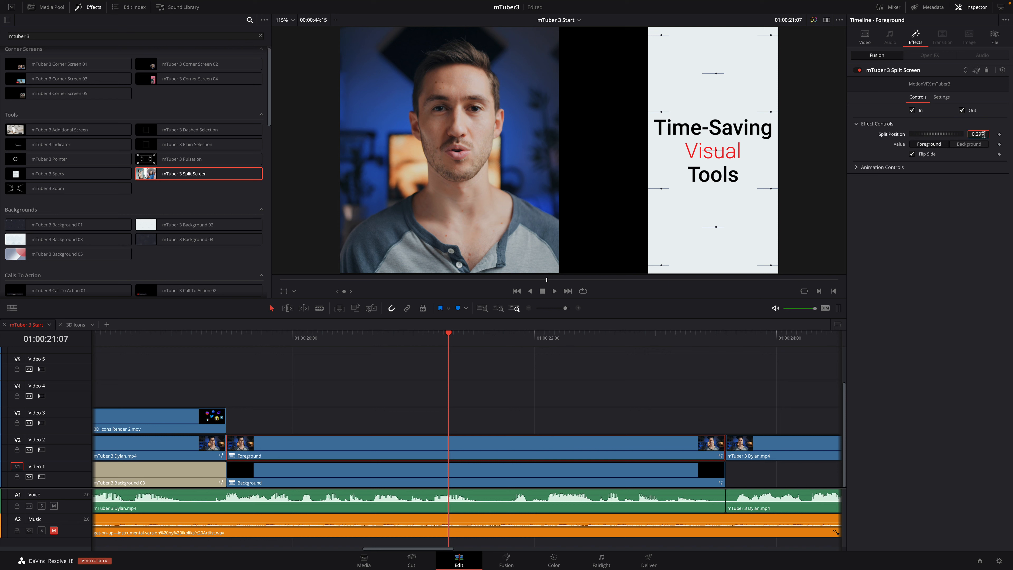
drag(369, 338, 720, 378)
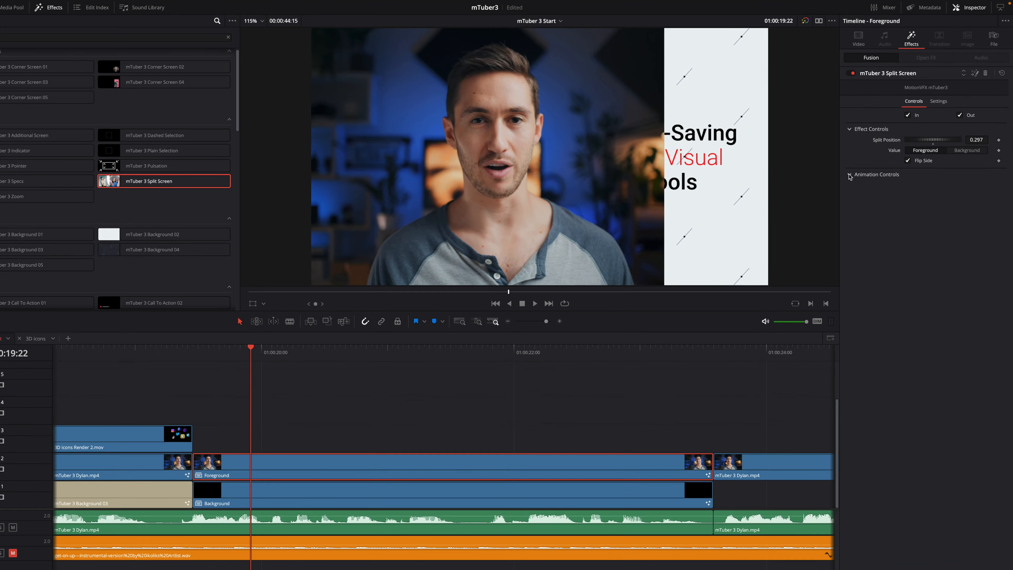
Step: Review the Foreground clip's Animation Curve options, keep Custom and adjust the curve from its start point
click(882, 167)
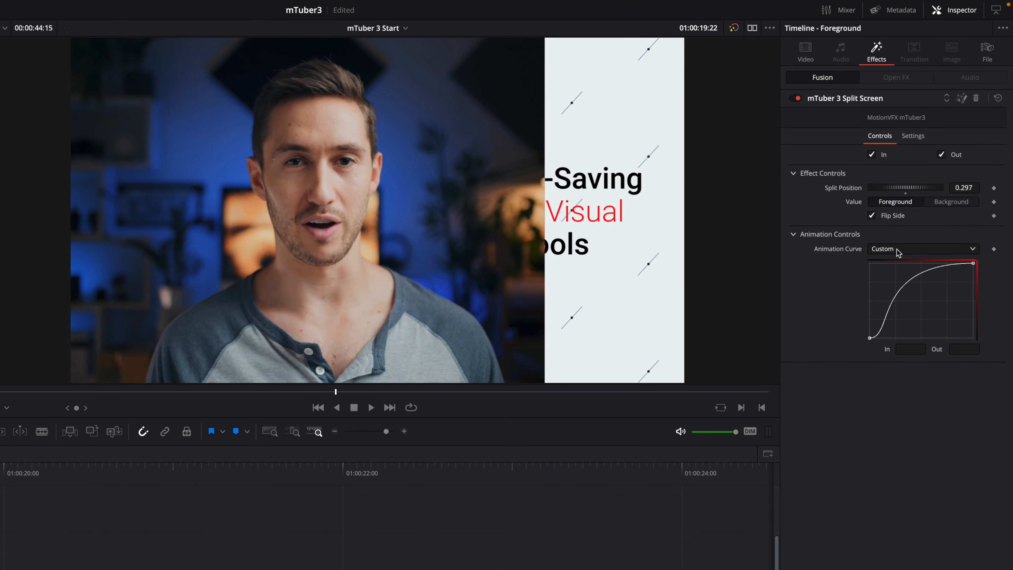
click(896, 249)
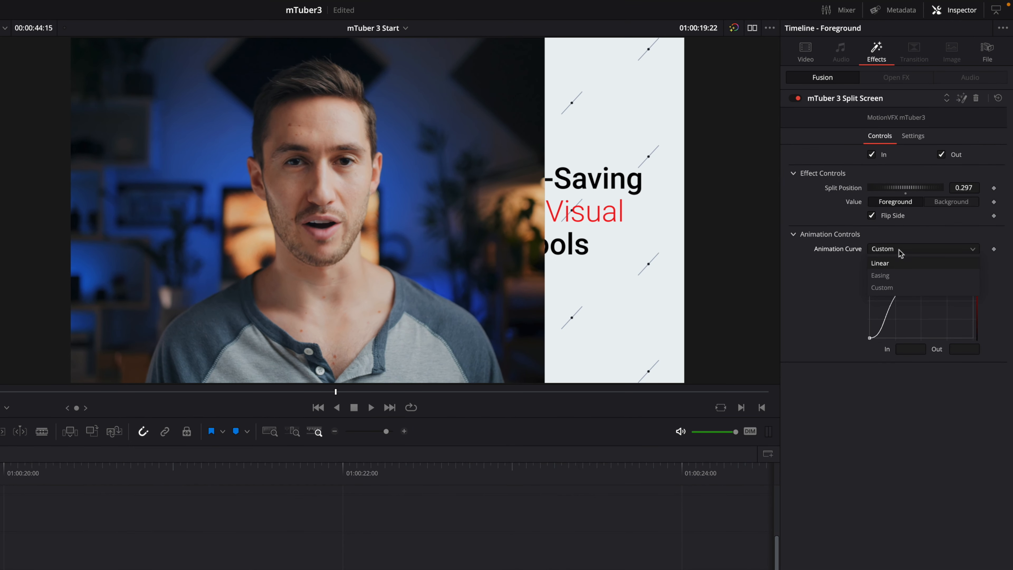
click(901, 235)
drag(870, 339, 924, 338)
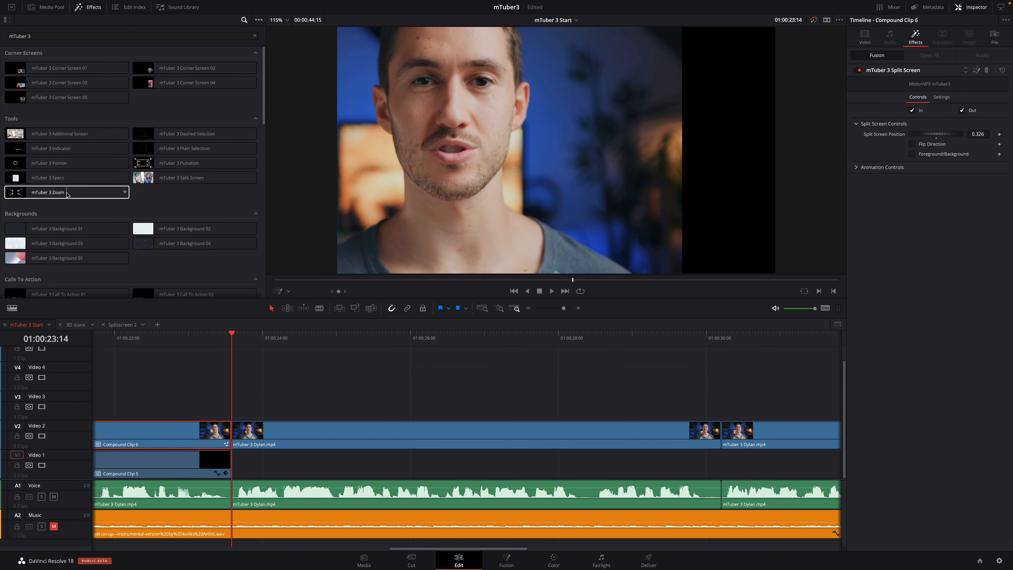
Step: Place an Adjustment Clip on Video 3 at 01:00:23:14 and extend it to the end of the clip below
click(7, 20)
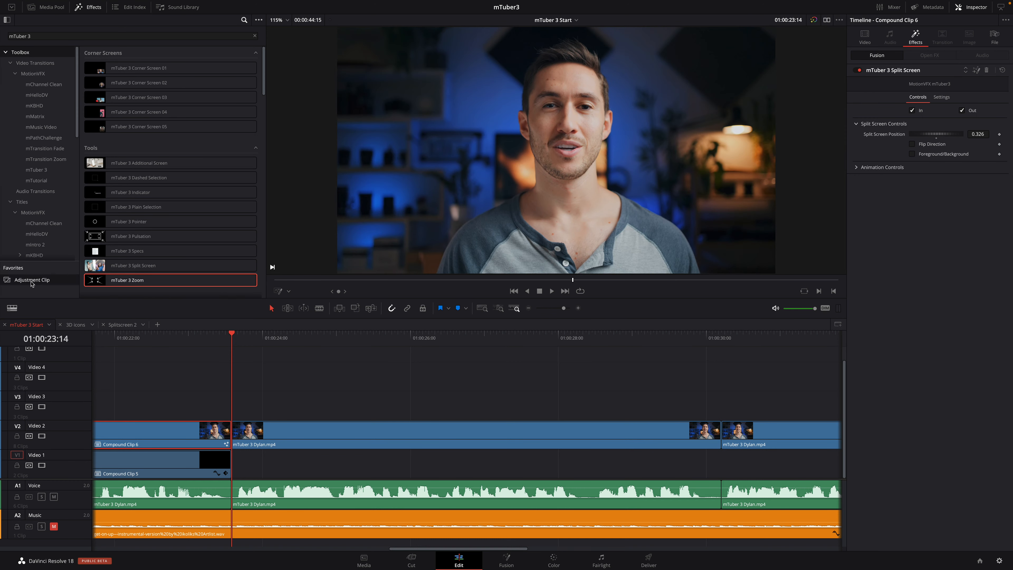
drag(40, 280, 233, 417)
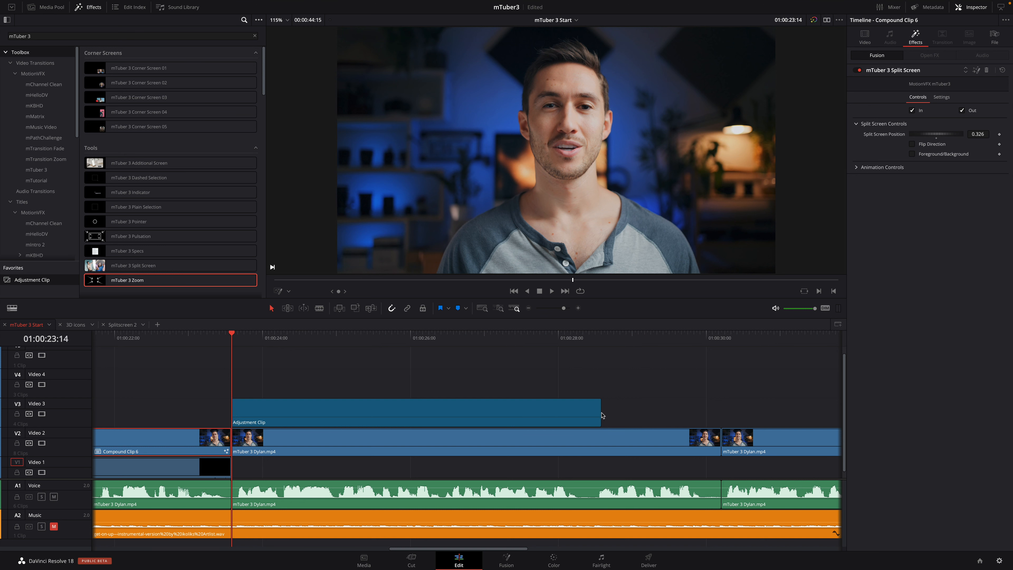
drag(600, 413, 723, 414)
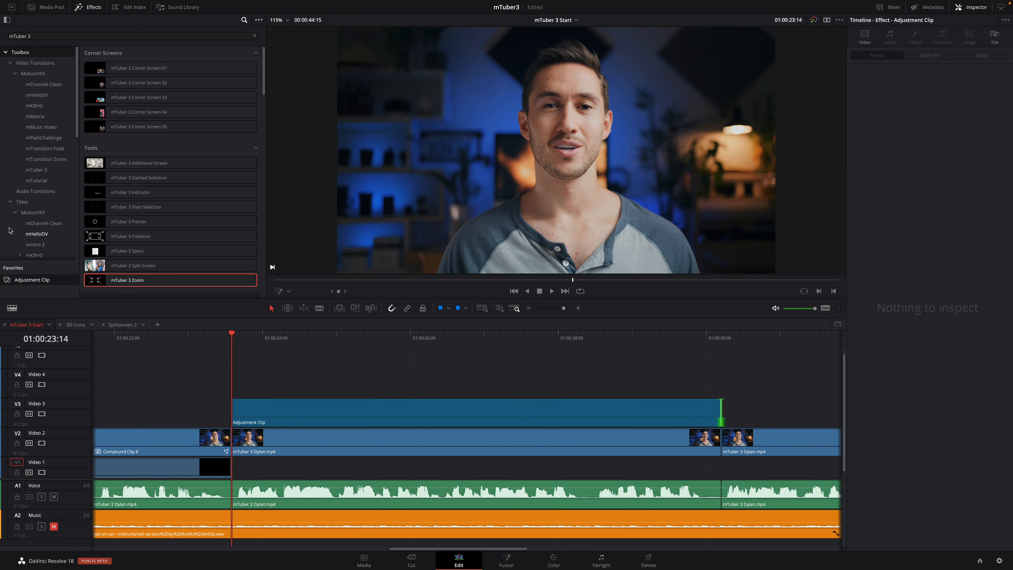
Step: Apply mTuber 3 Zoom to the Adjustment Clip and scrub through the zoom-in
click(7, 20)
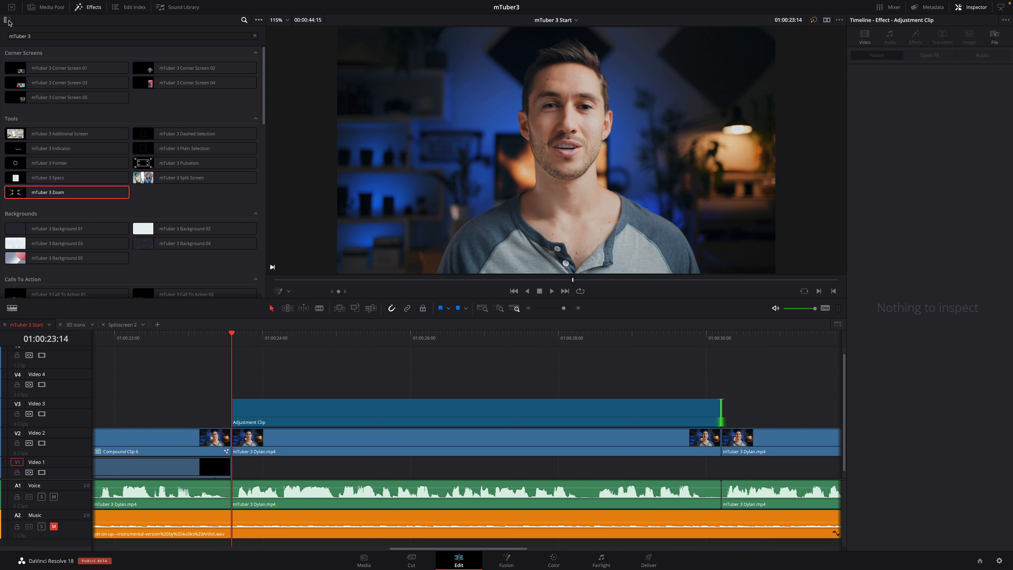
drag(31, 196, 285, 418)
drag(226, 330, 303, 347)
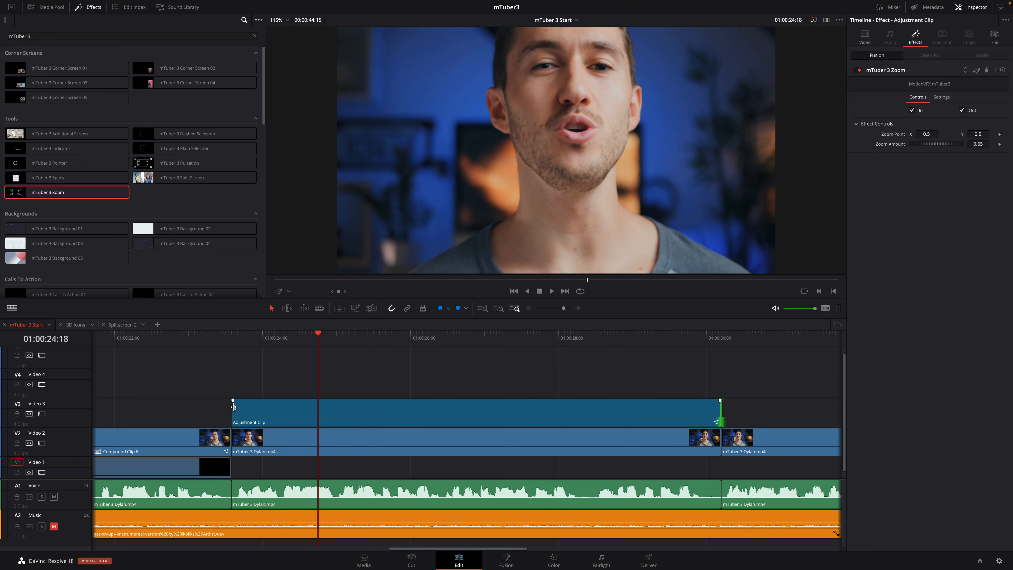
Step: Trim the Adjustment Clip's start to about 01:00:24:12 and preview the zoom
drag(234, 406, 299, 407)
click(250, 336)
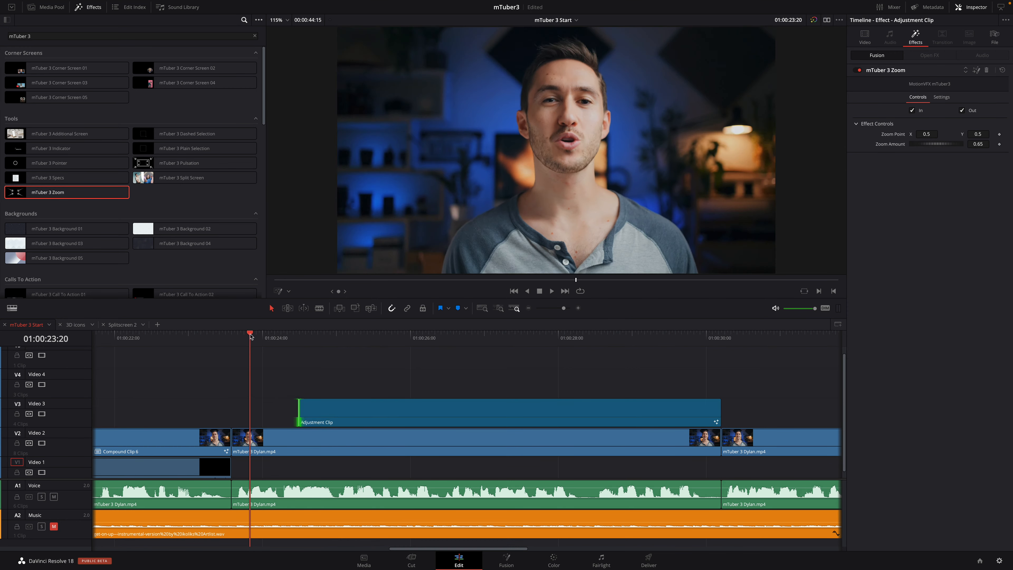
drag(251, 337, 469, 353)
key(space)
key(space)
Step: Set the Adjustment Clip's Zoom Point to X 1.25 and Y 0.815 and its Zoom Amount to 0.244
click(470, 411)
drag(926, 134, 926, 156)
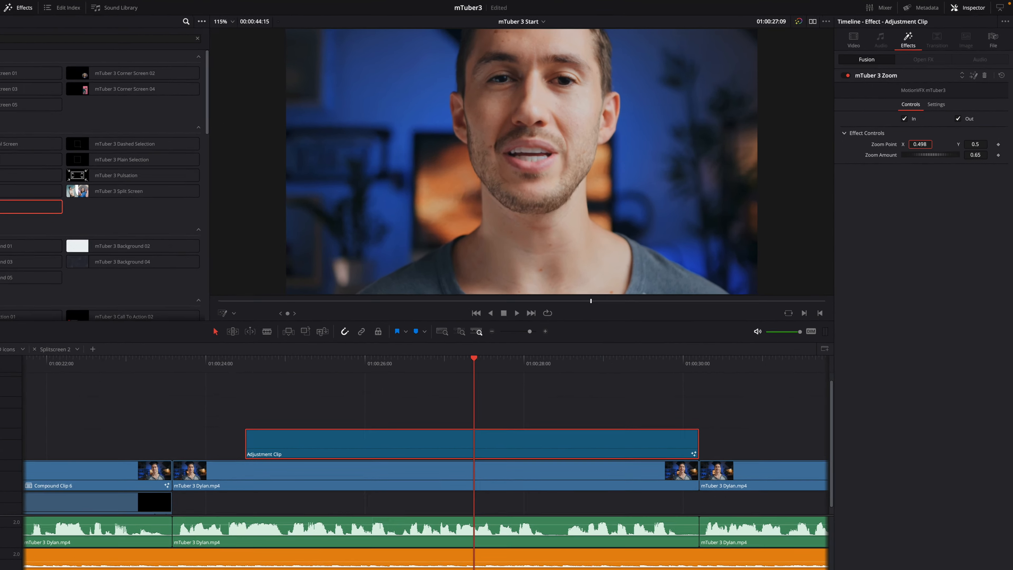
drag(920, 144, 950, 144)
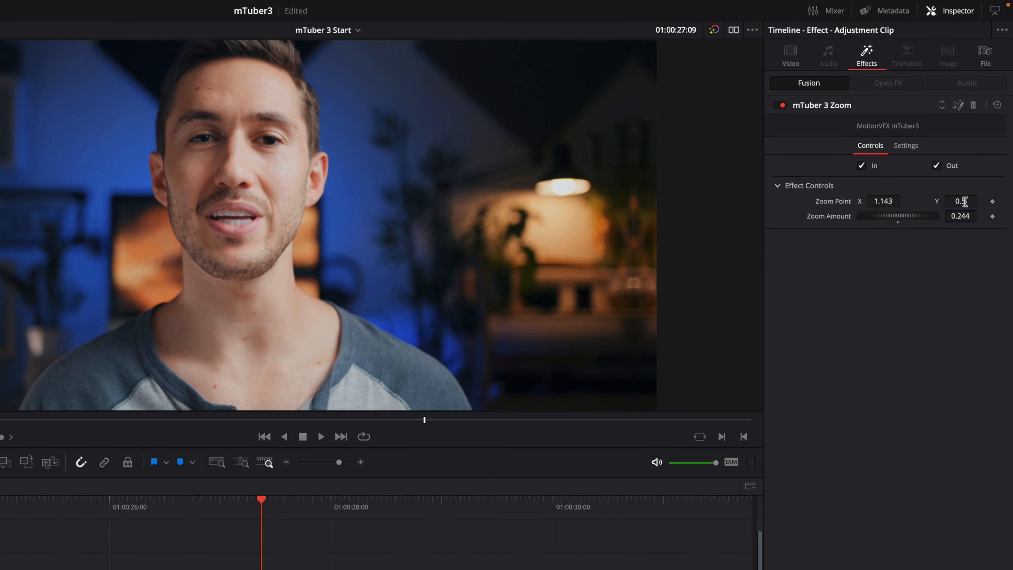
drag(964, 201, 968, 204)
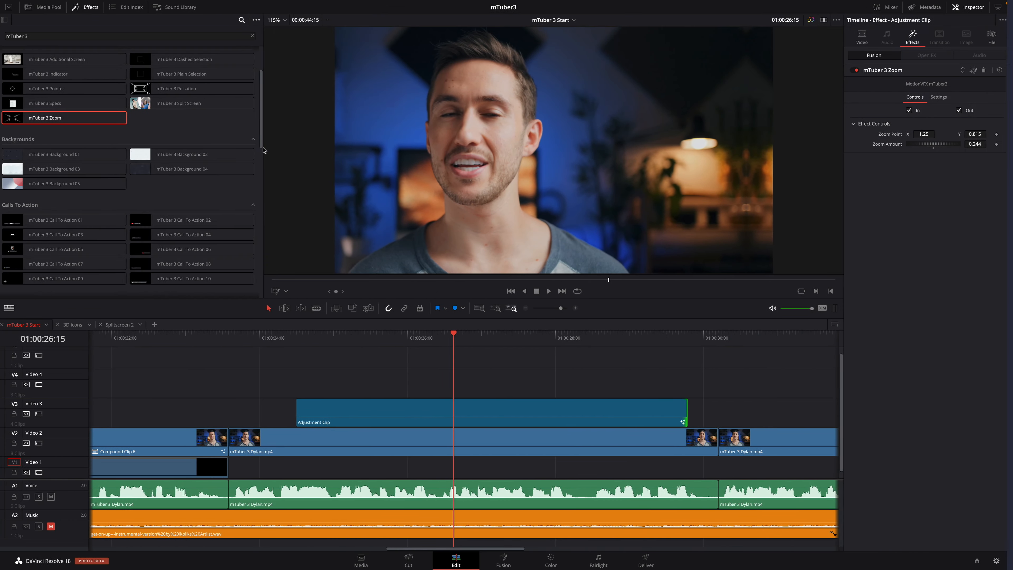
Step: Place mTuber 3 Call To Action 05 on Video 4 above the Adjustment Clip and scrub through it
drag(264, 150, 266, 171)
mouse_move(45, 175)
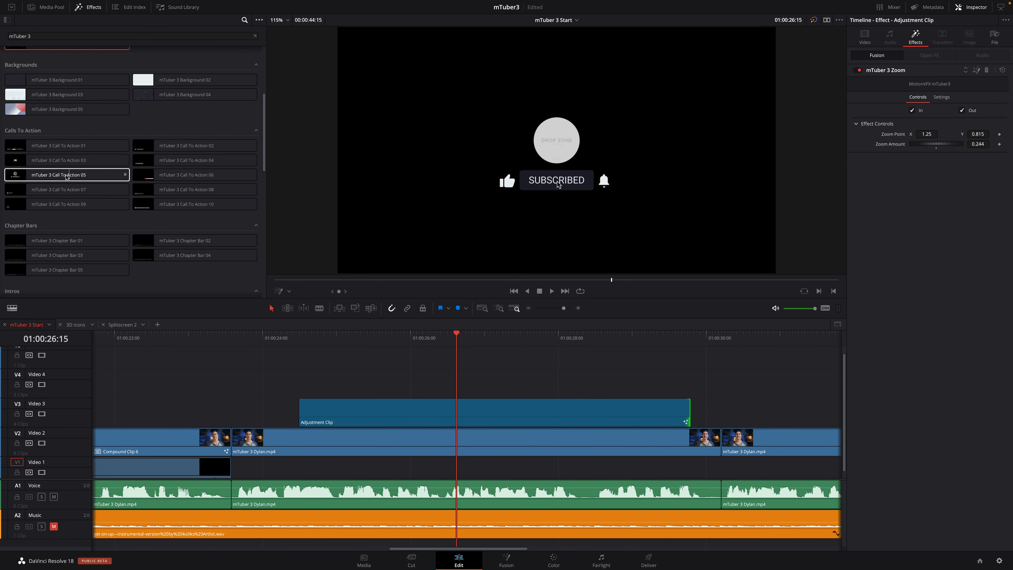
drag(67, 177, 310, 387)
click(299, 337)
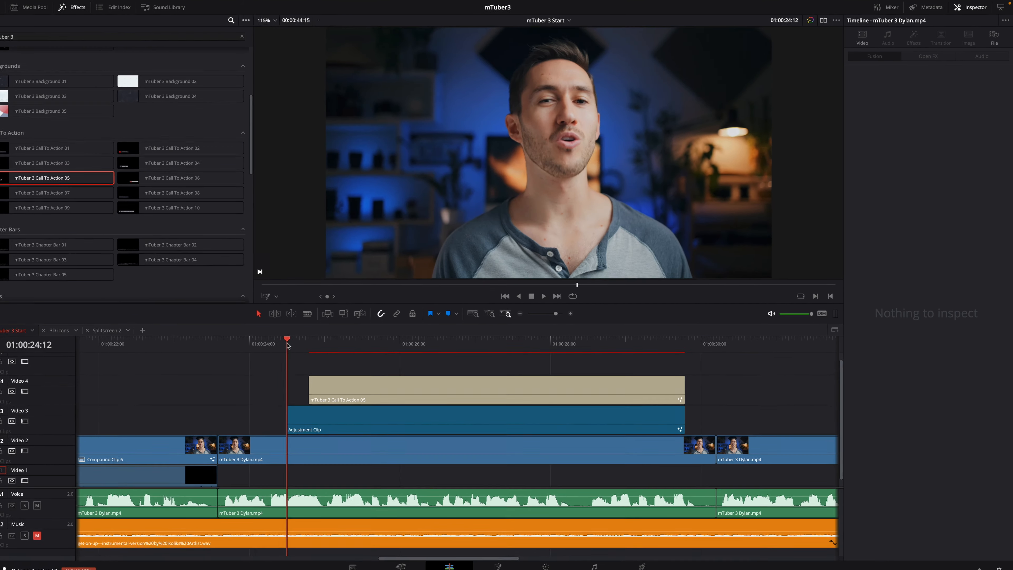
drag(287, 344, 525, 345)
Step: Move the call to action beside the speaker to about X 0.736, Y 0.396 and set its Scale to 1.44
click(503, 387)
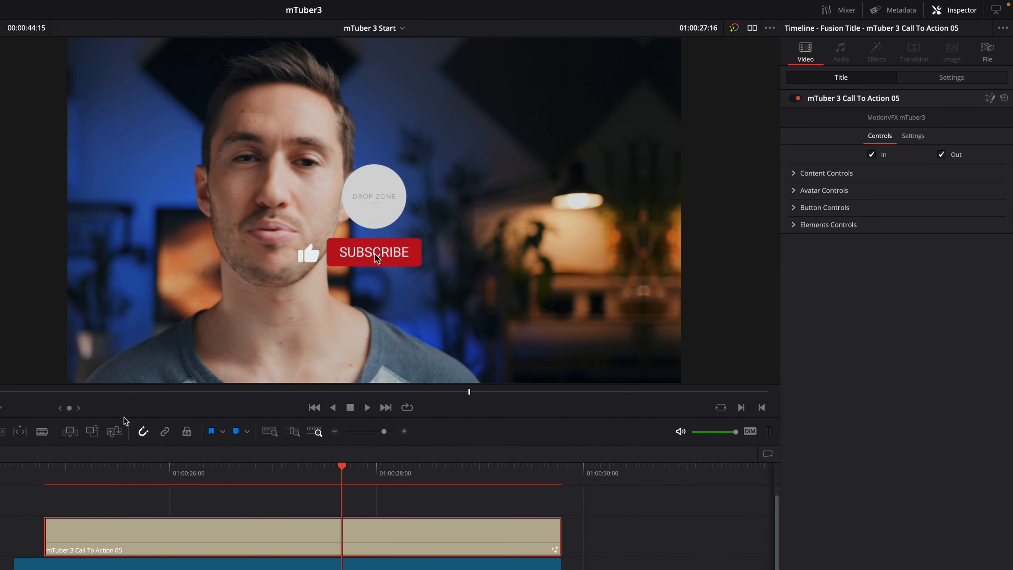
drag(374, 252, 518, 247)
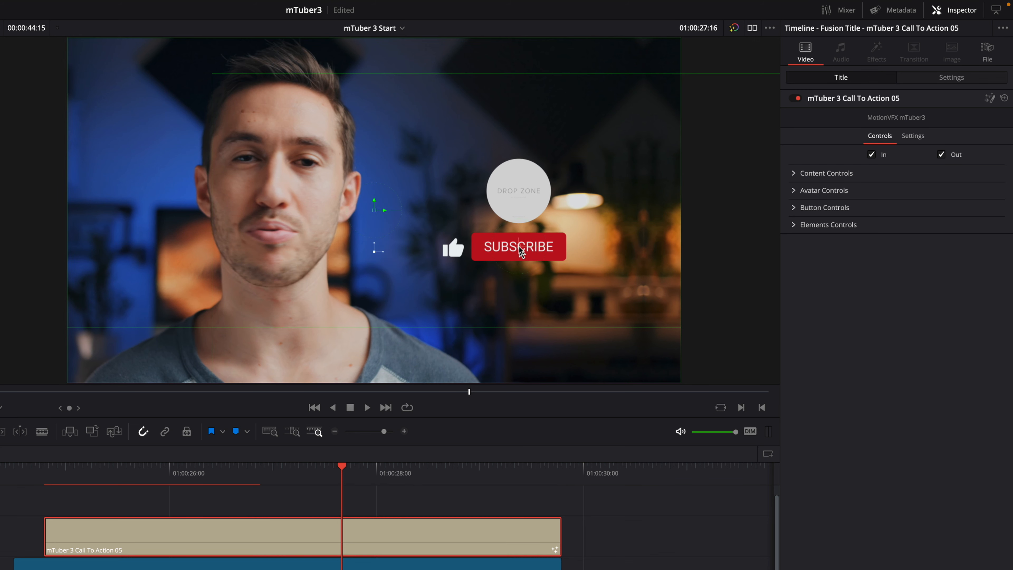
click(795, 173)
drag(905, 202, 909, 203)
Step: Load avatar.png as the call to action's avatar and adjust its Media Offset to reframe the picture
click(809, 234)
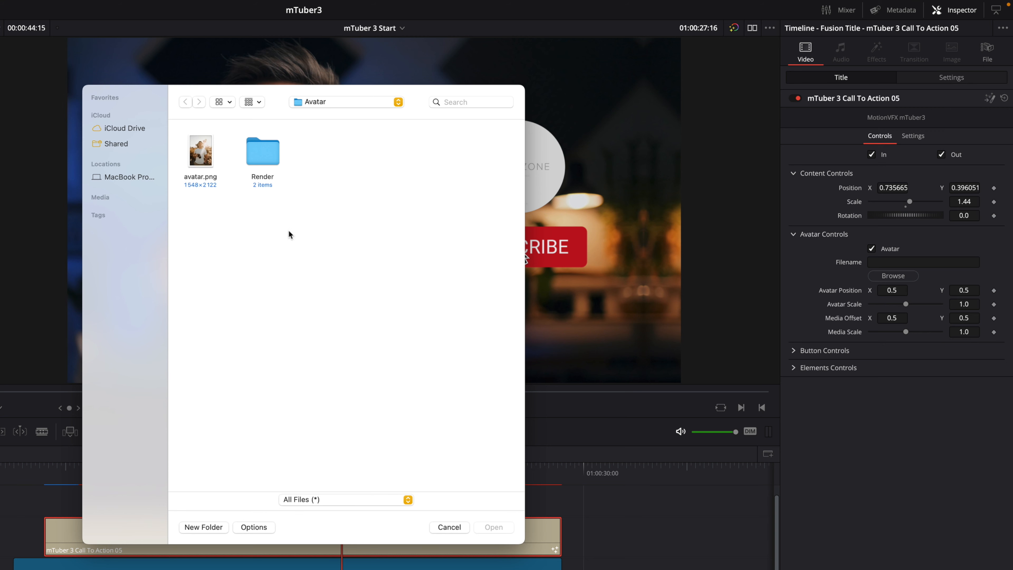
click(203, 159)
click(493, 527)
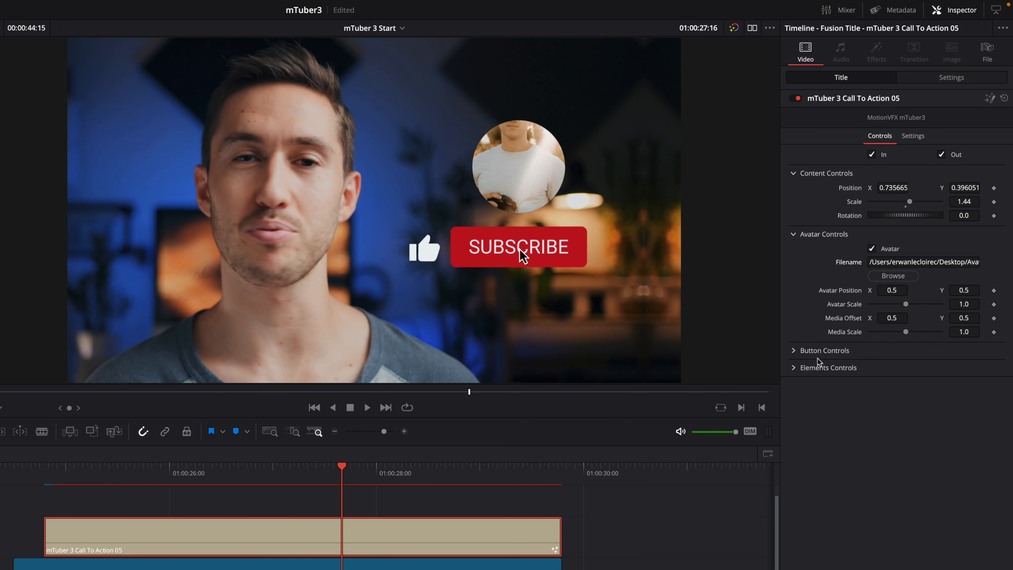
drag(967, 317, 835, 317)
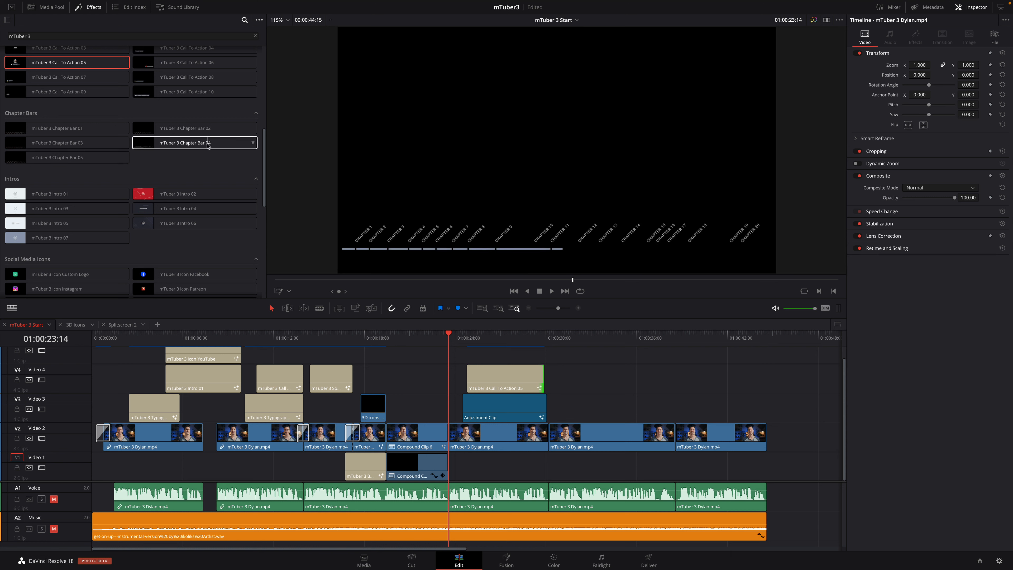
Step: Reduce the timeline's video track height and return the playhead to the timeline start
click(12, 307)
drag(55, 427, 38, 438)
drag(235, 339, 91, 337)
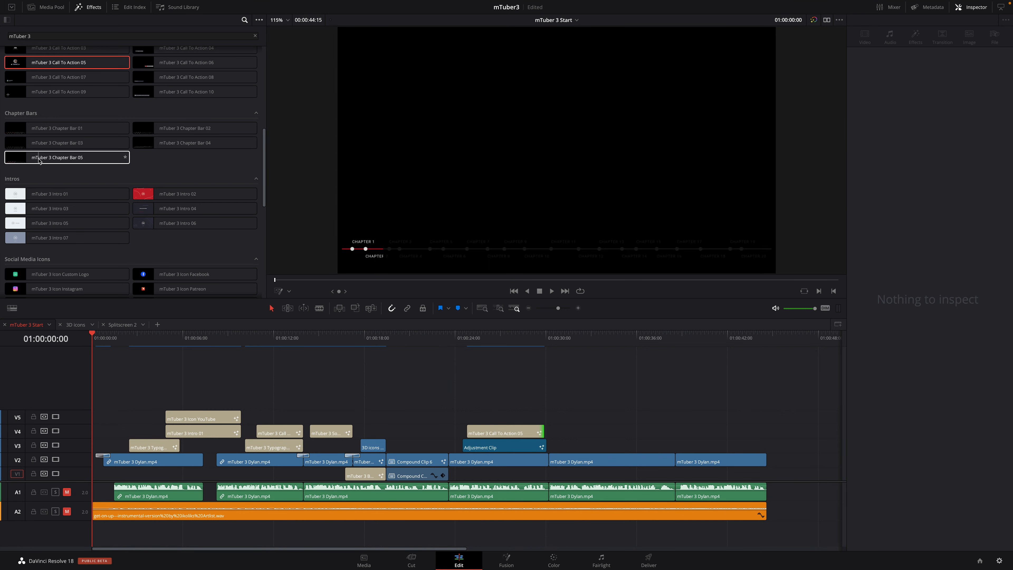
Step: Place mTuber 3 Chapter Bar 05 on a new Video 6 track, stretch it across the whole timeline and scrub through it
drag(39, 160, 86, 406)
drag(167, 402, 767, 395)
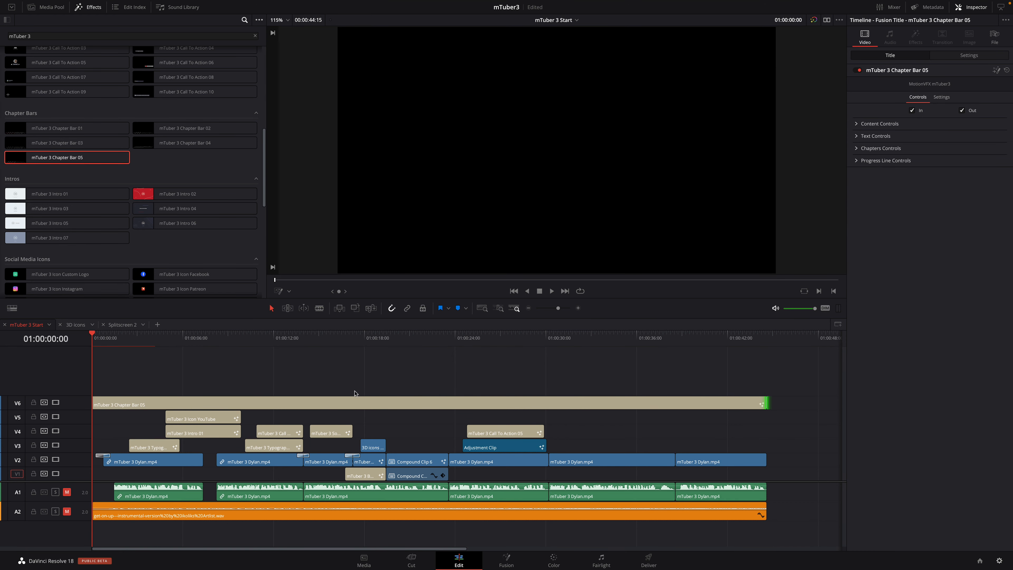
drag(107, 338, 386, 362)
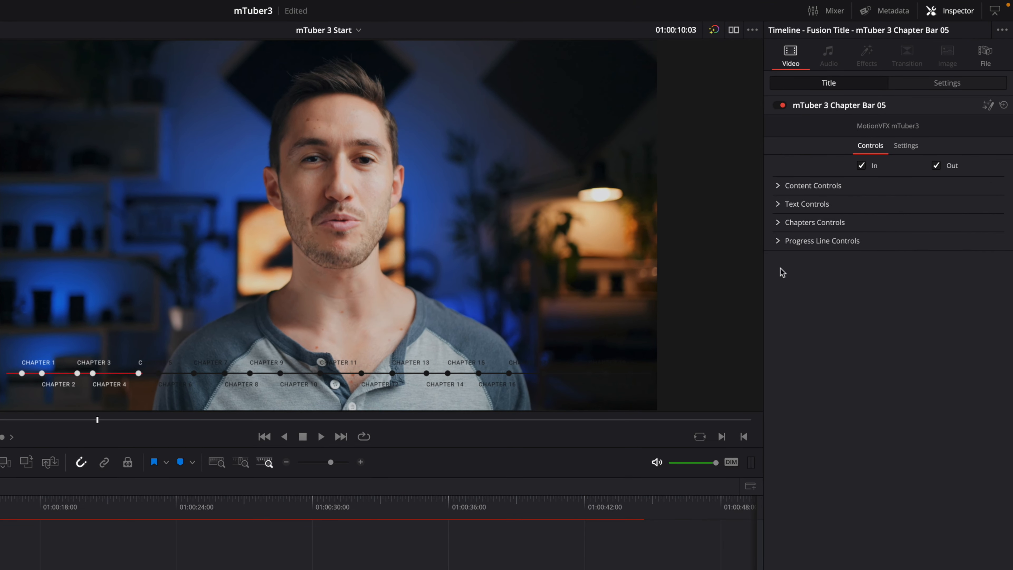
Step: Replace the chapter names with INTRODUCTION, TITLES, TYPOGRAPHY, CALL TO ACTION, 3D SOCIAL ICONS, SPLITSCREEN, CALL TO ACTION, CHAPTER BAR and CONCLUSION, removing the rest
click(778, 204)
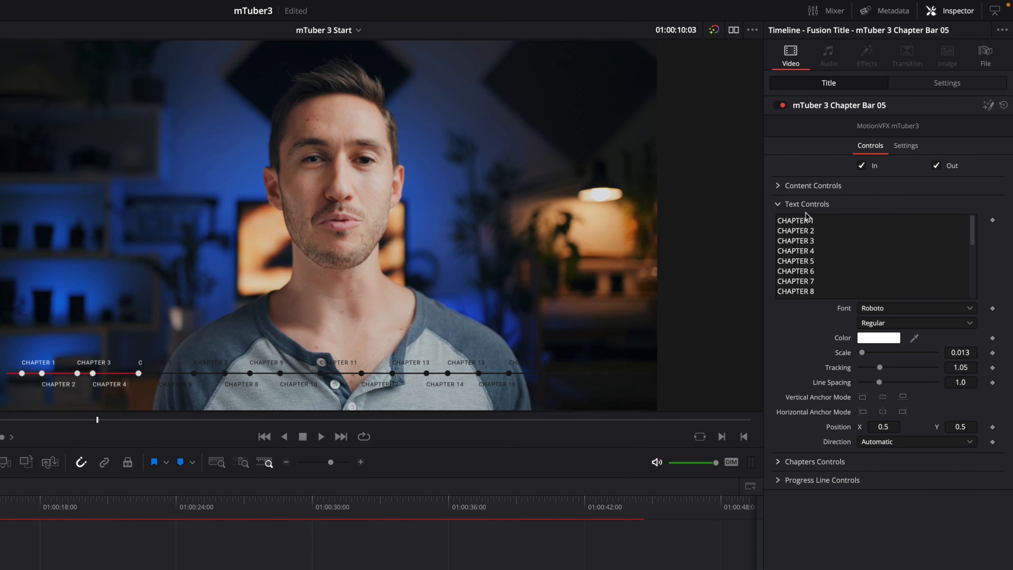
mouse_move(972, 240)
mouse_down()
mouse_move(979, 308)
mouse_move(974, 234)
mouse_up()
drag(821, 220, 718, 221)
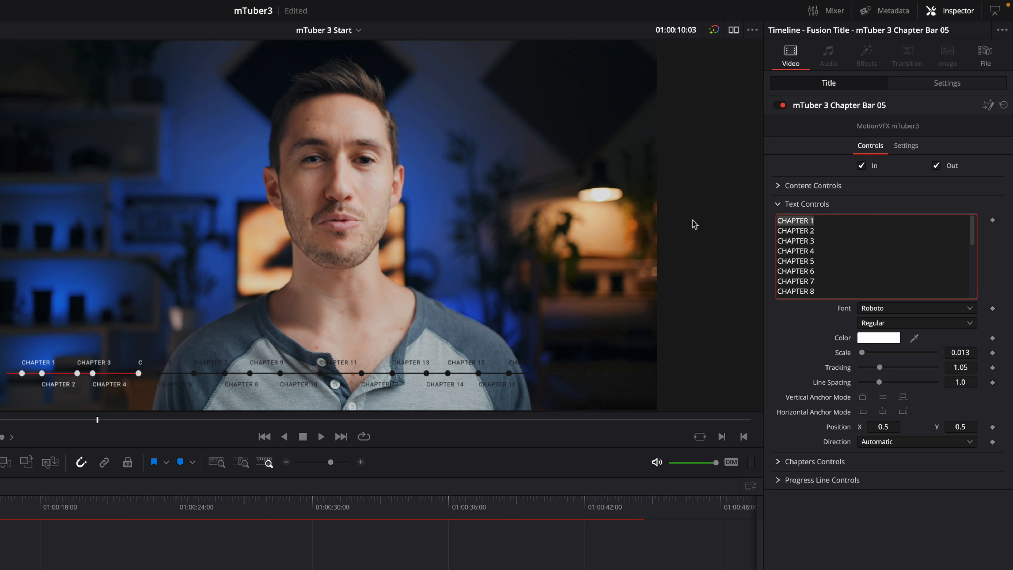
text(INTRODUCTION)
drag(817, 231, 748, 250)
text(TITLES TYPOGRAPHY CALL TO ACTION)
drag(817, 261, 812, 312)
text(3D SOCIAL ICONSSPLITSCREENCALL TO ACTIONCHAPTER BARCONCLUSION)
key(BackSpace)
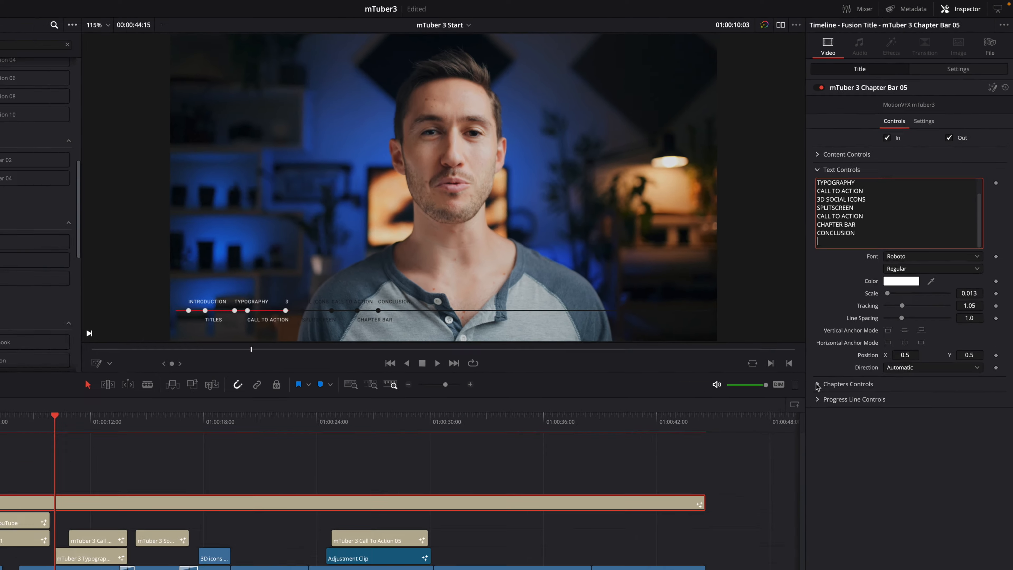
Step: Set the Chapter 1 Position to 0.0 and the positions of Chapters 2 through 9 to 1.0
click(776, 462)
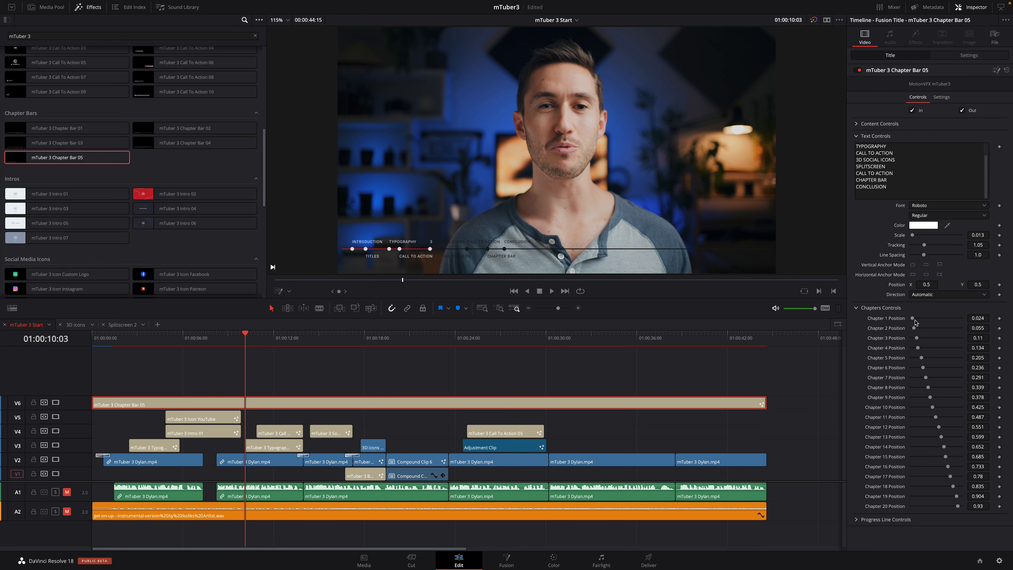
drag(913, 318, 881, 321)
drag(914, 328, 972, 328)
drag(916, 337, 973, 348)
drag(921, 358, 973, 358)
drag(922, 367, 973, 378)
drag(928, 387, 973, 398)
Step: Park the playhead at 01:00:02:11 and set the Chapter 2 Position to 0.033 to match the progress line
click(127, 339)
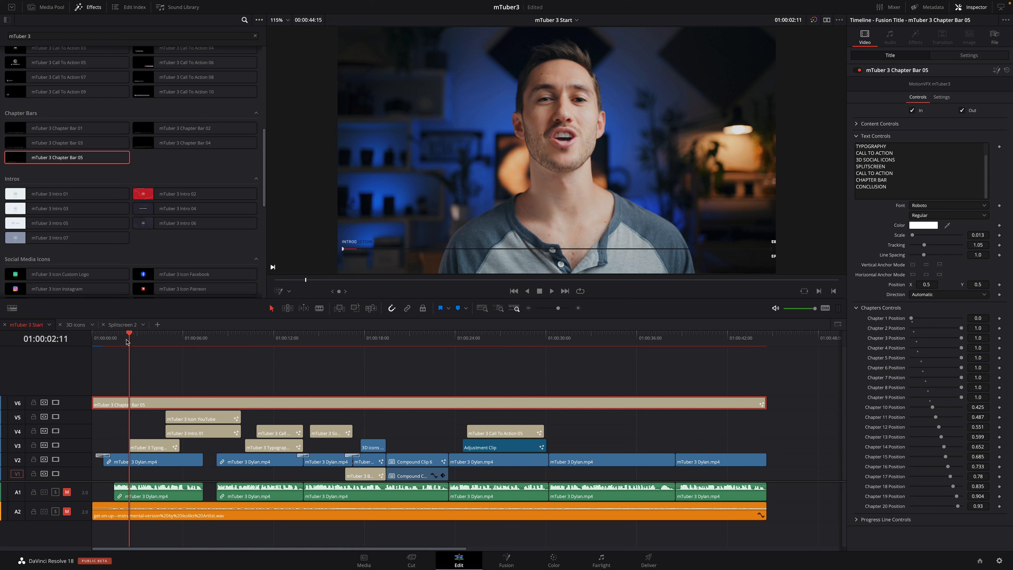
mouse_move(127, 341)
mouse_down()
mouse_move(151, 341)
mouse_move(129, 341)
mouse_up()
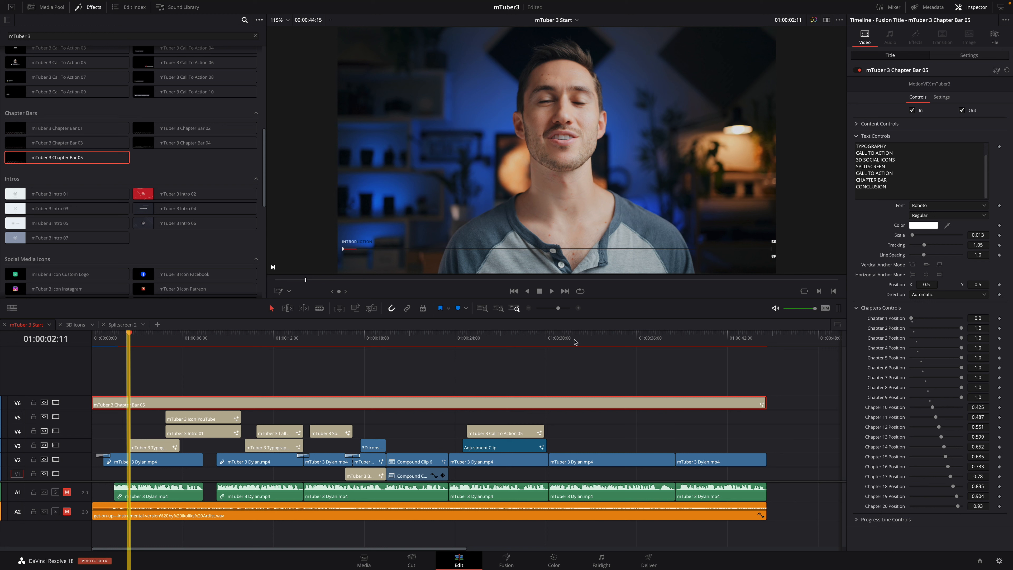
drag(946, 329, 916, 331)
drag(979, 328, 976, 328)
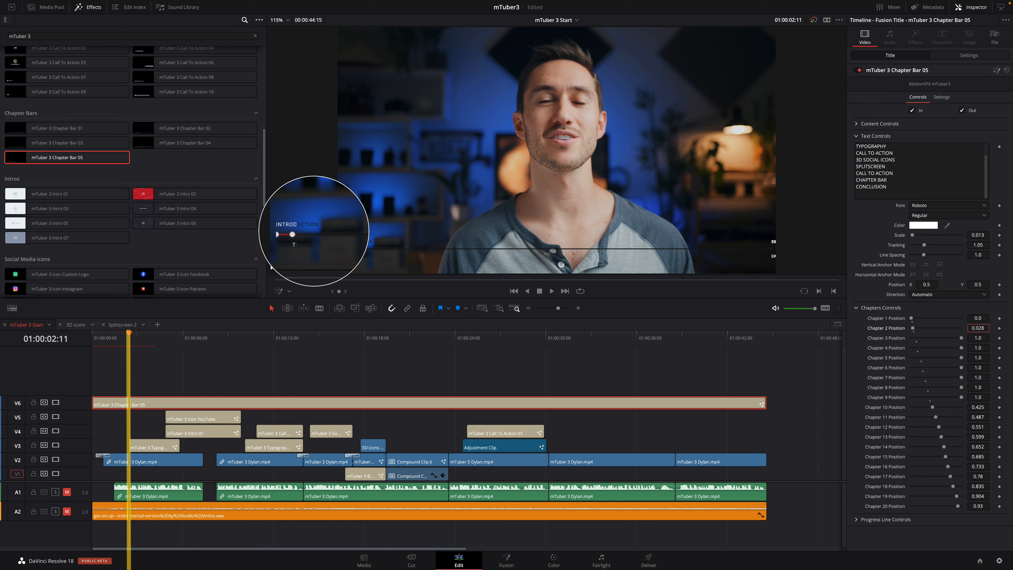
drag(976, 328, 978, 327)
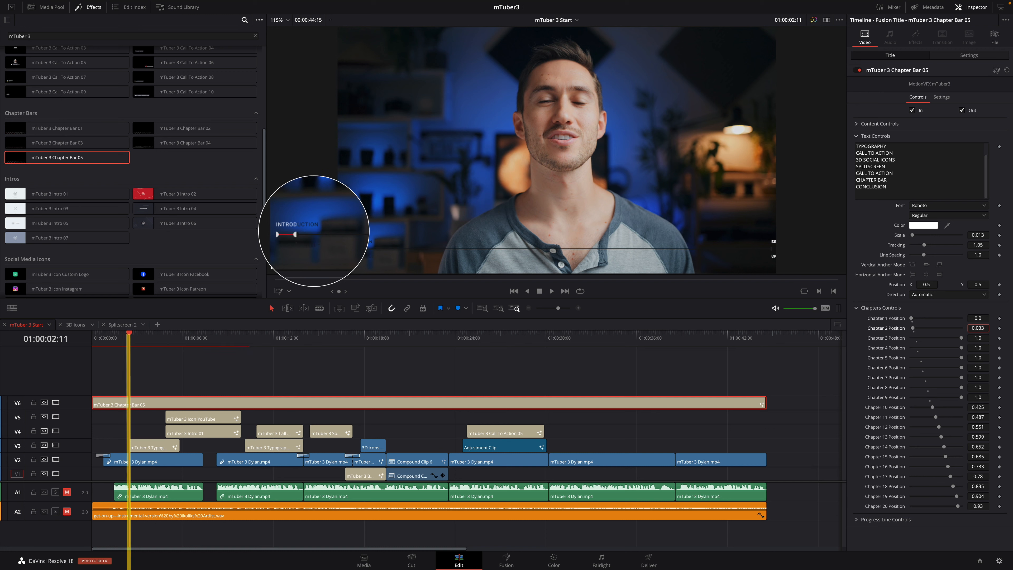
Step: Scrub through the finished chapter bar and turn it into a compound clip named chapter
drag(163, 337, 593, 406)
right_click(593, 405)
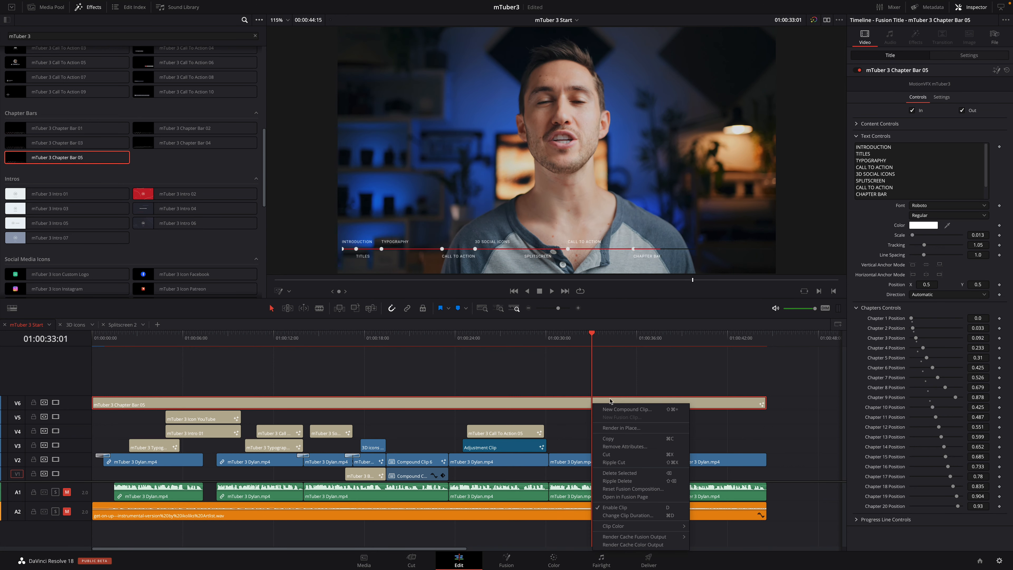
click(624, 409)
text(chapter)
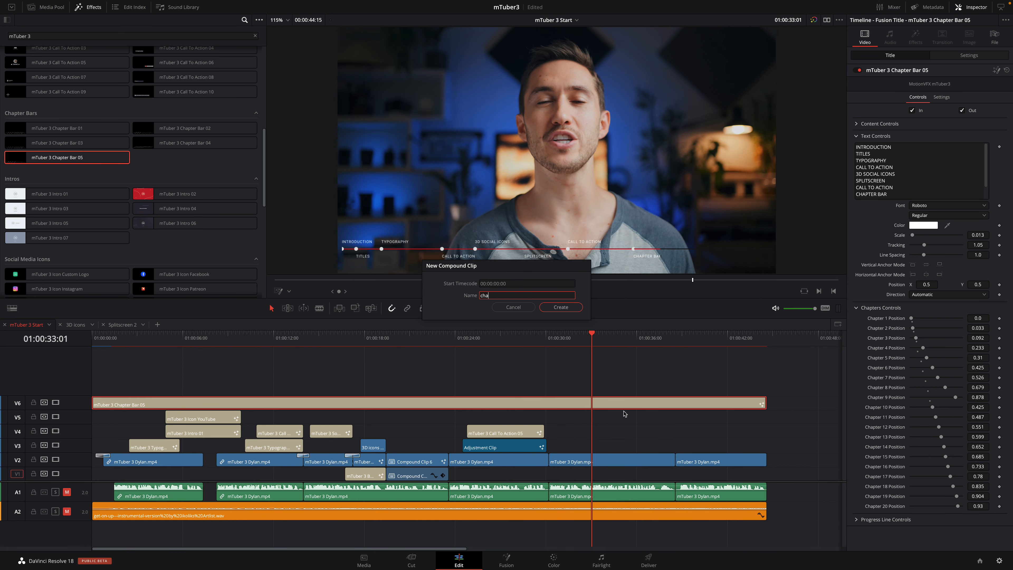
key(Return)
Step: Trim both ends of the chapter compound clip to span the second-to-last Video 2 clip and check the result
drag(96, 404, 548, 404)
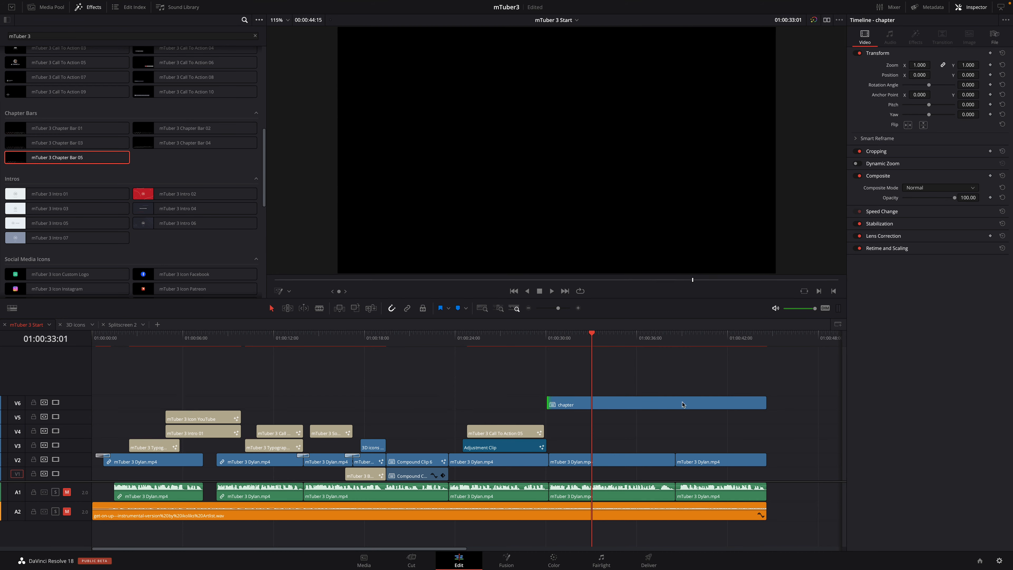
drag(764, 404, 674, 403)
mouse_move(558, 339)
mouse_down()
mouse_move(635, 340)
mouse_move(562, 345)
mouse_up()
click(574, 403)
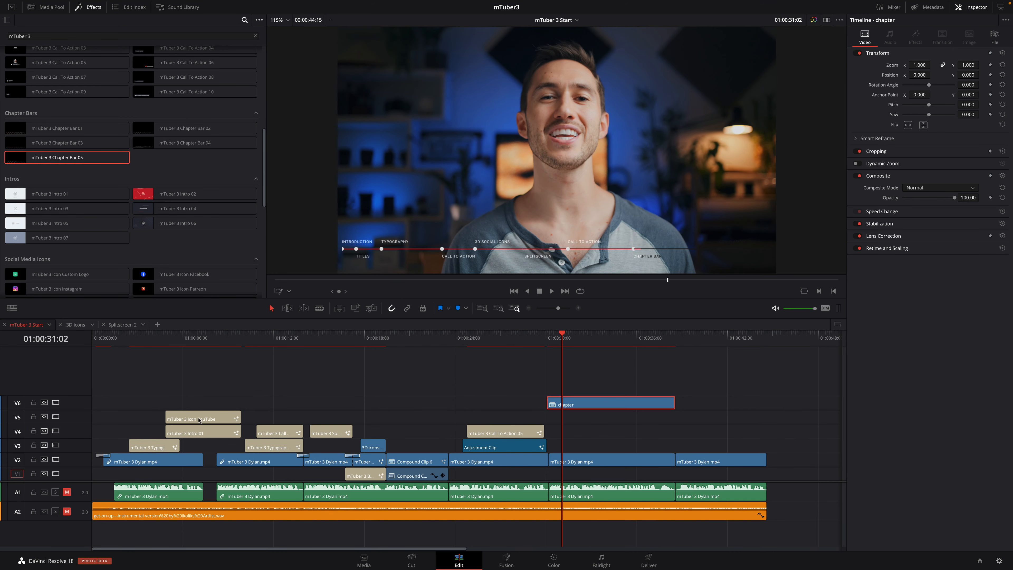
Step: Increase the video track height and add short fades at both ends of the chapter clip, ready for preview from its start
click(11, 308)
drag(36, 427, 46, 427)
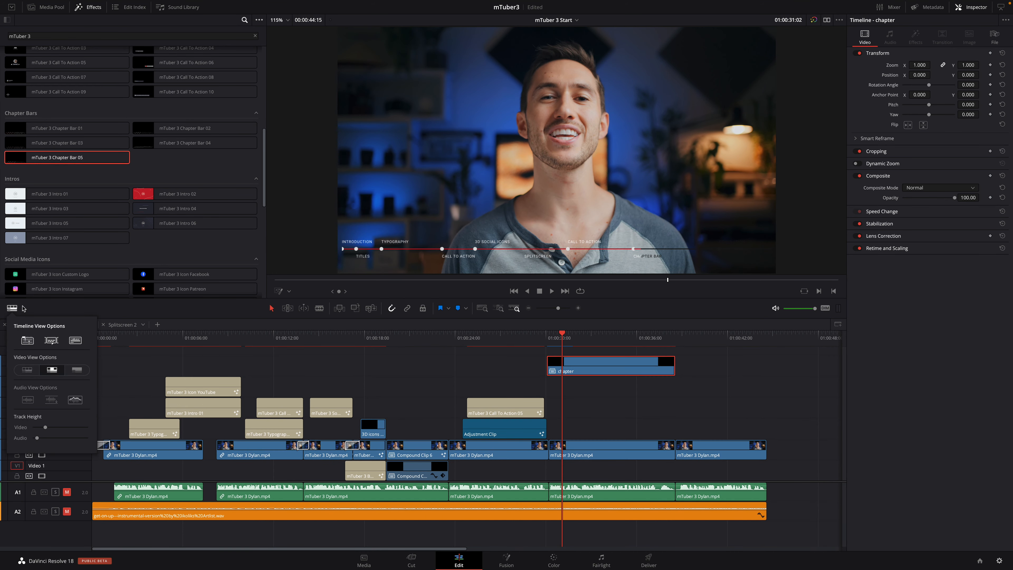
click(117, 372)
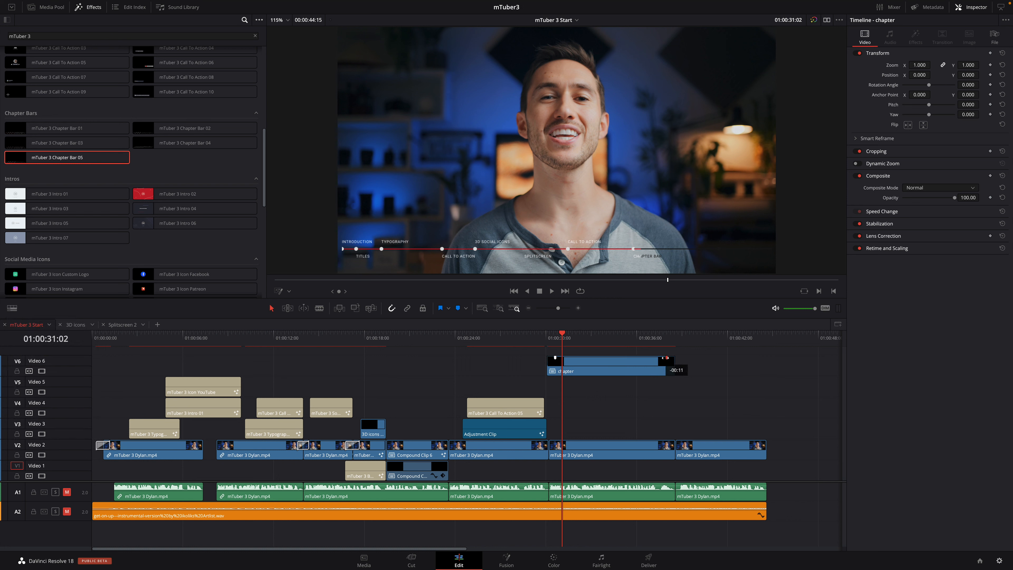
click(547, 338)
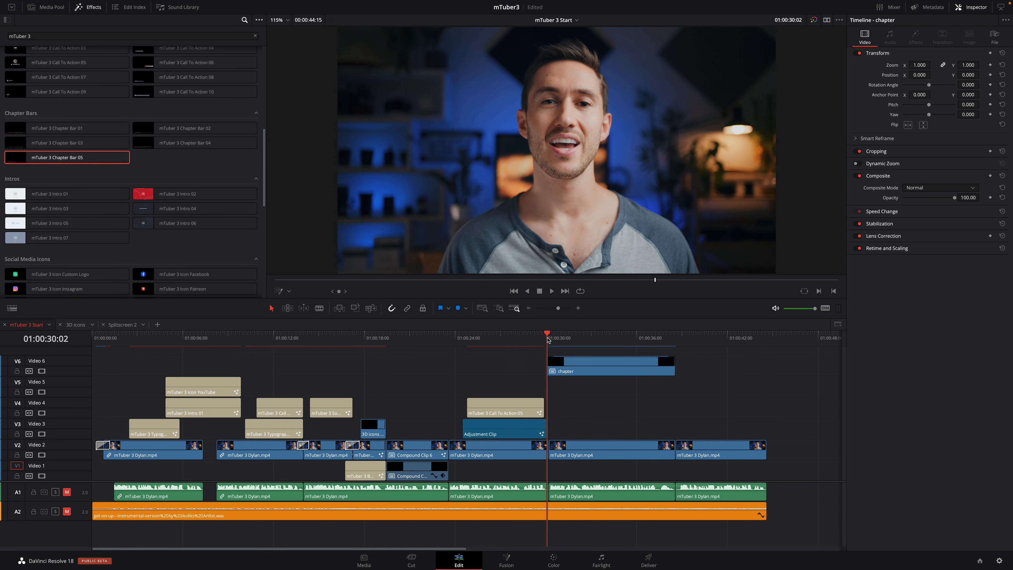